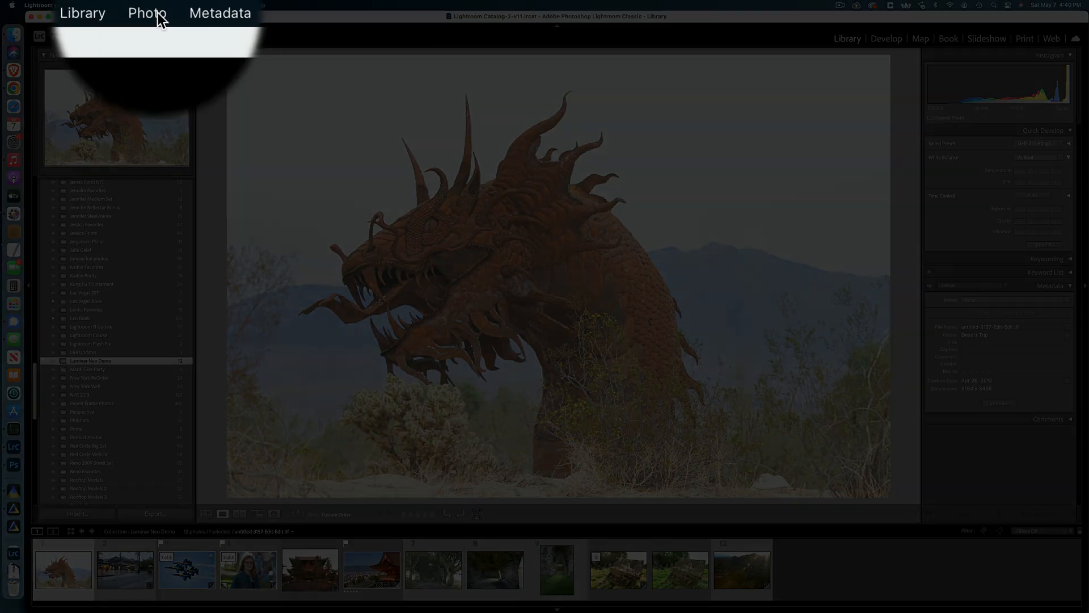
# Send the dragon sculpture photo from Lightroom Classic to Luminar Neo as a copy with Lightroom adjustments.
pyautogui.click(158, 13)
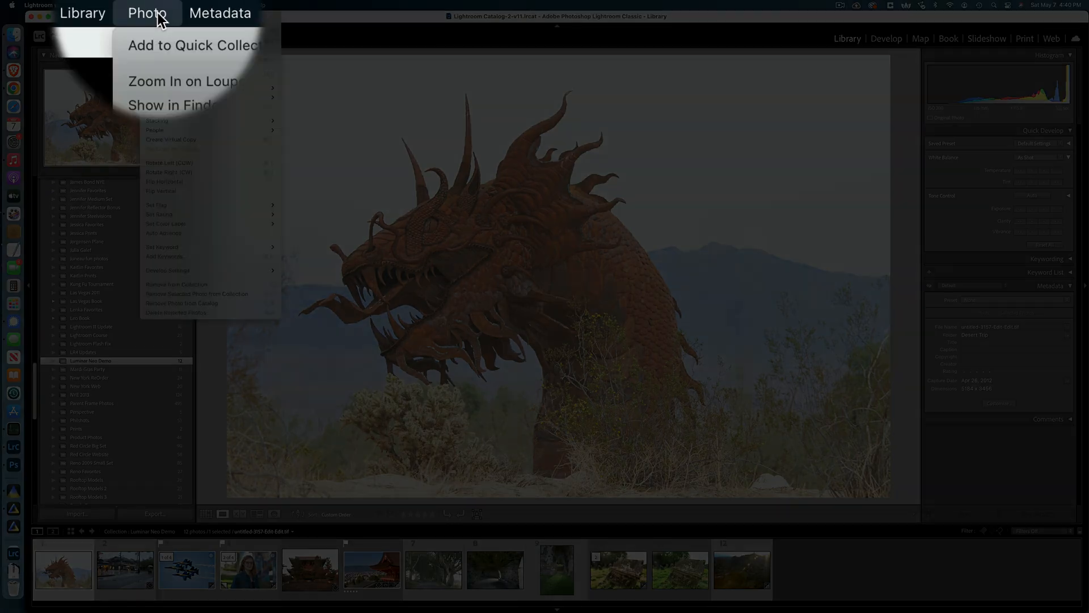
pyautogui.moveTo(164, 104)
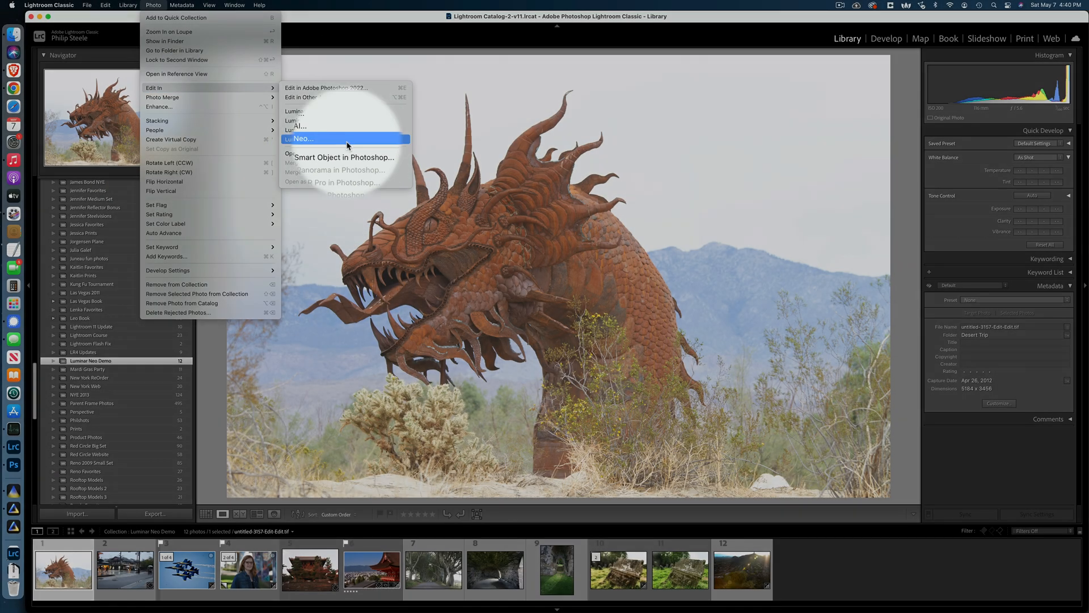
pyautogui.click(347, 145)
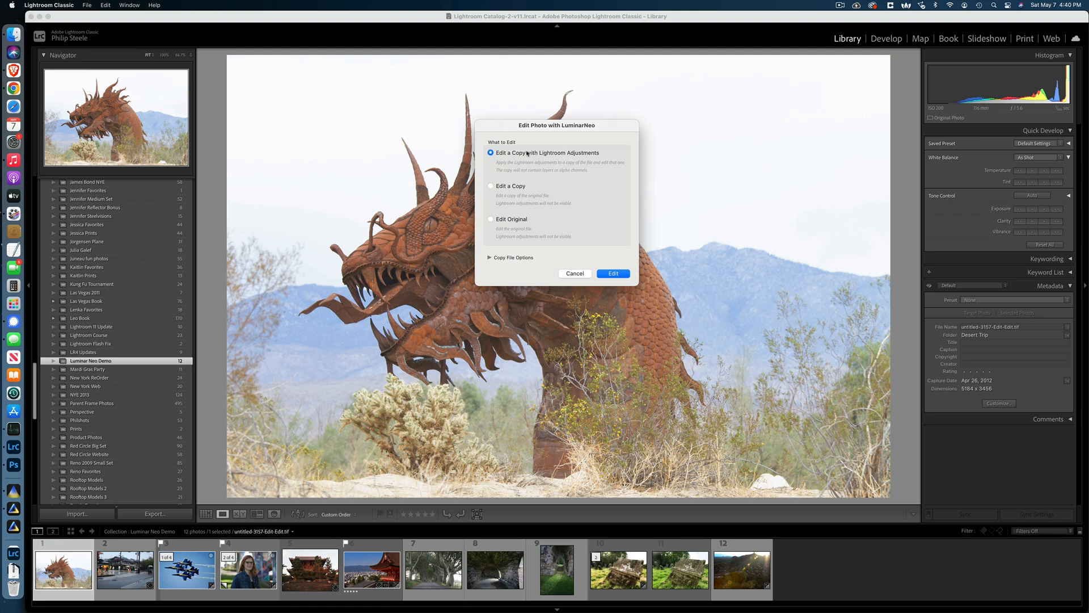
pyautogui.click(612, 275)
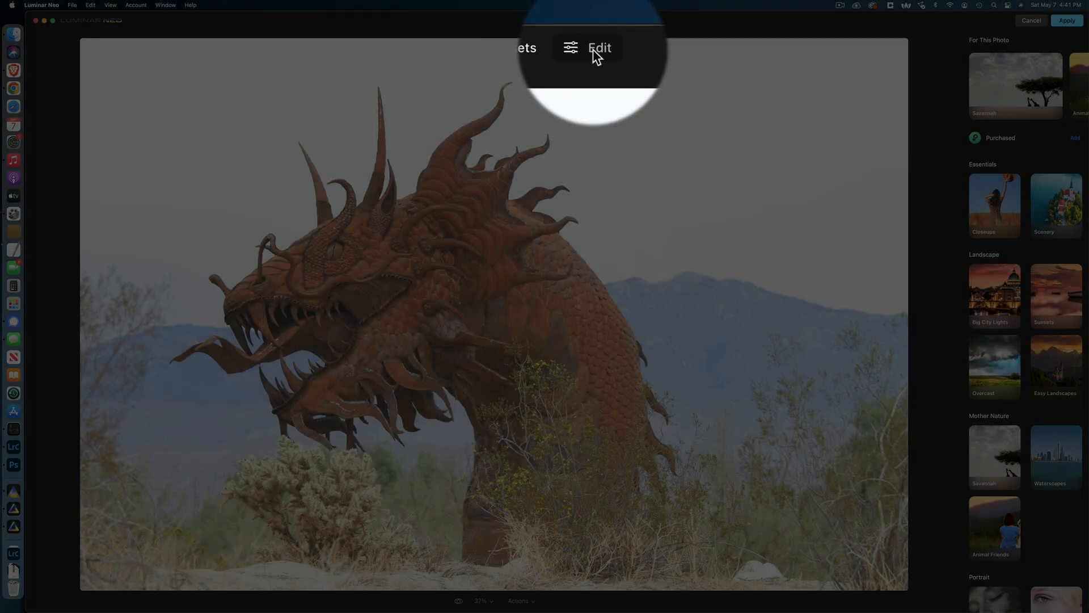
# Set the Accent amount of the Enhance tool to 100 in the editing workspace.
pyautogui.click(592, 21)
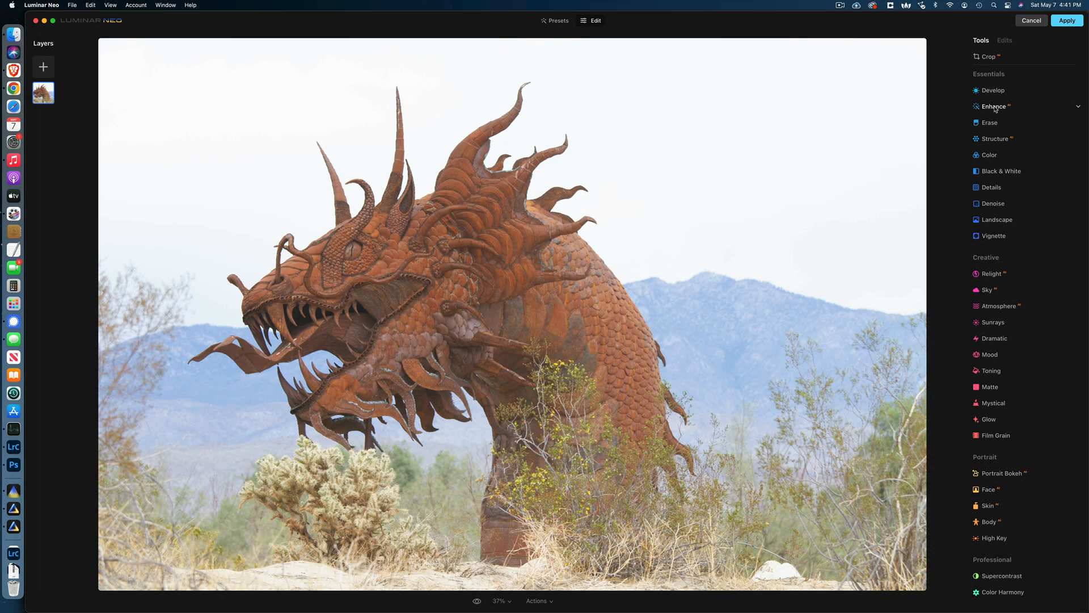
pyautogui.click(994, 108)
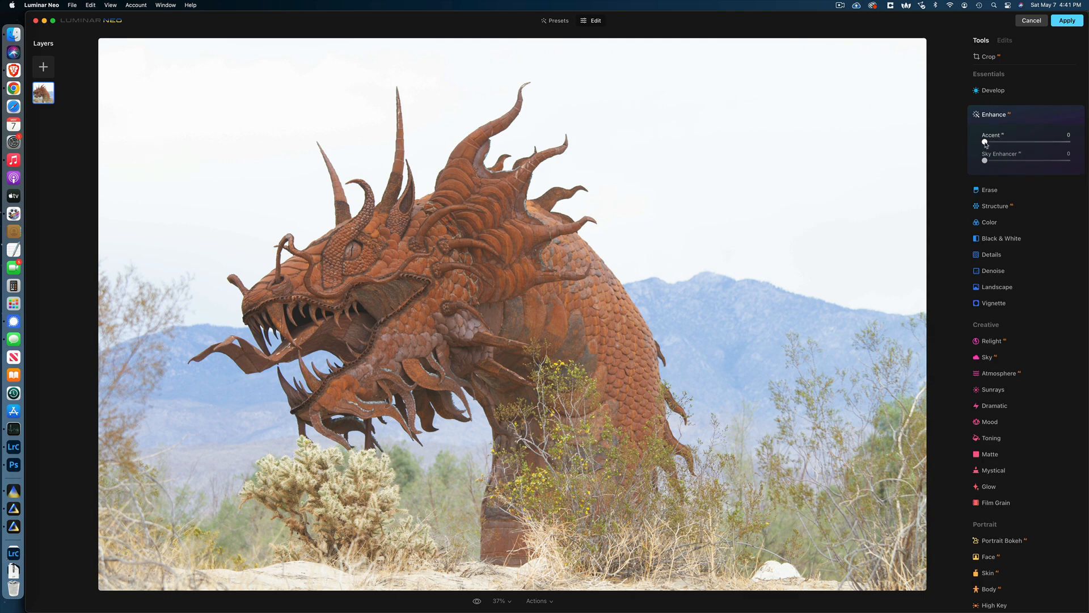
pyautogui.moveTo(985, 143); pyautogui.dragTo(1023, 145)
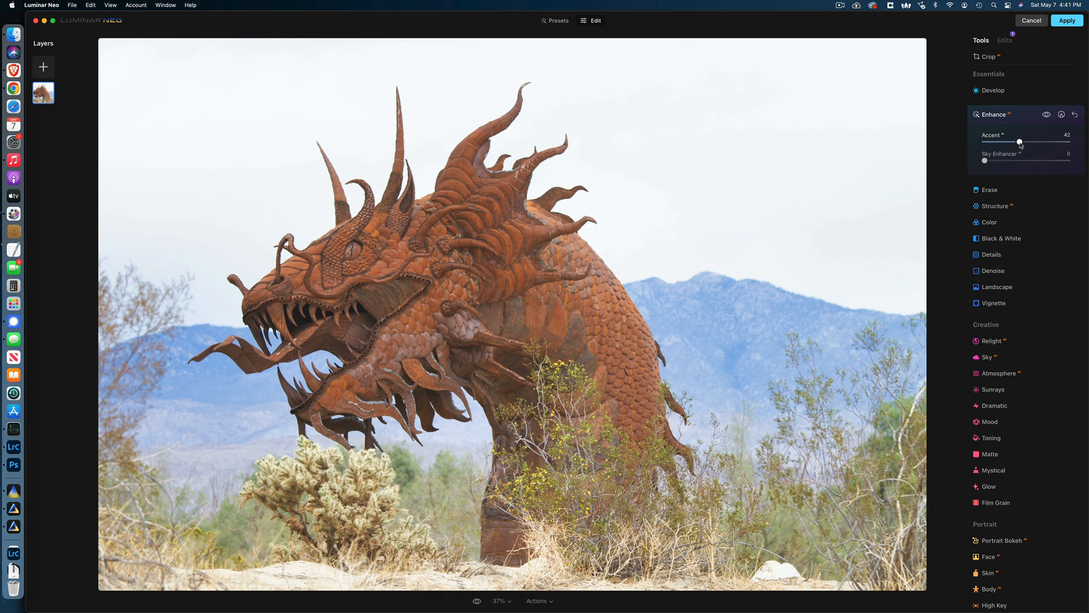
pyautogui.moveTo(1020, 144); pyautogui.dragTo(1069, 144)
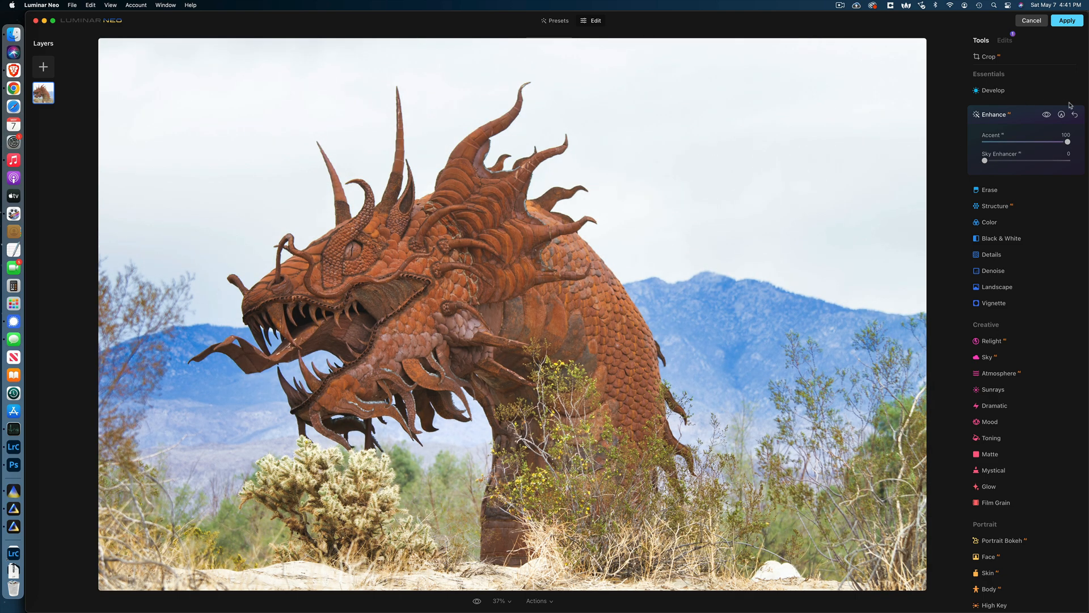
# Compare the photo with and without the Enhance adjustment.
pyautogui.click(1047, 115)
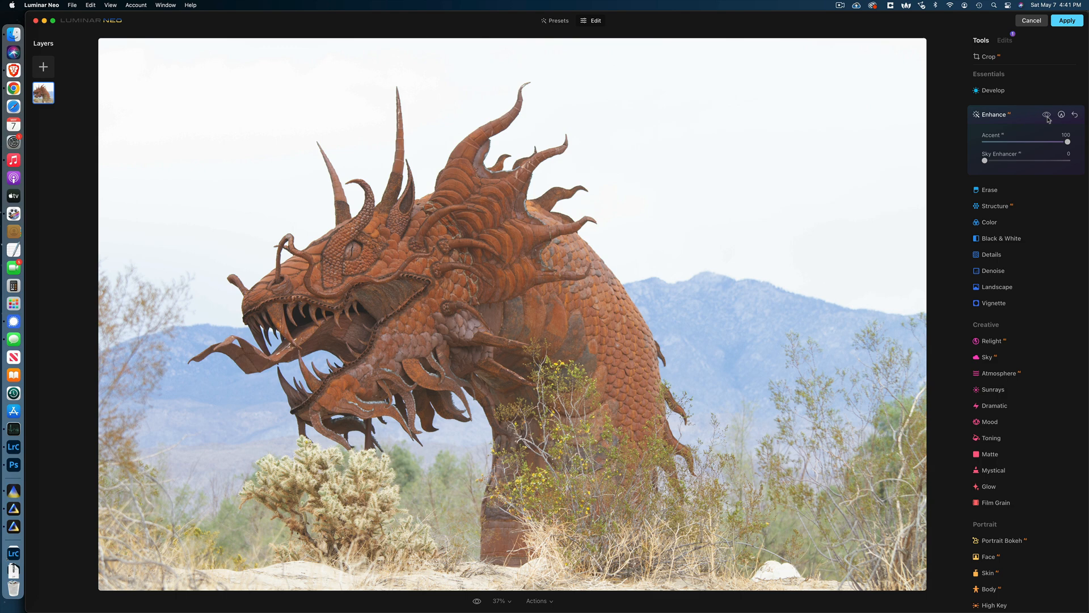
pyautogui.click(1047, 115)
pyautogui.click(1047, 115)
pyautogui.click(1047, 115)
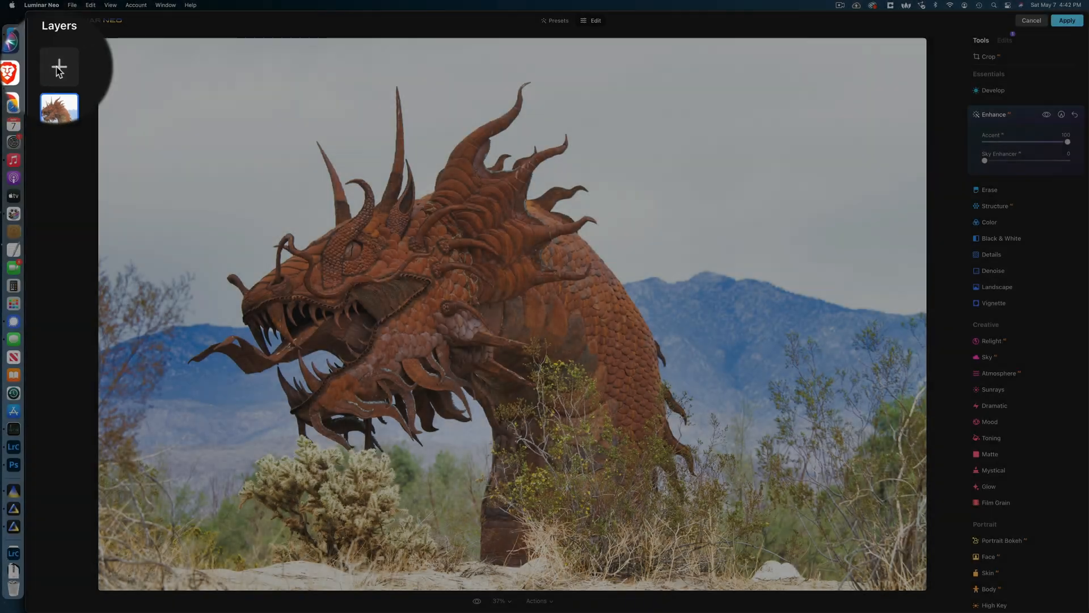
# Add the grey concrete texture from My Images as a new layer and set its opacity to 49.
pyautogui.click(44, 66)
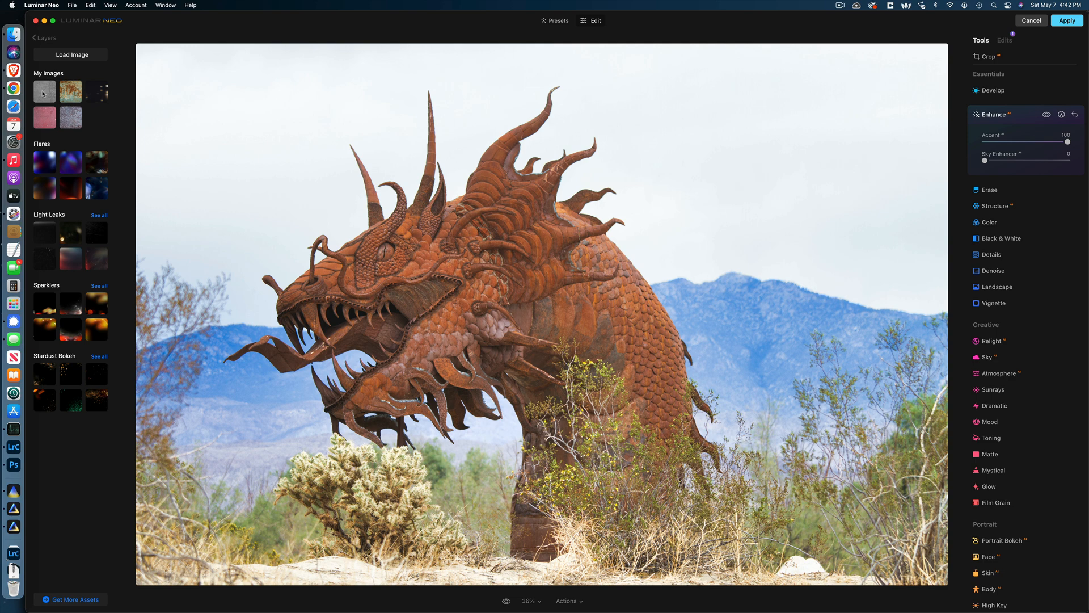
pyautogui.click(43, 94)
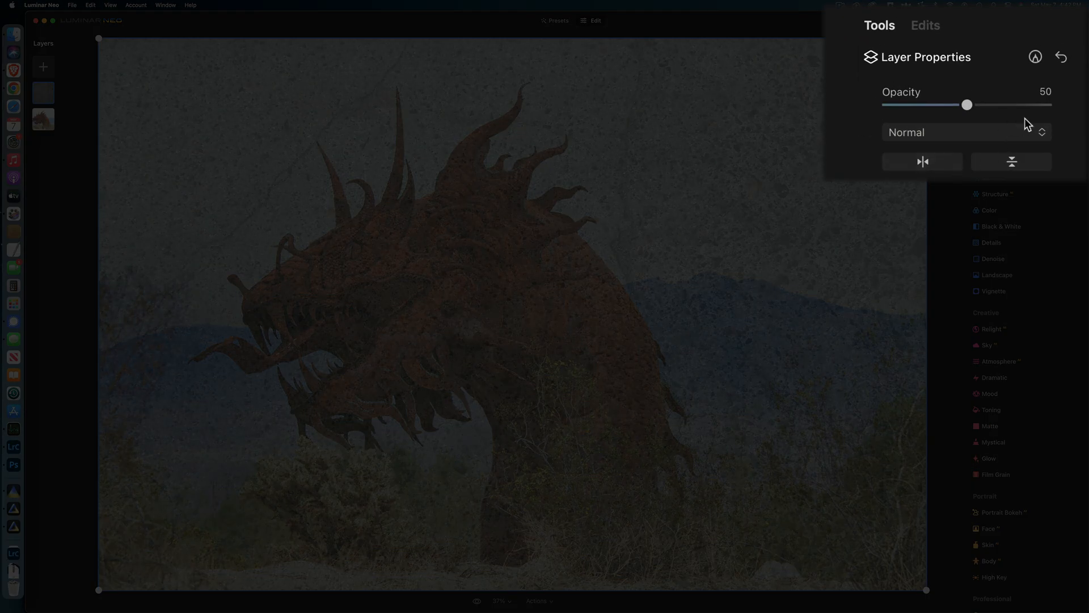
pyautogui.moveTo(964, 106); pyautogui.dragTo(983, 85)
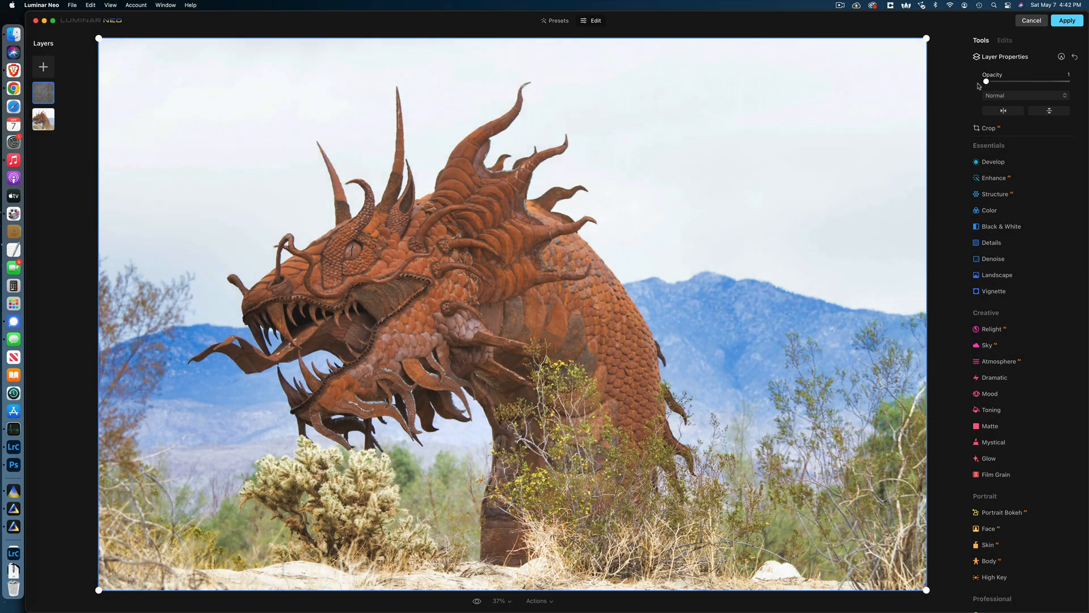
pyautogui.moveTo(986, 86); pyautogui.dragTo(1077, 86)
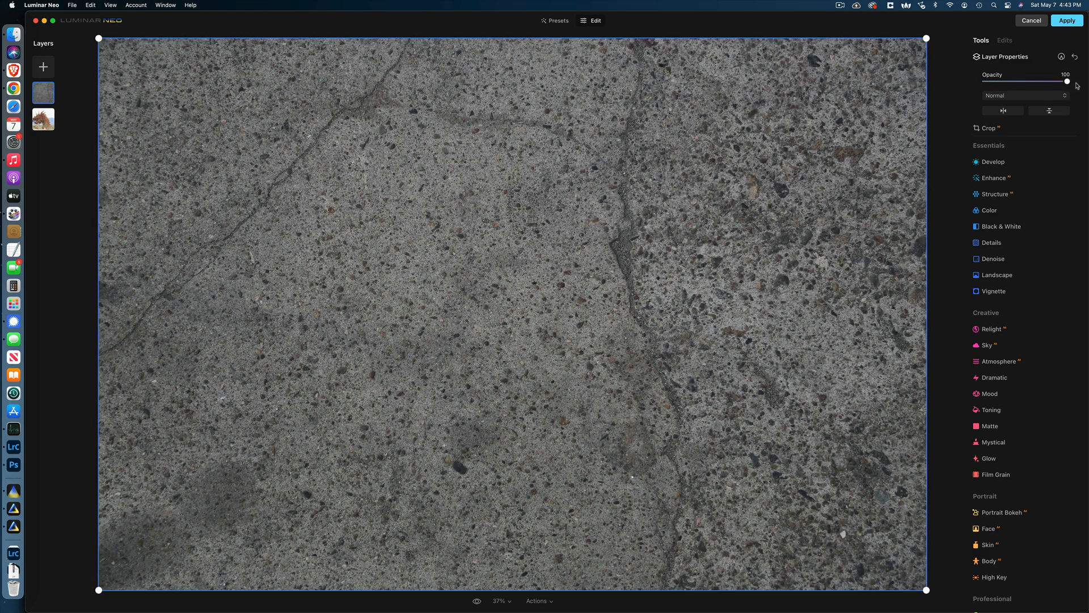
pyautogui.moveTo(1078, 86); pyautogui.dragTo(1031, 87)
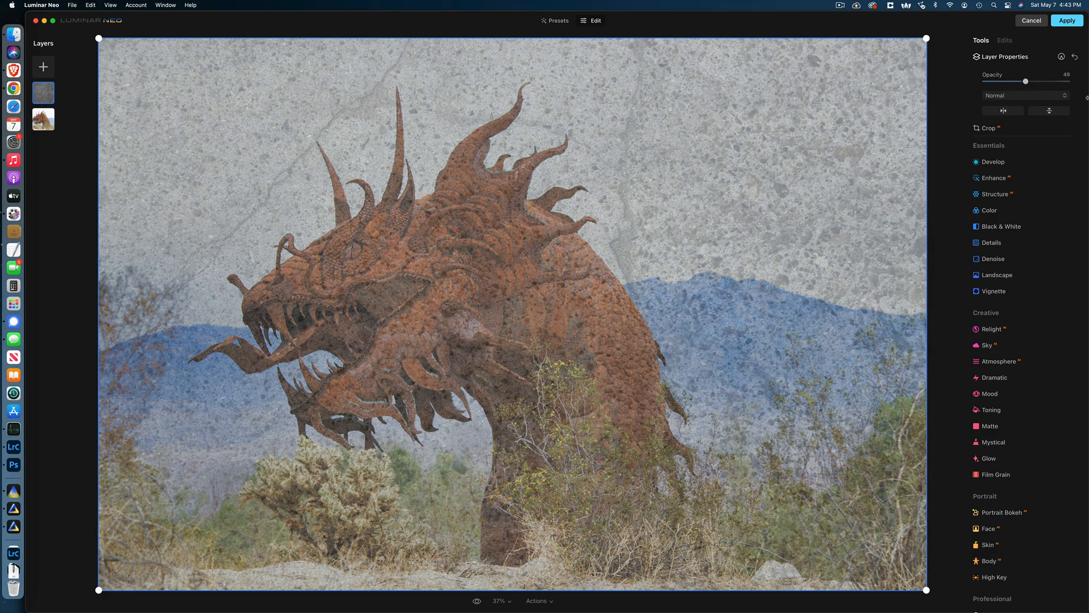
# Try the Screen, Lighten and Multiply blend modes on the texture layer, settle on Darken, and set the opacity to 71.
pyautogui.click(1065, 97)
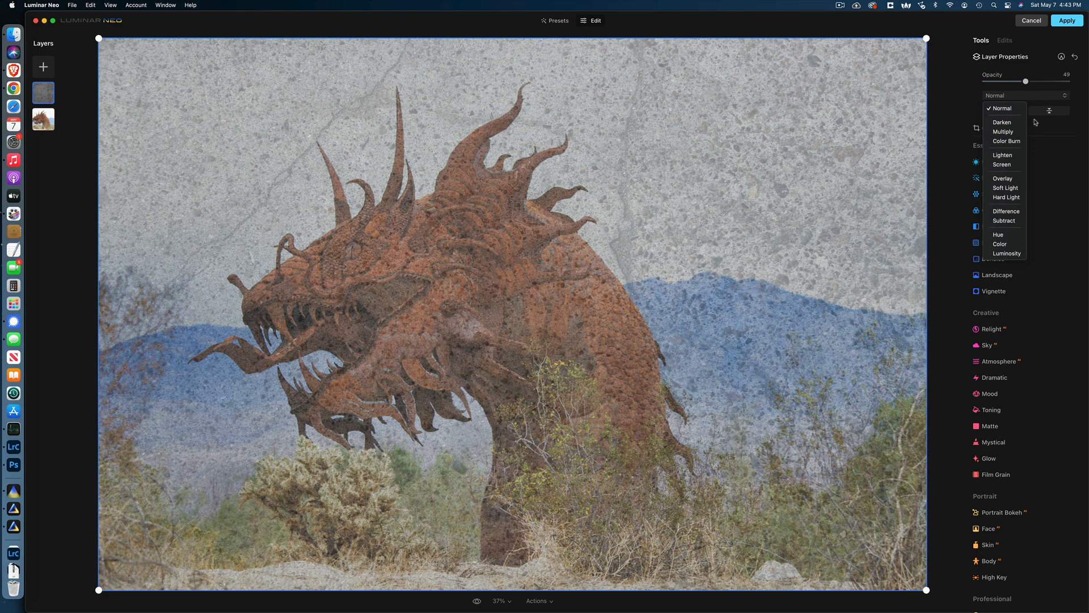
pyautogui.click(1014, 168)
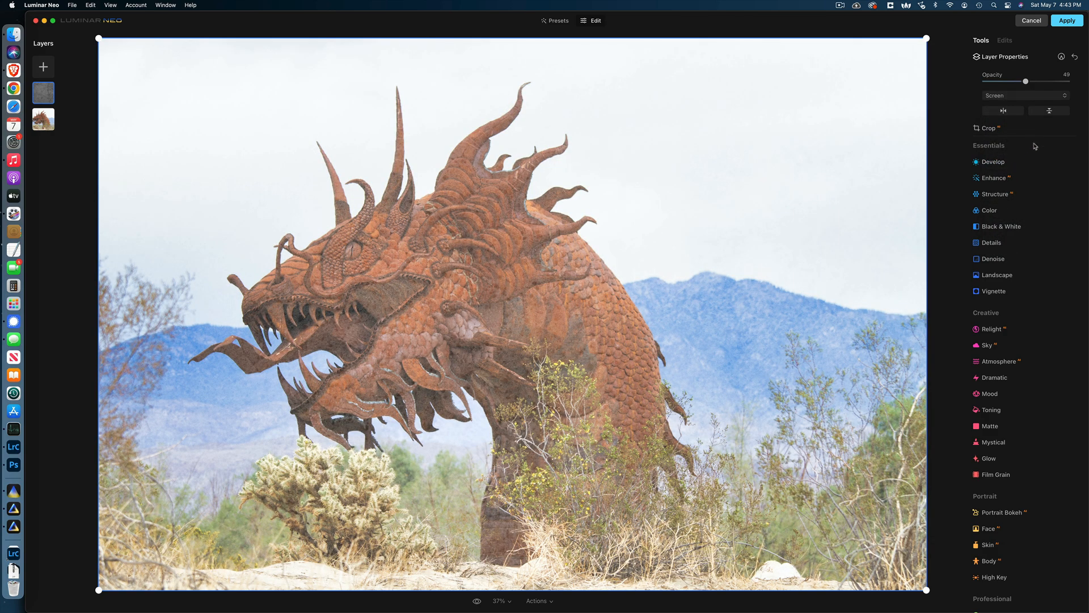
pyautogui.click(1030, 95)
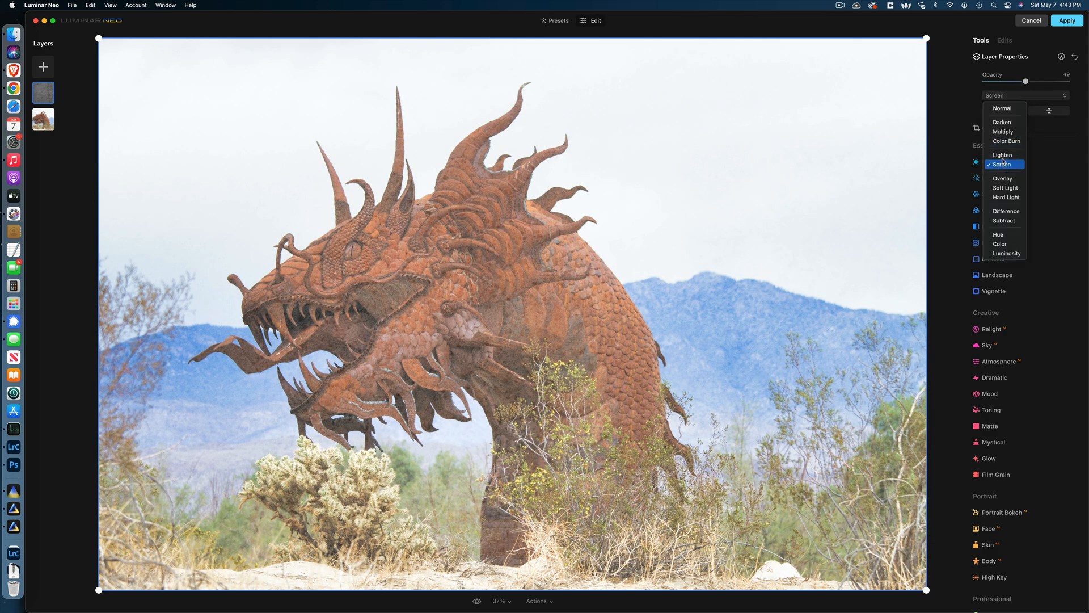
pyautogui.click(1002, 156)
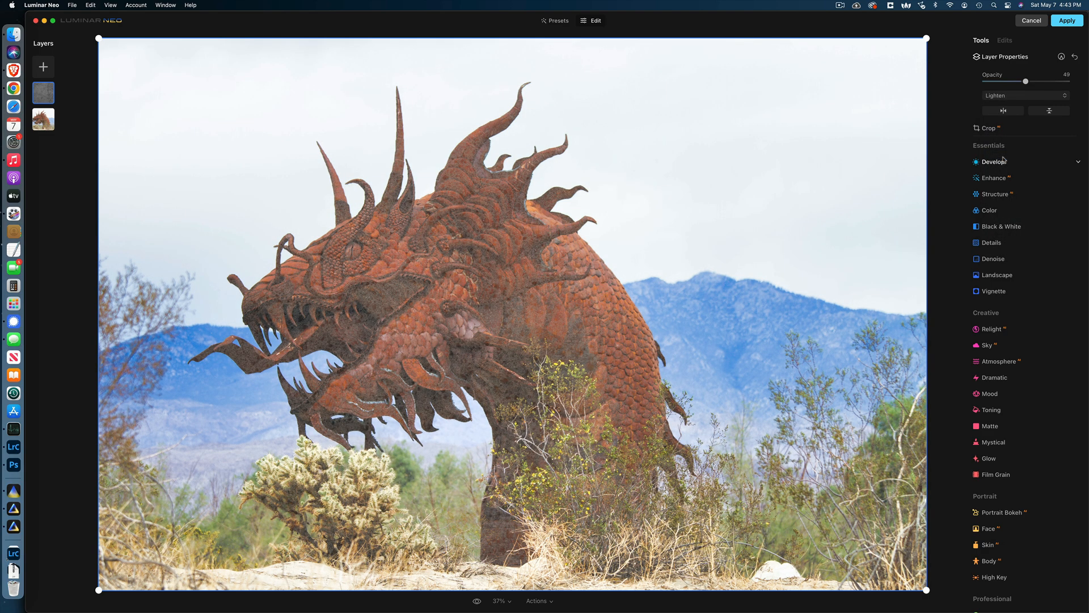
pyautogui.click(1066, 99)
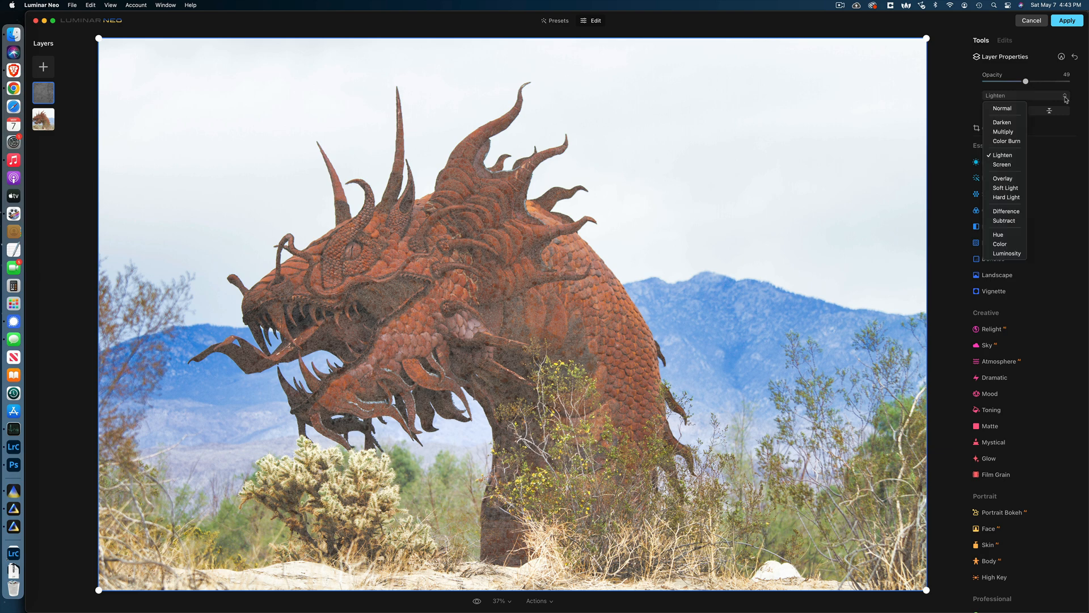
pyautogui.click(1010, 132)
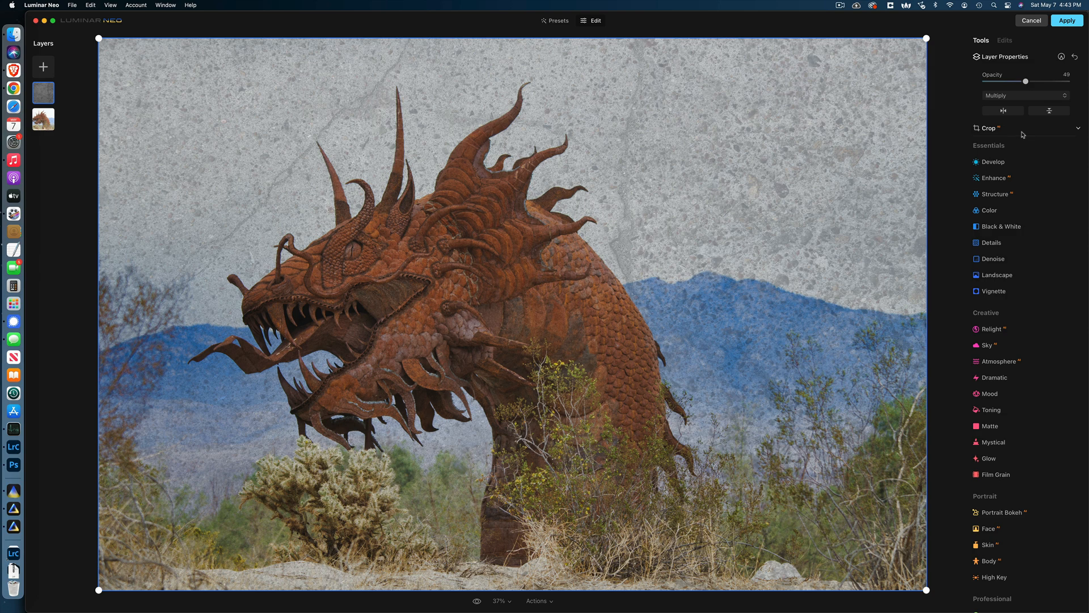
pyautogui.click(1060, 98)
pyautogui.click(1002, 122)
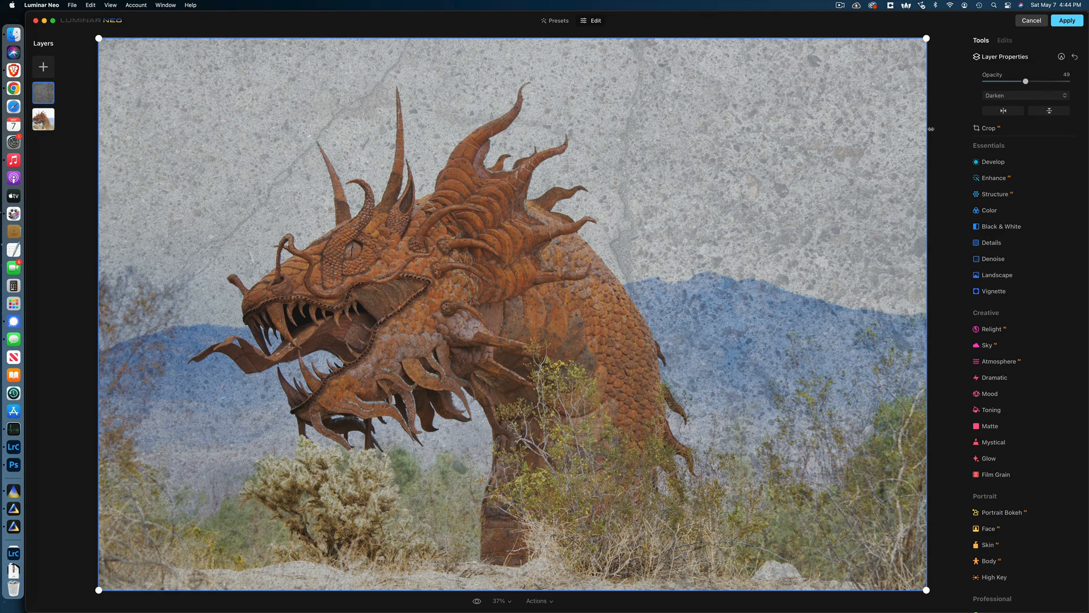
pyautogui.moveTo(1026, 81); pyautogui.dragTo(1005, 85)
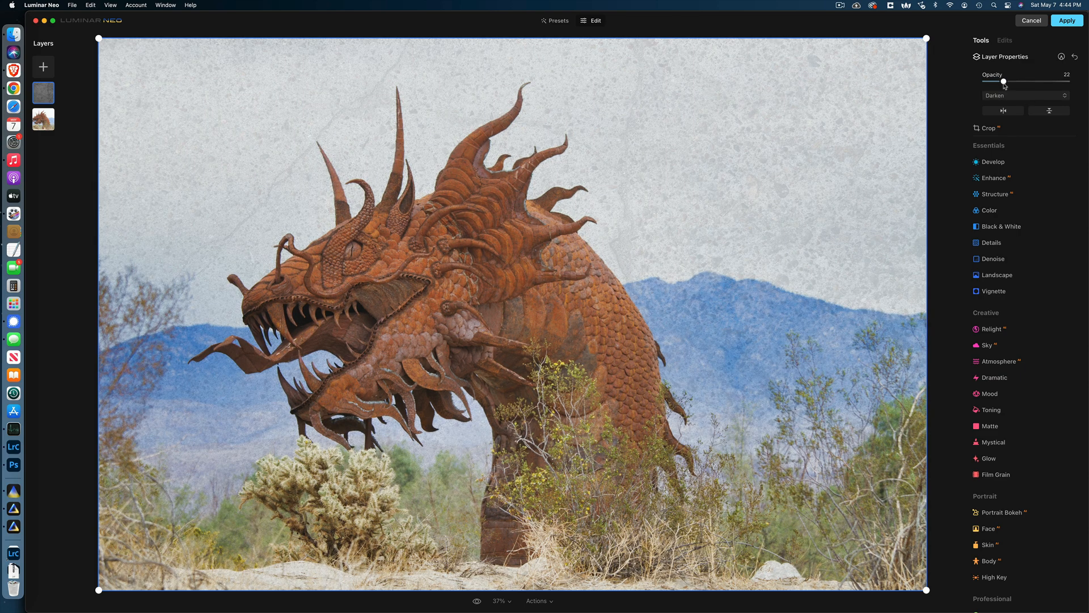
pyautogui.moveTo(1005, 83); pyautogui.dragTo(1053, 84)
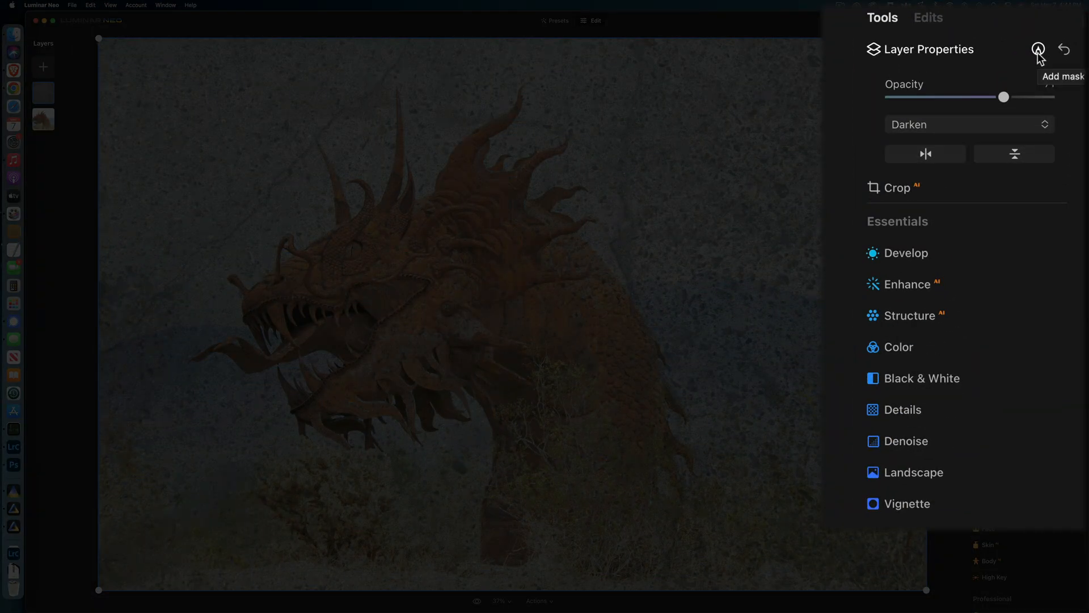
# Add a paint mask to the texture layer and erase texture over the dragon's body at brush size 196, using strengths 36 and 96.
pyautogui.click(1038, 51)
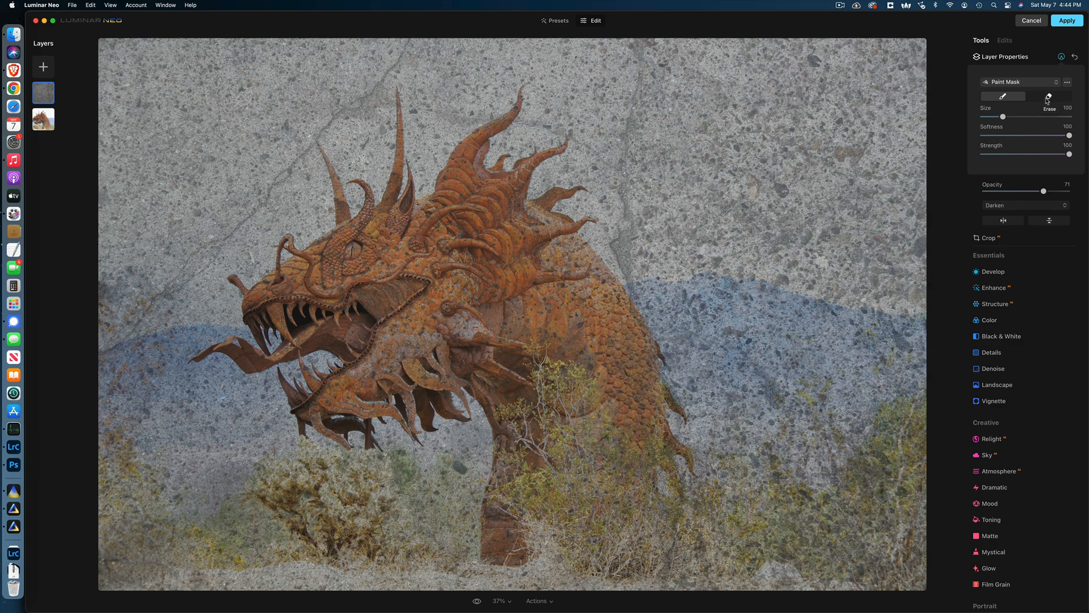
pyautogui.click(1048, 100)
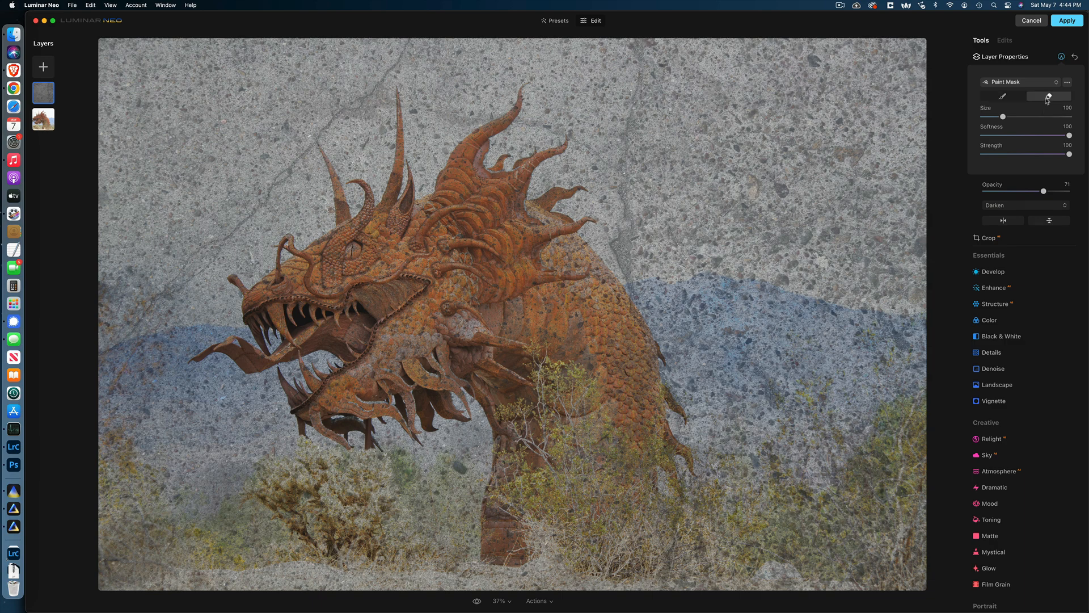
pyautogui.moveTo(1071, 155); pyautogui.dragTo(1012, 160)
pyautogui.press(']')
pyautogui.press(']')
pyautogui.press(']')
pyautogui.press(']')
pyautogui.press(']')
pyautogui.press(']')
pyautogui.press(']')
pyautogui.press(']')
pyautogui.press(']')
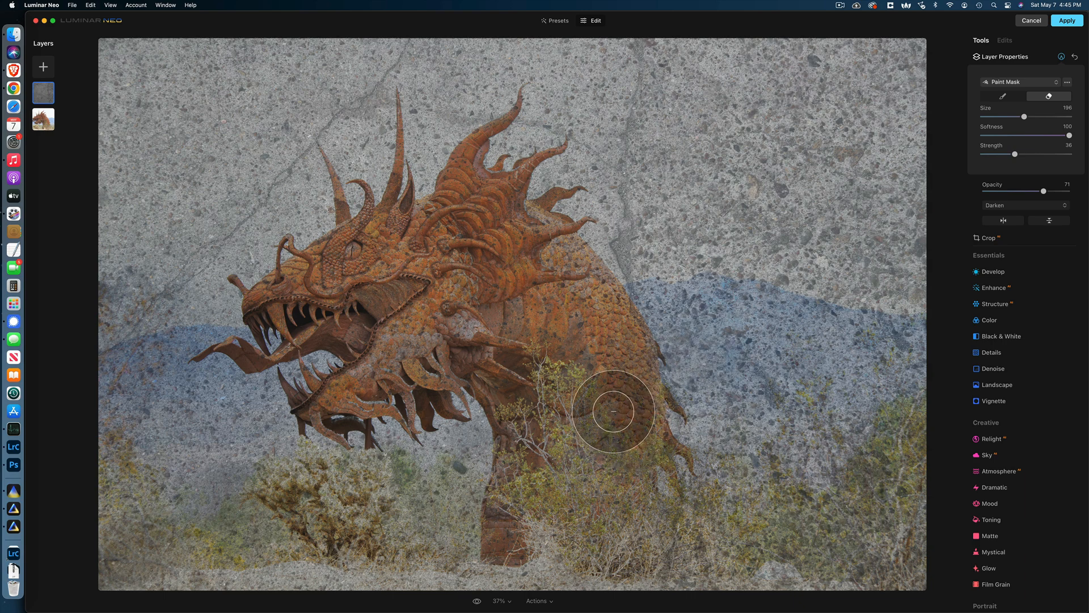
pyautogui.moveTo(607, 389)
pyautogui.mouseDown()
pyautogui.moveTo(596, 334)
pyautogui.moveTo(608, 402)
pyautogui.moveTo(599, 524)
pyautogui.moveTo(523, 525)
pyautogui.moveTo(535, 414)
pyautogui.moveTo(511, 337)
pyautogui.moveTo(583, 412)
pyautogui.moveTo(606, 396)
pyautogui.moveTo(590, 341)
pyautogui.moveTo(554, 297)
pyautogui.moveTo(598, 338)
pyautogui.moveTo(570, 298)
pyautogui.moveTo(596, 339)
pyautogui.moveTo(613, 418)
pyautogui.moveTo(599, 345)
pyautogui.moveTo(541, 261)
pyautogui.moveTo(456, 240)
pyautogui.moveTo(339, 275)
pyautogui.moveTo(304, 309)
pyautogui.moveTo(443, 259)
pyautogui.moveTo(402, 279)
pyautogui.moveTo(381, 304)
pyautogui.moveTo(376, 344)
pyautogui.moveTo(339, 385)
pyautogui.moveTo(379, 382)
pyautogui.moveTo(434, 337)
pyautogui.moveTo(487, 329)
pyautogui.moveTo(396, 356)
pyautogui.moveTo(449, 304)
pyautogui.moveTo(451, 266)
pyautogui.moveTo(375, 268)
pyautogui.moveTo(299, 291)
pyautogui.moveTo(287, 310)
pyautogui.moveTo(438, 244)
pyautogui.moveTo(466, 209)
pyautogui.moveTo(498, 238)
pyautogui.mouseUp()
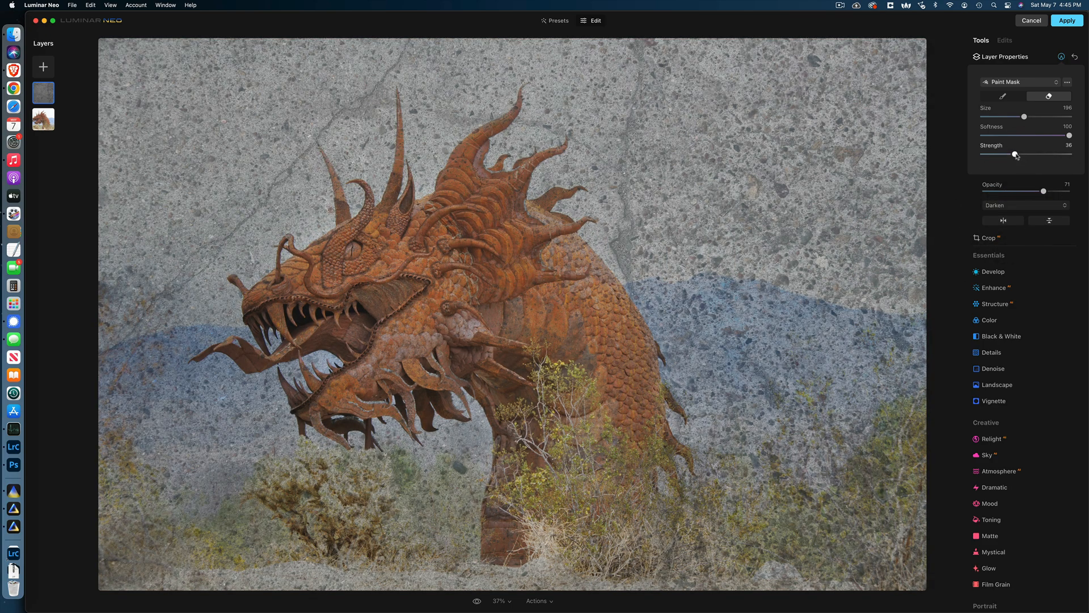
pyautogui.moveTo(1016, 156); pyautogui.dragTo(1067, 154)
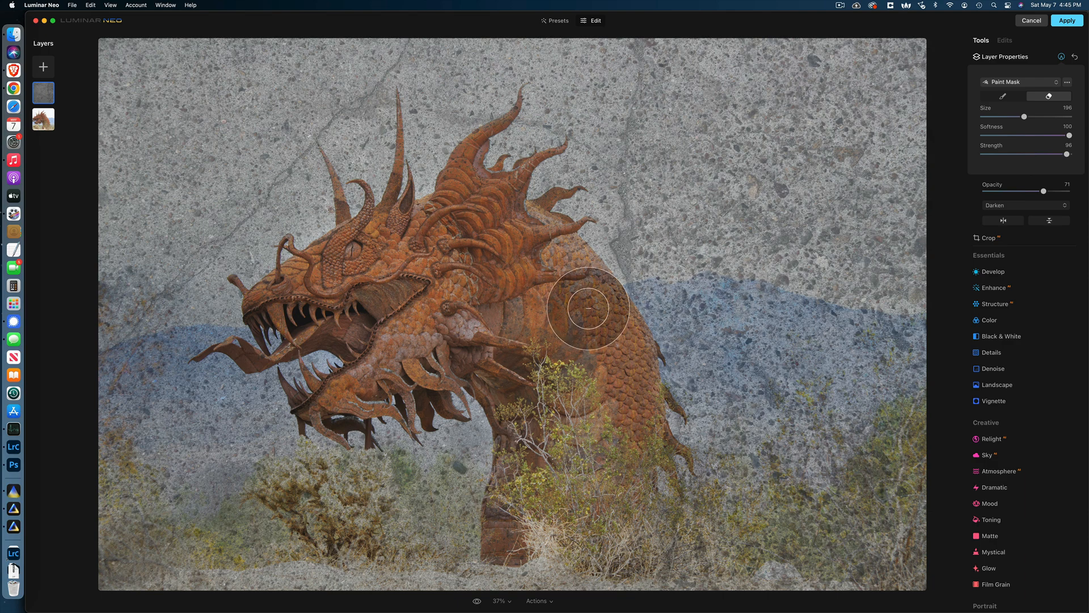
pyautogui.moveTo(530, 244)
pyautogui.mouseDown()
pyautogui.moveTo(479, 231)
pyautogui.moveTo(565, 313)
pyautogui.moveTo(493, 243)
pyautogui.moveTo(591, 316)
pyautogui.moveTo(518, 275)
pyautogui.mouseUp()
# Paint the texture back over the dragon's body at brush strengths 96 and 34, and close the mask settings.
pyautogui.click(1003, 96)
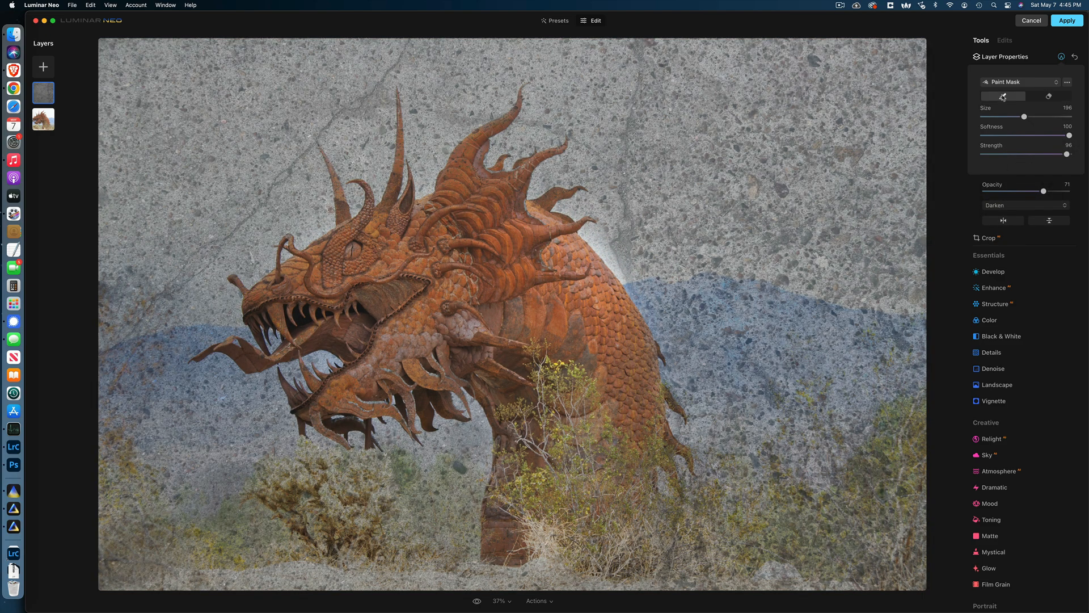
pyautogui.moveTo(542, 262)
pyautogui.mouseDown()
pyautogui.moveTo(587, 320)
pyautogui.moveTo(538, 262)
pyautogui.moveTo(481, 247)
pyautogui.moveTo(584, 341)
pyautogui.moveTo(570, 294)
pyautogui.moveTo(482, 272)
pyautogui.moveTo(526, 320)
pyautogui.mouseUp()
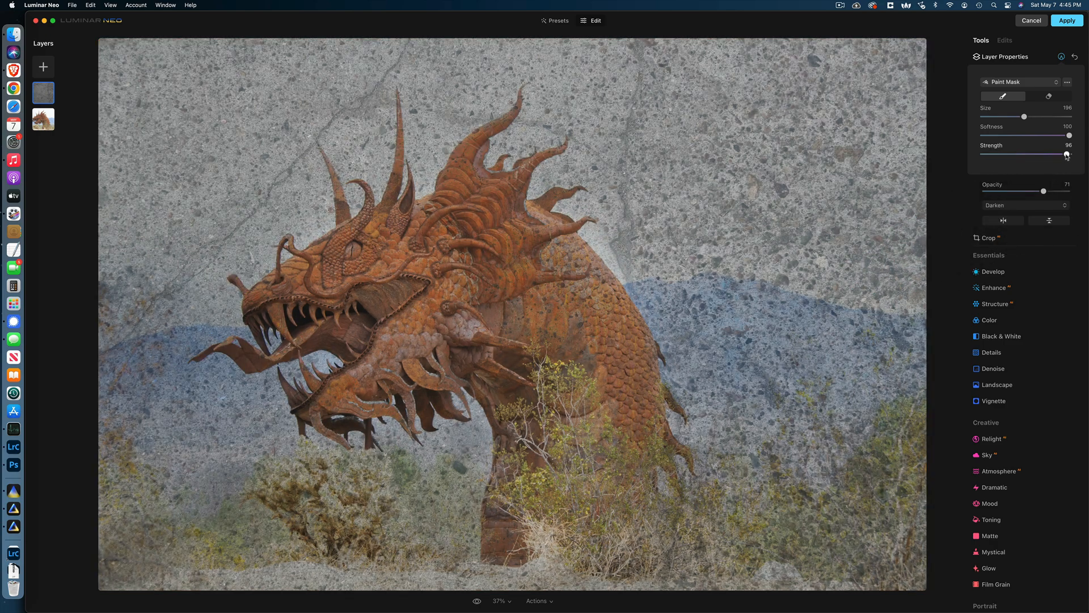
pyautogui.moveTo(1067, 154); pyautogui.dragTo(1013, 155)
pyautogui.moveTo(601, 333)
pyautogui.mouseDown()
pyautogui.moveTo(530, 258)
pyautogui.moveTo(503, 282)
pyautogui.moveTo(537, 318)
pyautogui.moveTo(507, 282)
pyautogui.moveTo(555, 284)
pyautogui.moveTo(508, 268)
pyautogui.moveTo(550, 312)
pyautogui.moveTo(490, 268)
pyautogui.moveTo(553, 328)
pyautogui.moveTo(488, 269)
pyautogui.moveTo(562, 344)
pyautogui.moveTo(485, 248)
pyautogui.moveTo(325, 272)
pyautogui.moveTo(313, 301)
pyautogui.moveTo(435, 262)
pyautogui.moveTo(348, 282)
pyautogui.moveTo(324, 301)
pyautogui.moveTo(415, 260)
pyautogui.moveTo(491, 260)
pyautogui.moveTo(613, 292)
pyautogui.mouseUp()
pyautogui.click(1061, 56)
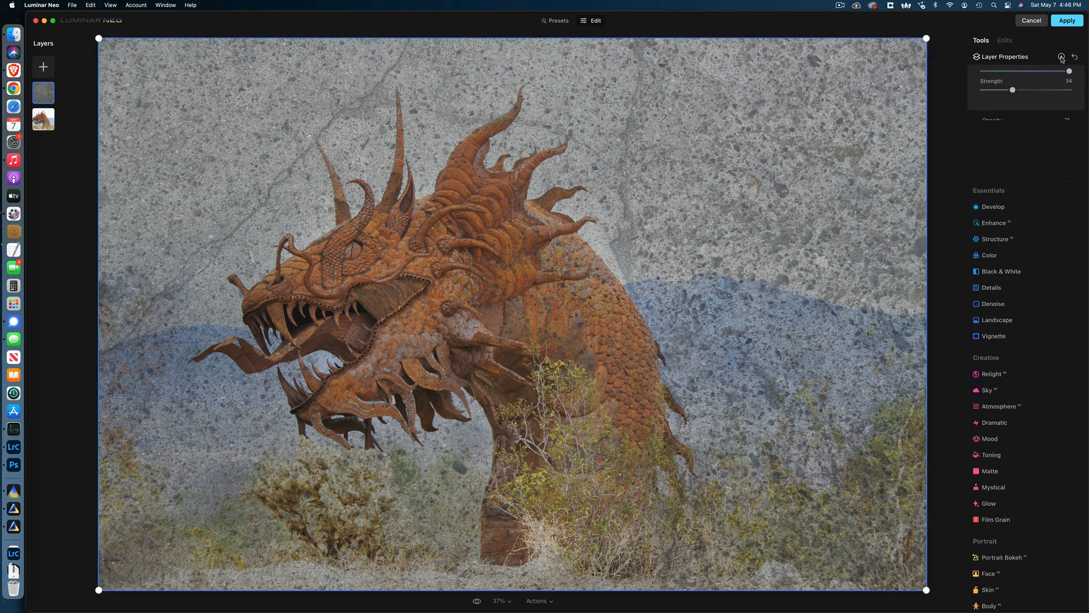
# Lower the texture layer's opacity to 55 and compare the edited image with the original.
pyautogui.moveTo(1043, 82); pyautogui.dragTo(1041, 85)
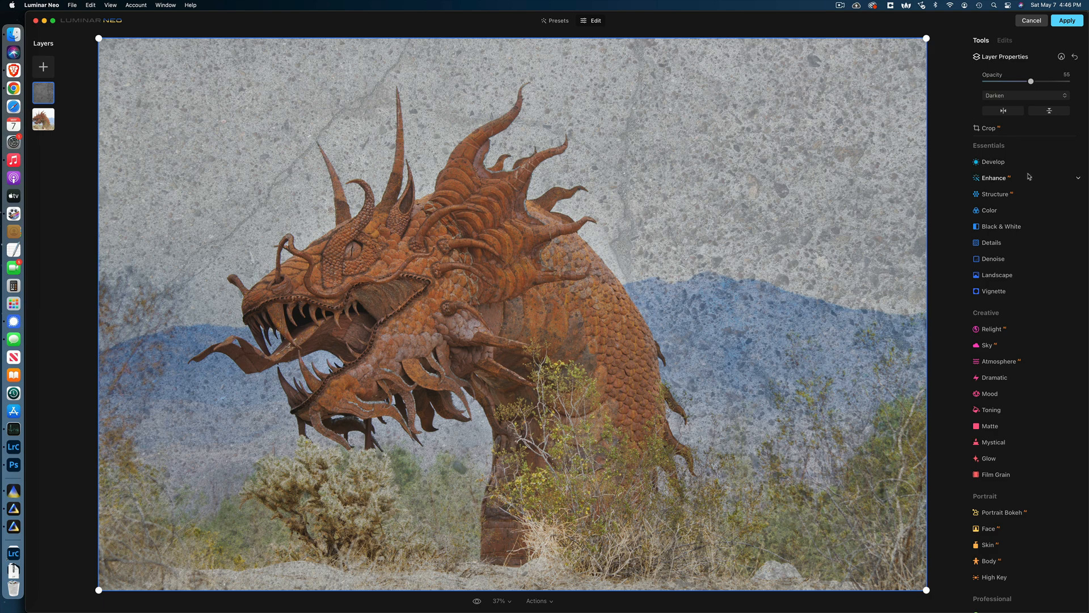
pyautogui.press('\\')
pyautogui.press('\\')
pyautogui.press('\\')
pyautogui.press('\\')
# Add the third overlay of the Sparklers collection as a new layer.
pyautogui.click(44, 67)
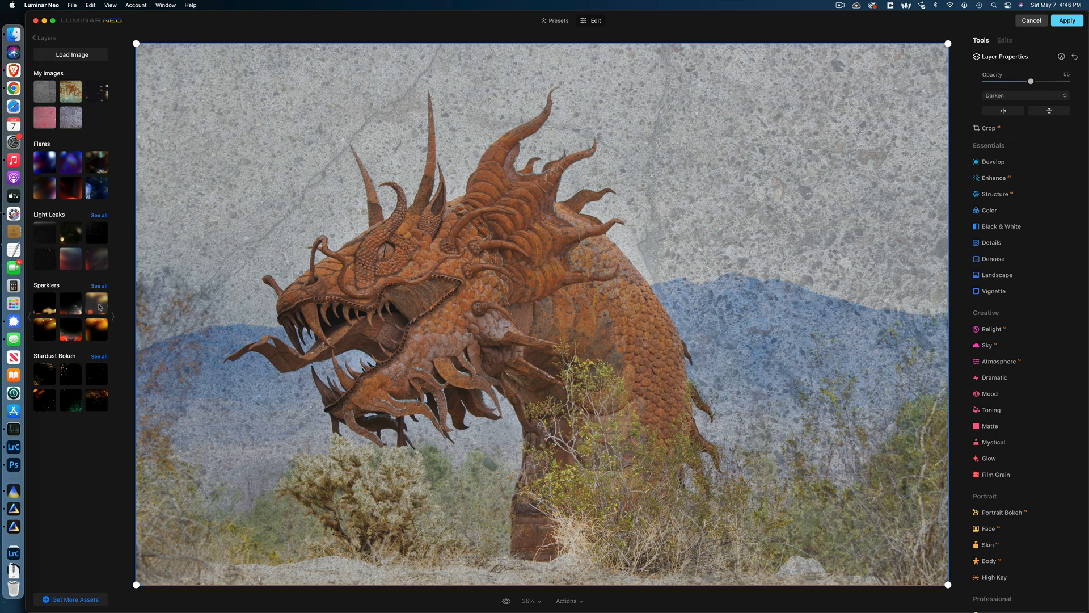
pyautogui.click(99, 307)
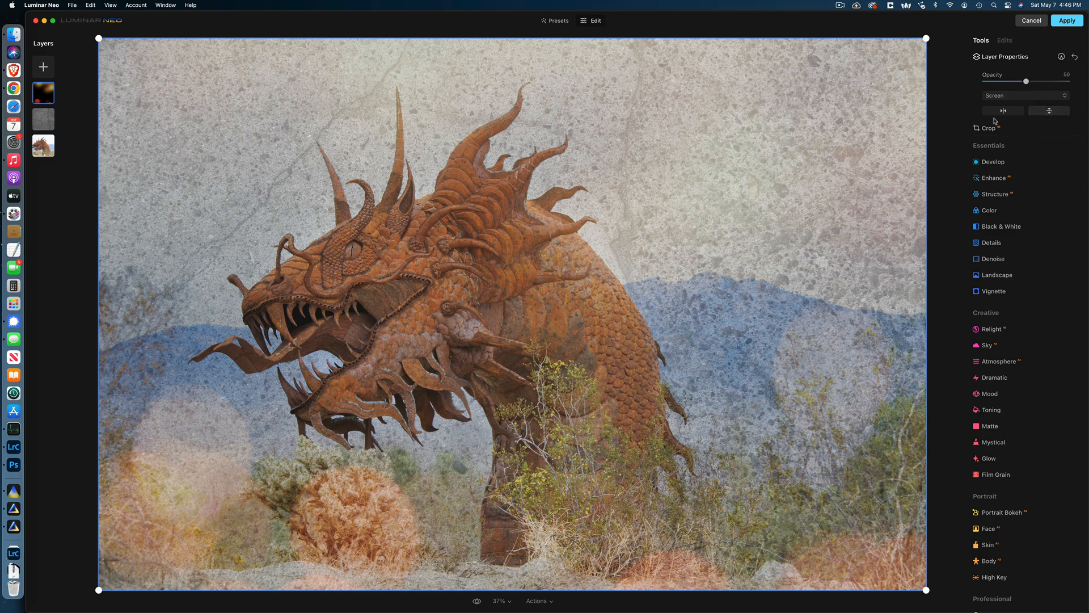
# Try the sparkler overlay in vertically and horizontally flipped orientations.
pyautogui.click(1049, 112)
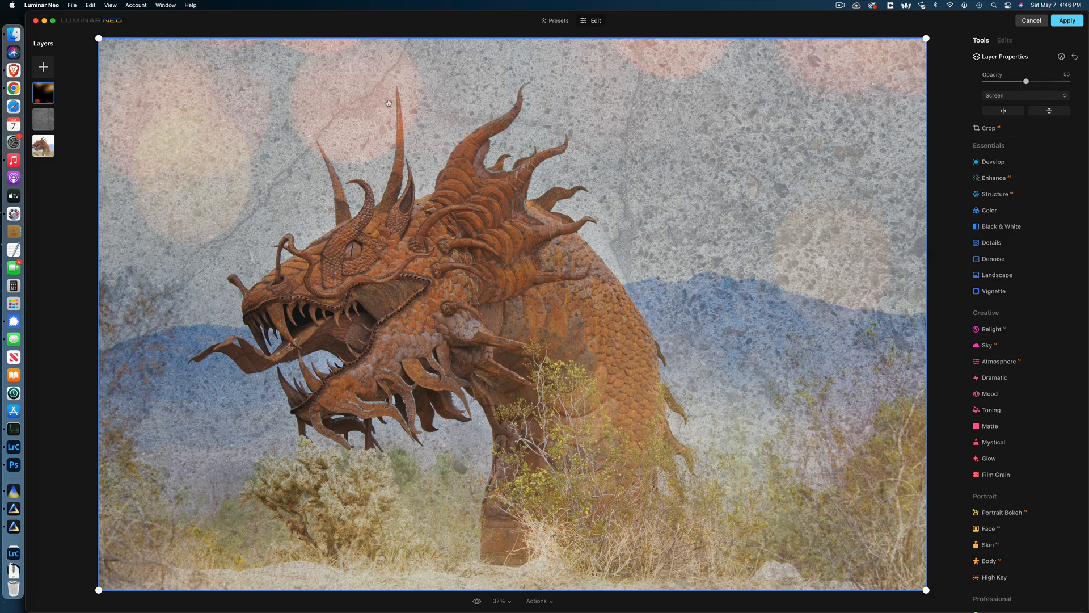
pyautogui.click(1003, 111)
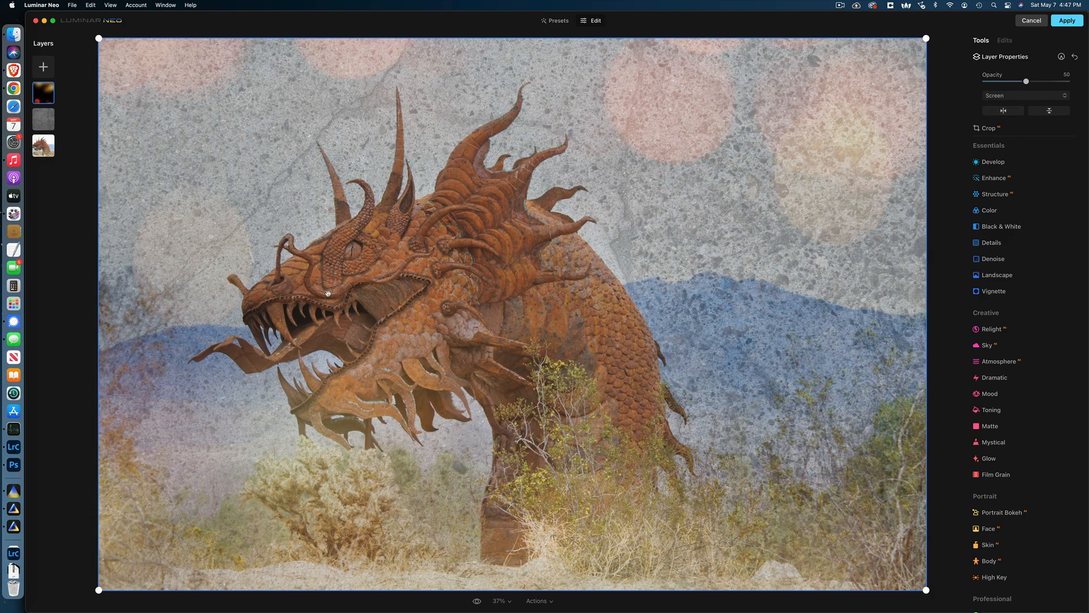
pyautogui.click(1055, 113)
pyautogui.click(1014, 113)
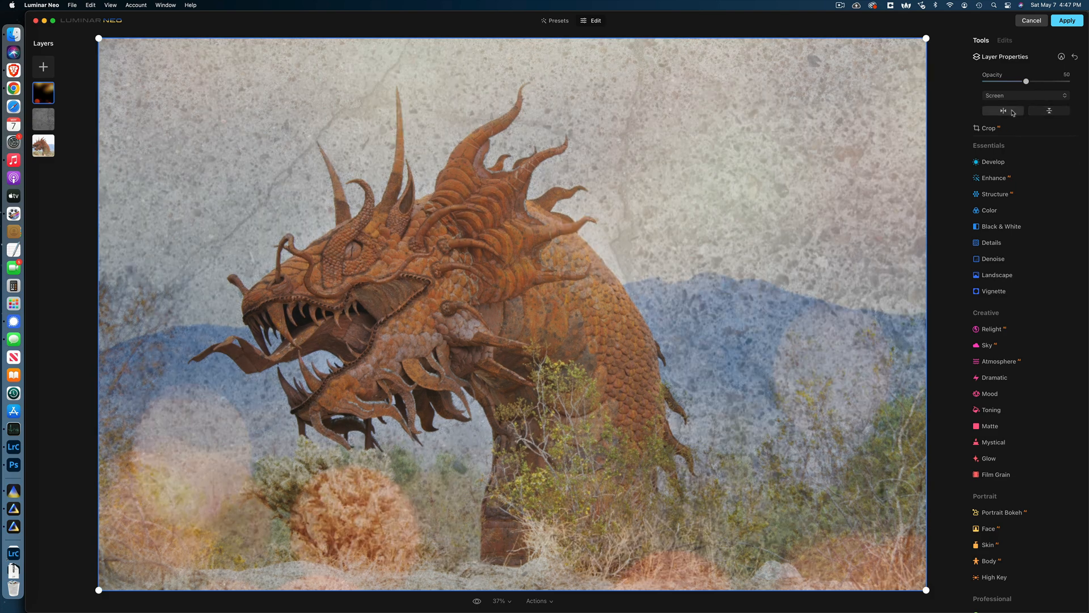
# Flip the sparkler overlay vertically and set its layer opacity to 100.
pyautogui.click(1047, 112)
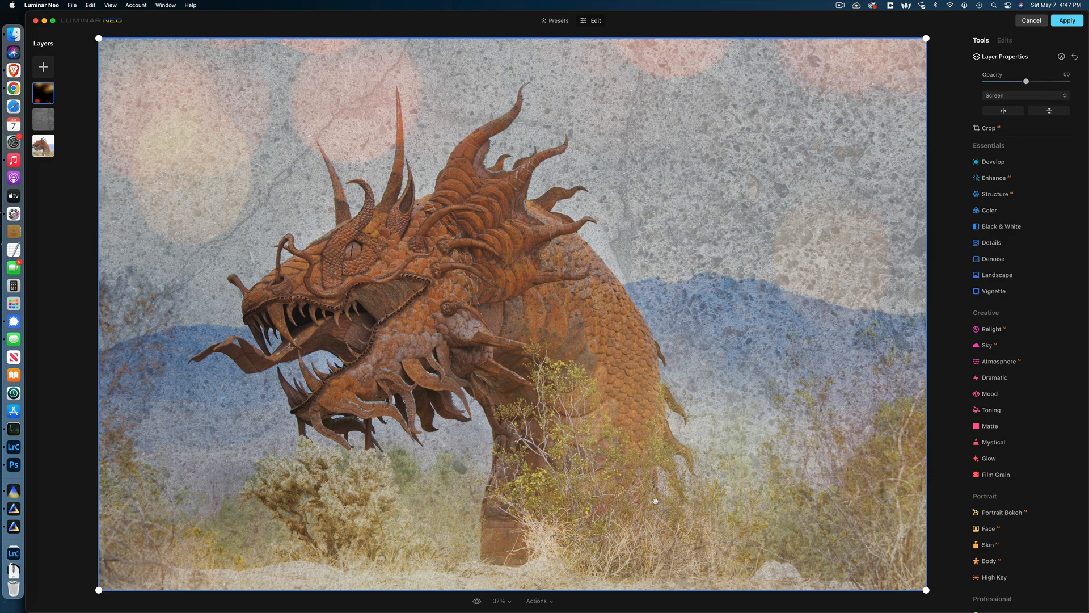
pyautogui.moveTo(1027, 81); pyautogui.dragTo(1078, 81)
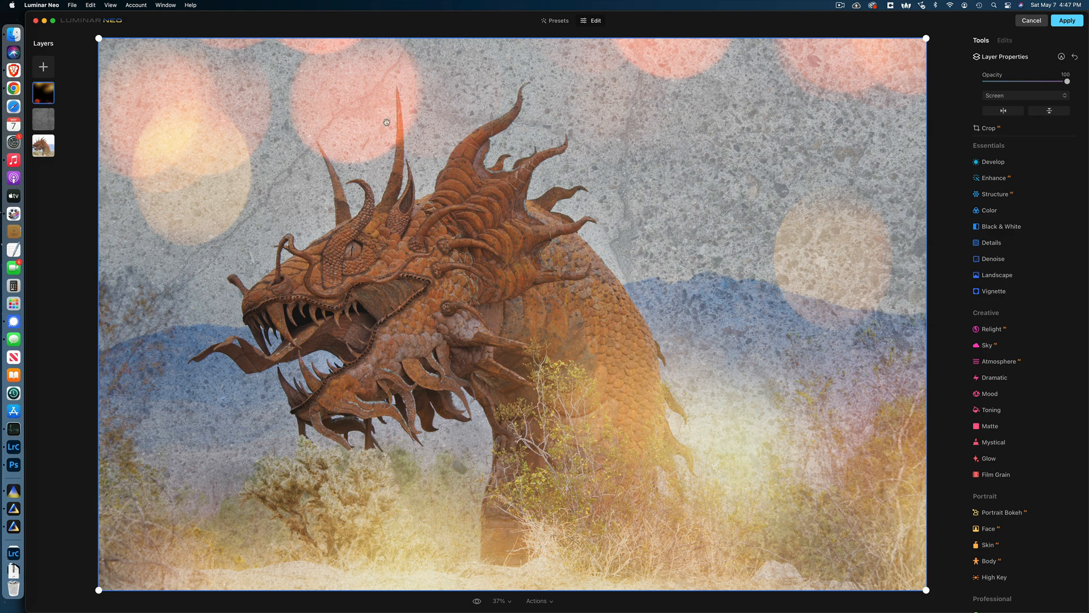
# Add a paint mask to the sparkler layer and erase the overlay over the dragon's front horns at brush size 34 and strength 31.
pyautogui.click(1062, 57)
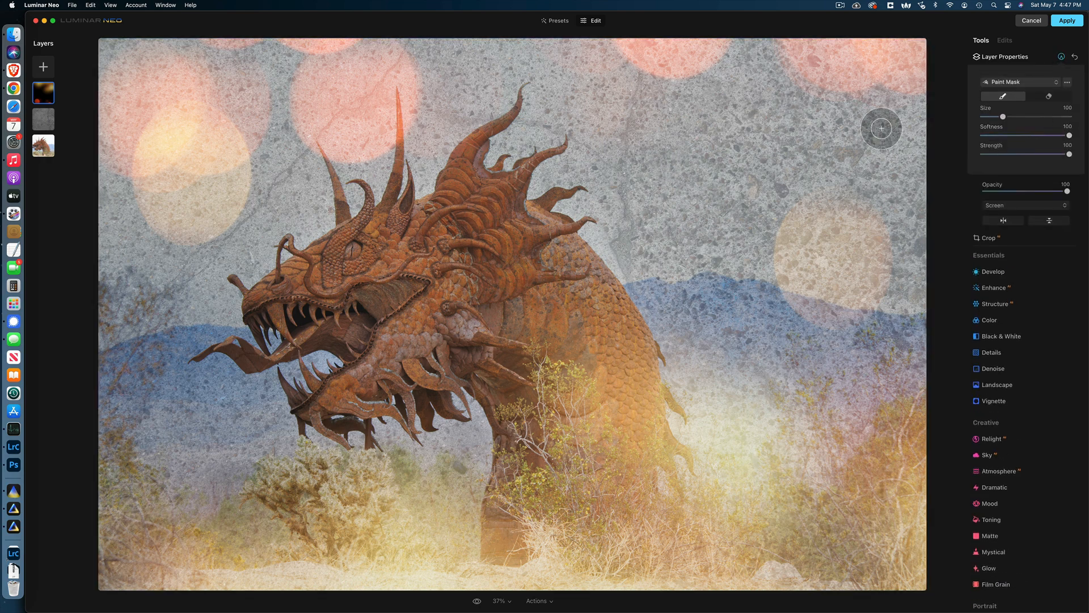
pyautogui.click(1049, 96)
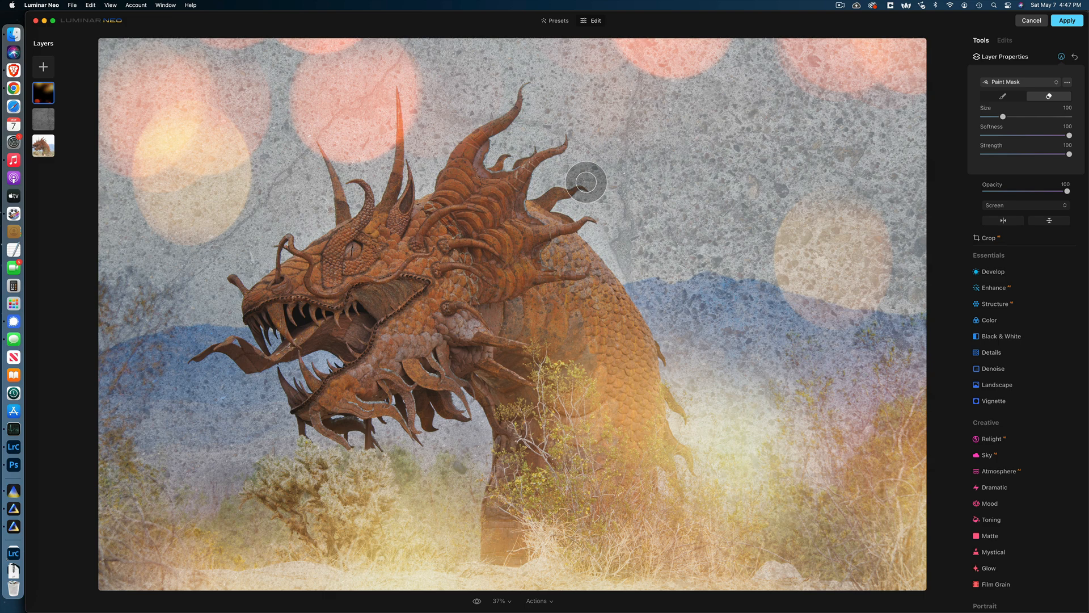
pyautogui.press('[')
pyautogui.press('[')
pyautogui.press('[')
pyautogui.press('[')
pyautogui.press('[')
pyautogui.press('[')
pyautogui.press('[')
pyautogui.press('[')
pyautogui.press('[')
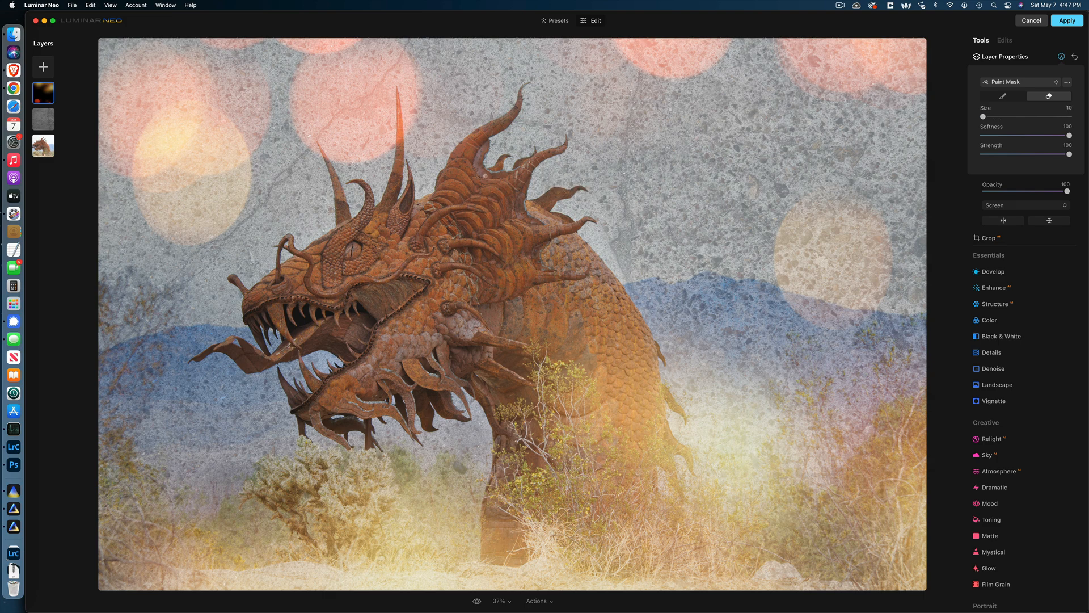
pyautogui.moveTo(1069, 155); pyautogui.dragTo(1010, 154)
pyautogui.press(']')
pyautogui.press(']')
pyautogui.press(']')
pyautogui.moveTo(400, 121)
pyautogui.mouseDown()
pyautogui.moveTo(398, 145)
pyautogui.moveTo(339, 146)
pyautogui.moveTo(318, 156)
pyautogui.moveTo(327, 163)
pyautogui.mouseUp()
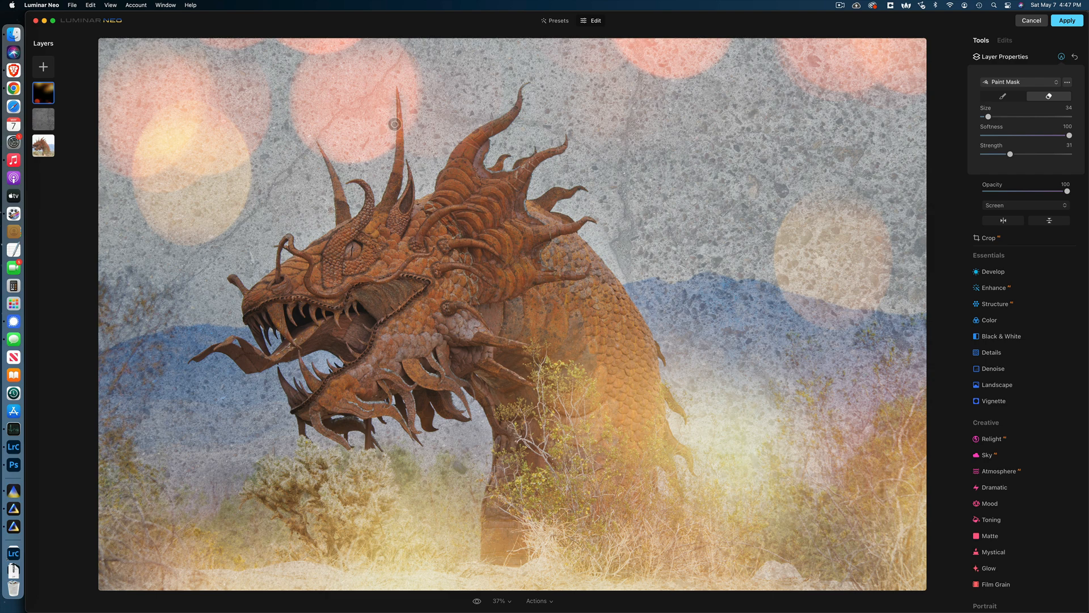
# Enlarge the eraser brush and erase the sparkler overlay from the front horns across to the dragon's rear crest.
pyautogui.press(']')
pyautogui.press(']')
pyautogui.press(']')
pyautogui.press(']')
pyautogui.press(']')
pyautogui.press(']')
pyautogui.moveTo(331, 155)
pyautogui.mouseDown()
pyautogui.moveTo(340, 131)
pyautogui.moveTo(432, 104)
pyautogui.moveTo(304, 97)
pyautogui.moveTo(559, 134)
pyautogui.mouseUp()
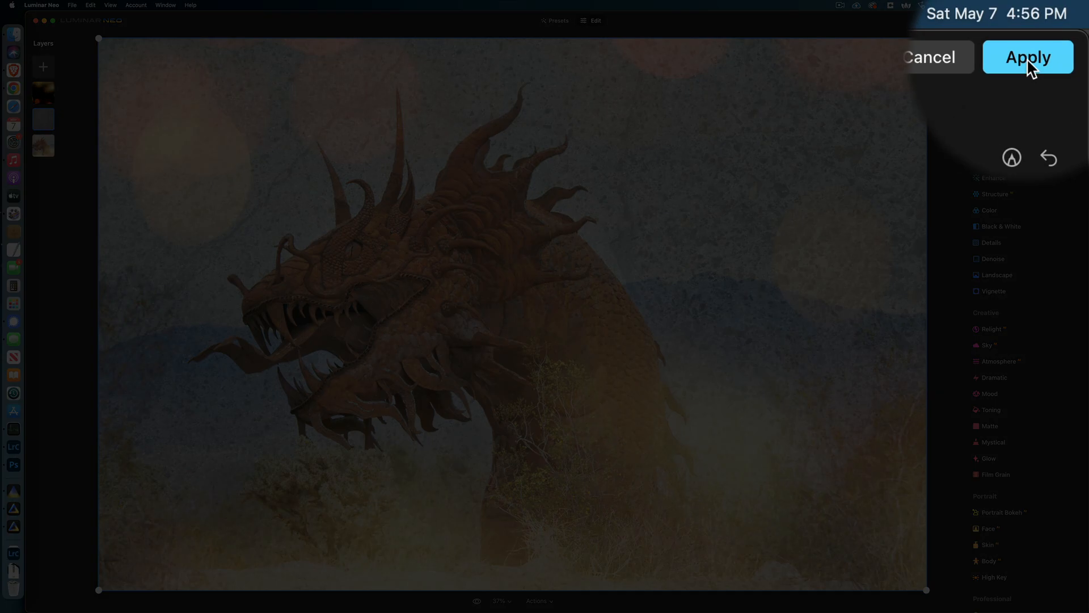
# Apply the edits to return to Lightroom Classic and compare the original dragon photo with the edited copy.
pyautogui.click(1066, 21)
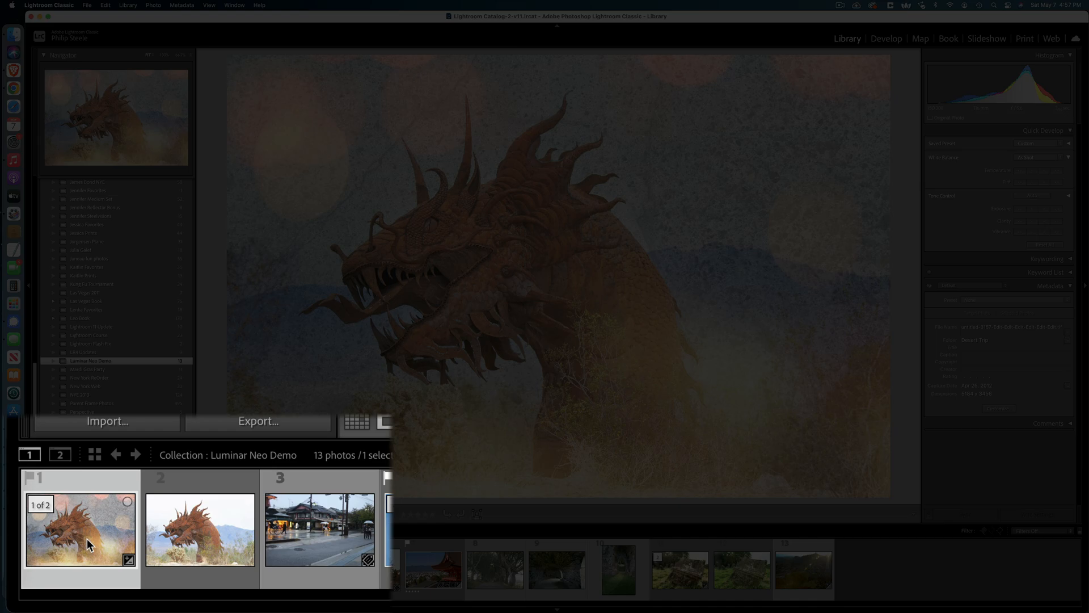
pyautogui.click(173, 536)
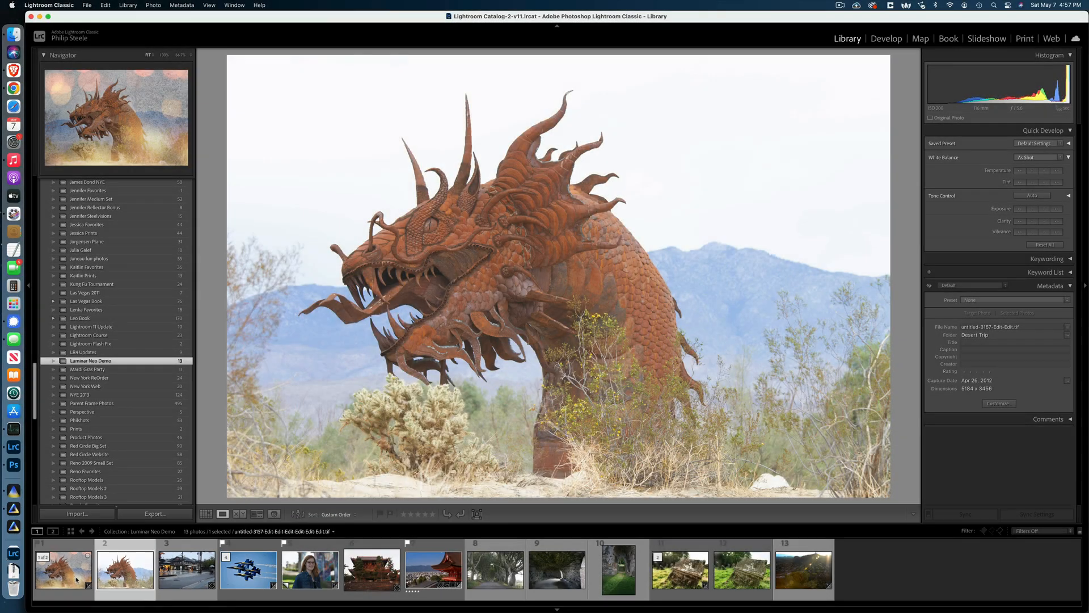
pyautogui.click(108, 539)
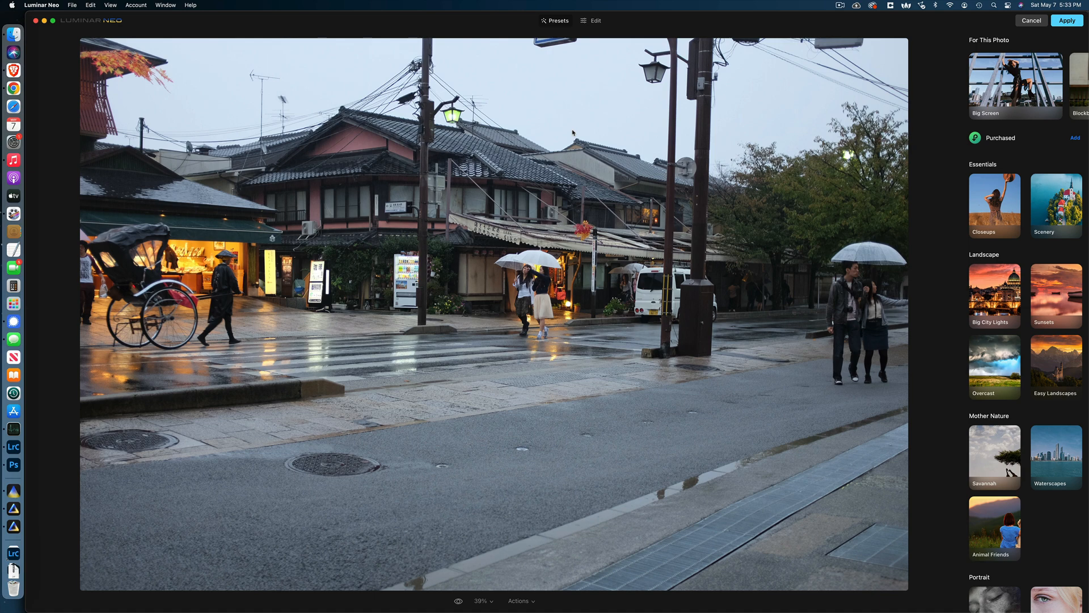
# In Luminar Neo, use the Erase tool's automatic removal to clear the power lines from the rainy street photo.
pyautogui.click(588, 24)
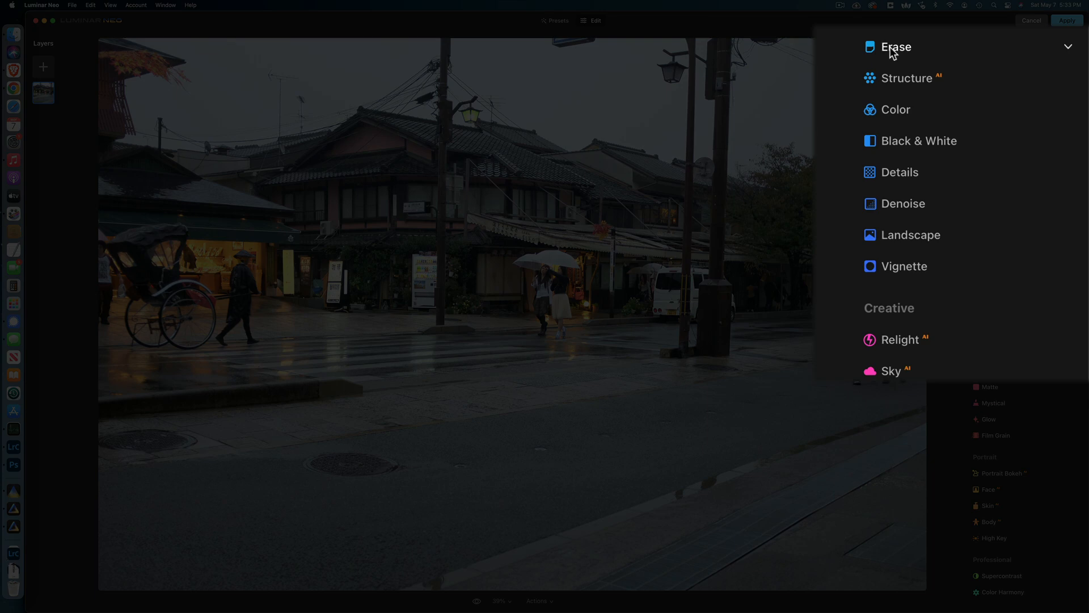
pyautogui.click(981, 123)
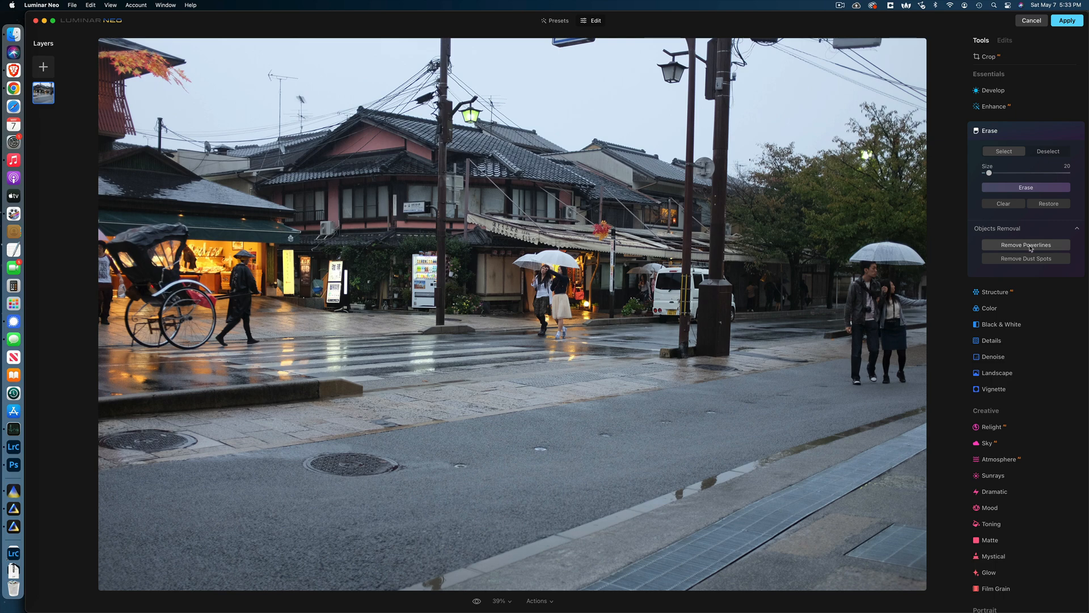
pyautogui.click(1031, 247)
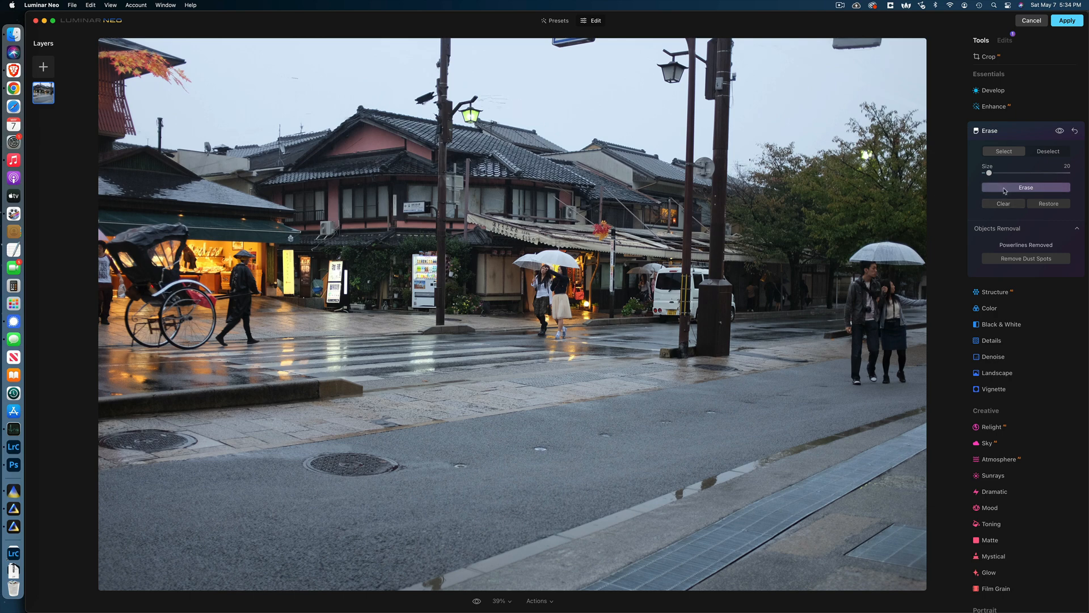
# Brush over and erase the leftovers beside the street lamp, in the sky above the roofs, and the fixture on the pole.
pyautogui.click(514, 107)
pyautogui.moveTo(495, 100)
pyautogui.mouseDown()
pyautogui.moveTo(504, 103)
pyautogui.moveTo(485, 100)
pyautogui.mouseUp()
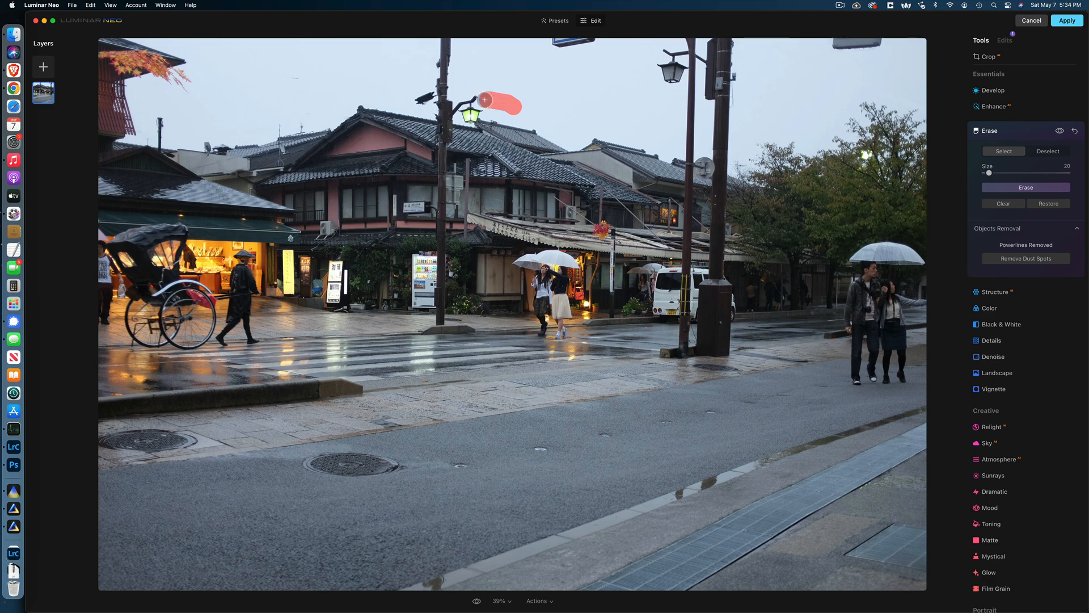
pyautogui.click(1014, 189)
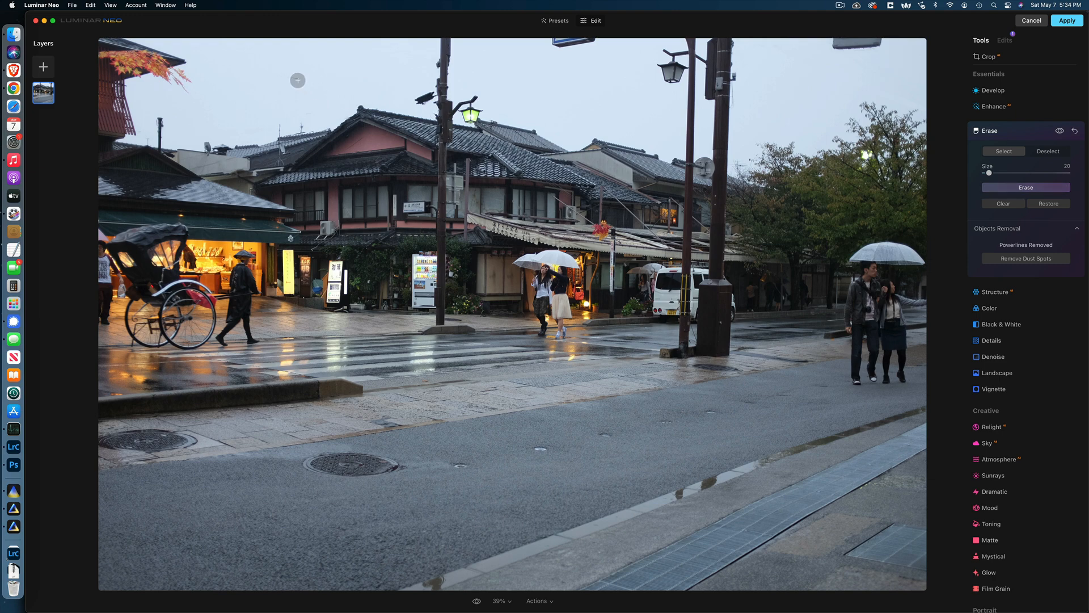
pyautogui.moveTo(289, 80); pyautogui.dragTo(300, 80)
pyautogui.moveTo(289, 129)
pyautogui.mouseDown()
pyautogui.moveTo(272, 128)
pyautogui.moveTo(314, 124)
pyautogui.mouseUp()
pyautogui.moveTo(419, 100); pyautogui.dragTo(428, 95)
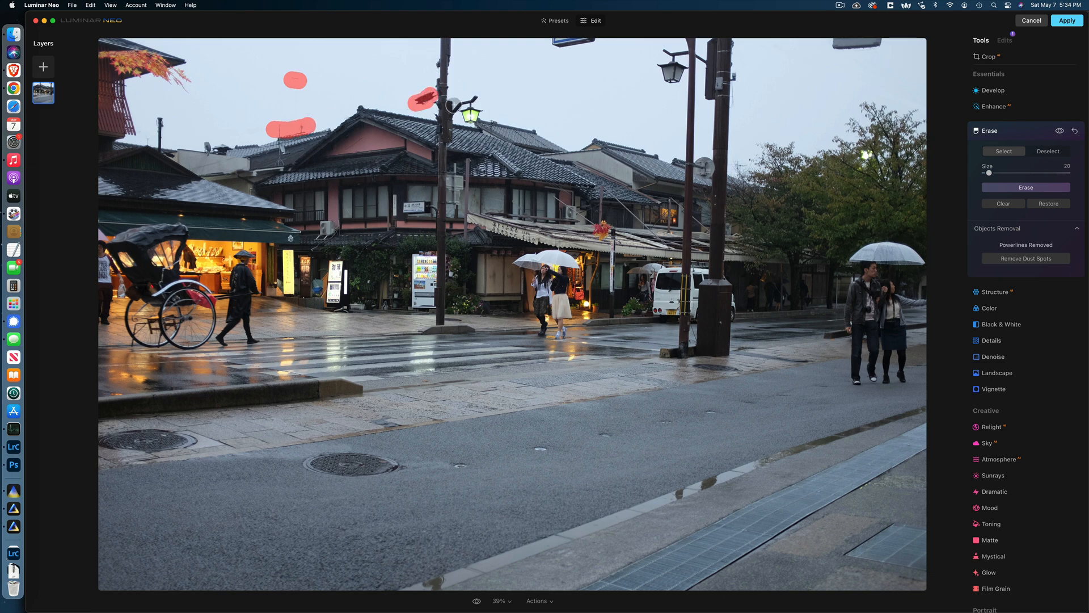
pyautogui.click(1051, 190)
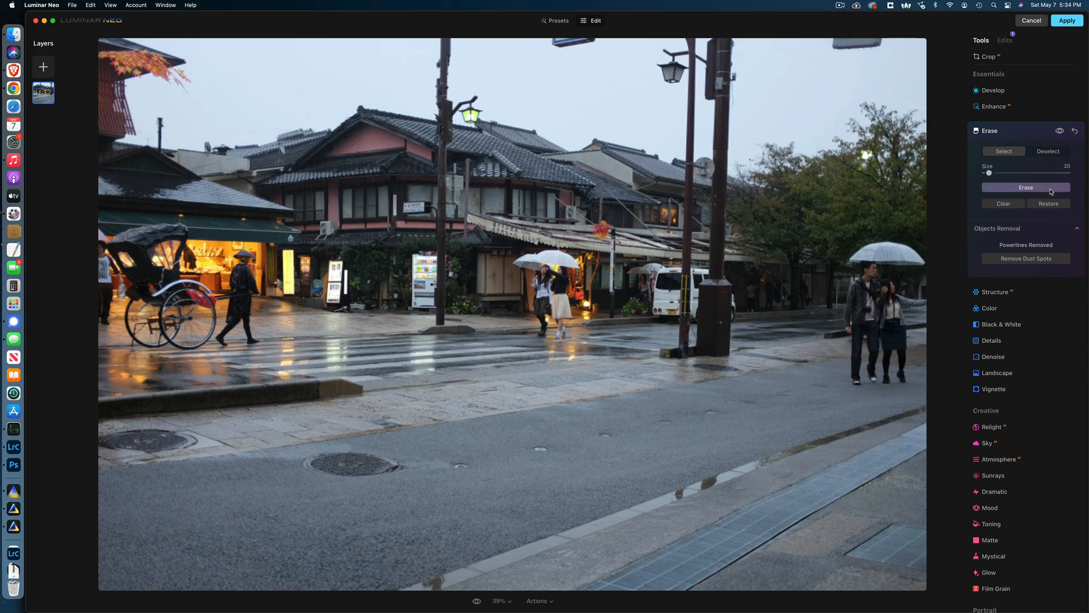
# Erase the two cut-off sign fragments along the street photo's upper edge and close the Erase settings.
pyautogui.click(891, 45)
pyautogui.moveTo(845, 43); pyautogui.dragTo(816, 44)
pyautogui.moveTo(554, 43); pyautogui.dragTo(602, 42)
pyautogui.click(1020, 189)
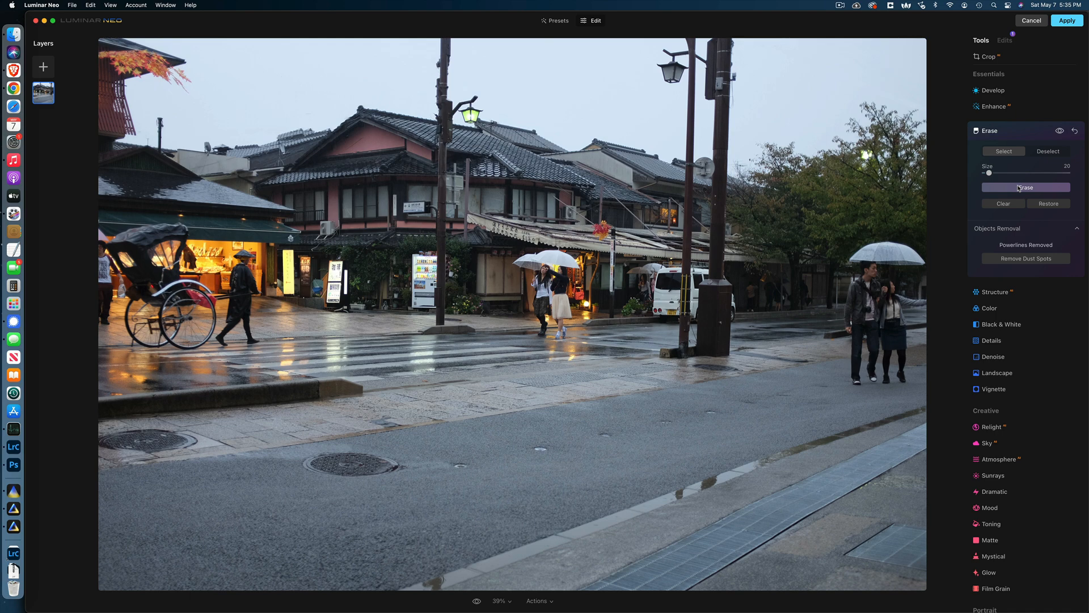
pyautogui.click(1016, 134)
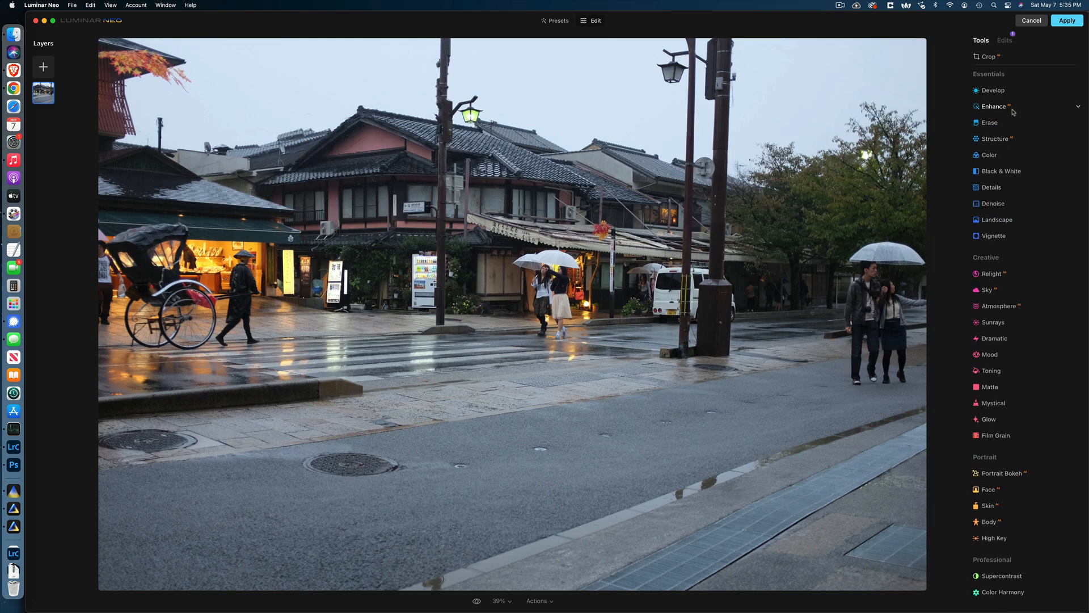
# Set the Enhance tool's Accent to 100 on the street photo and compare the result with the unedited image.
pyautogui.click(1010, 110)
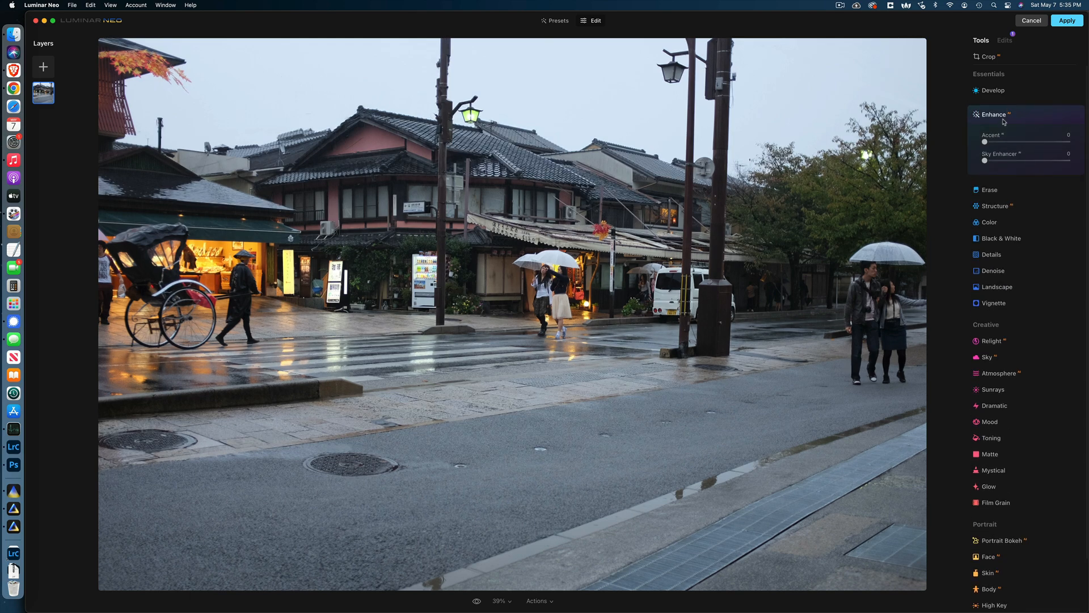
pyautogui.moveTo(985, 146); pyautogui.dragTo(1072, 148)
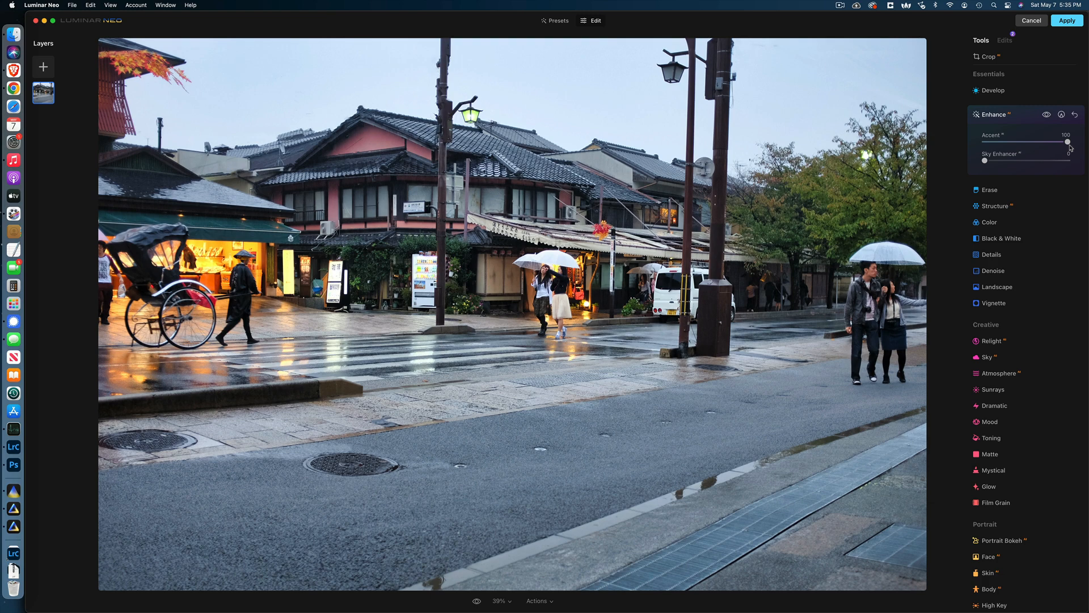
pyautogui.click(1047, 115)
pyautogui.click(1046, 115)
pyautogui.click(1047, 115)
pyautogui.click(1047, 115)
pyautogui.click(1019, 118)
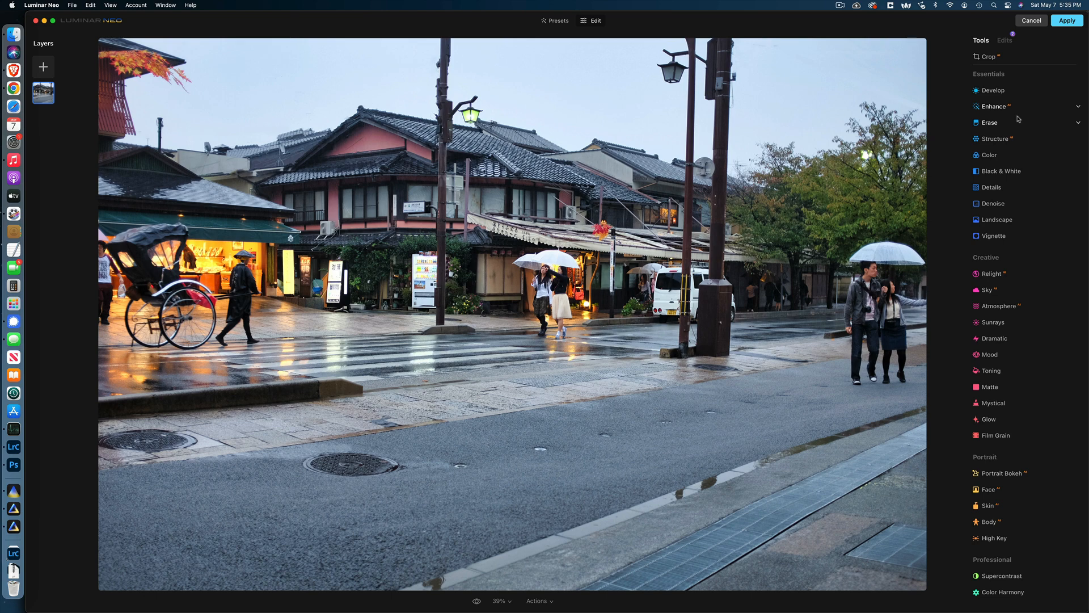
pyautogui.press('\\')
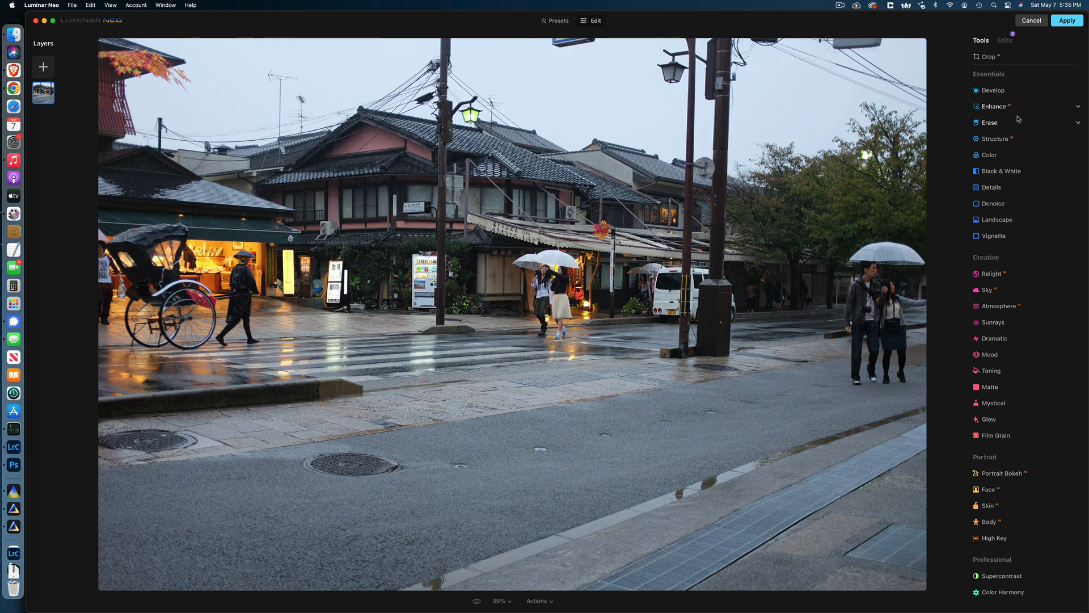
pyautogui.press('\\')
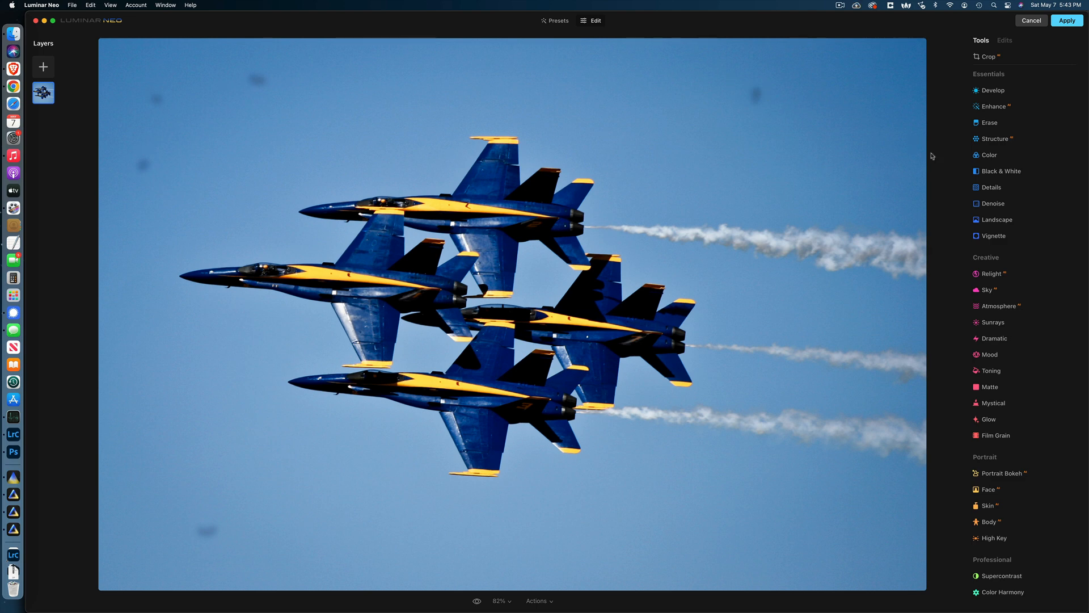
# Use the Erase tool's automatic removal to clear the dust spots from the fighter jet photo.
pyautogui.click(987, 122)
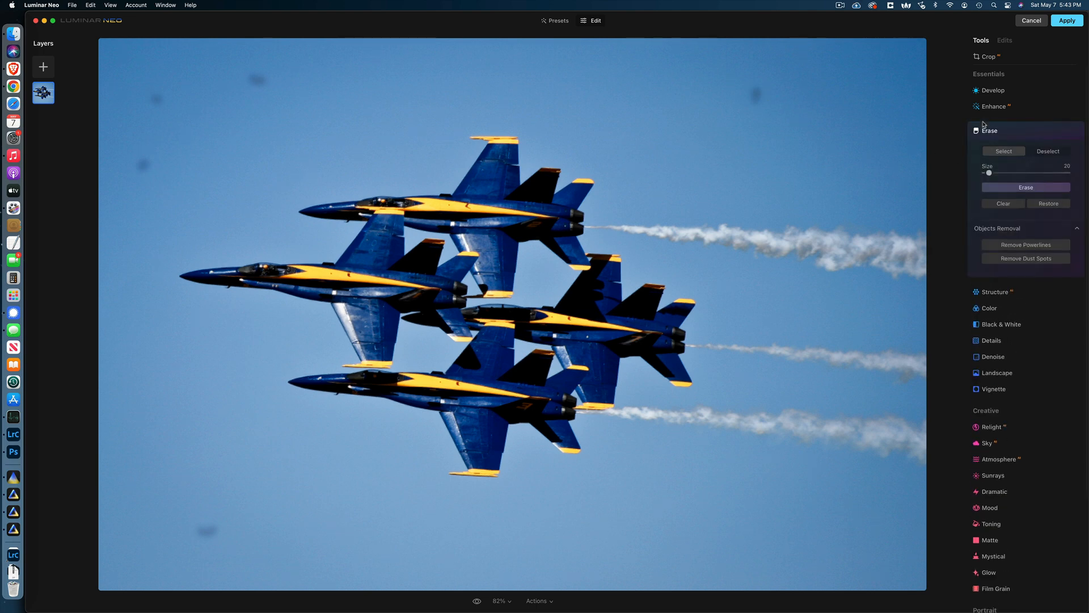
pyautogui.click(1049, 259)
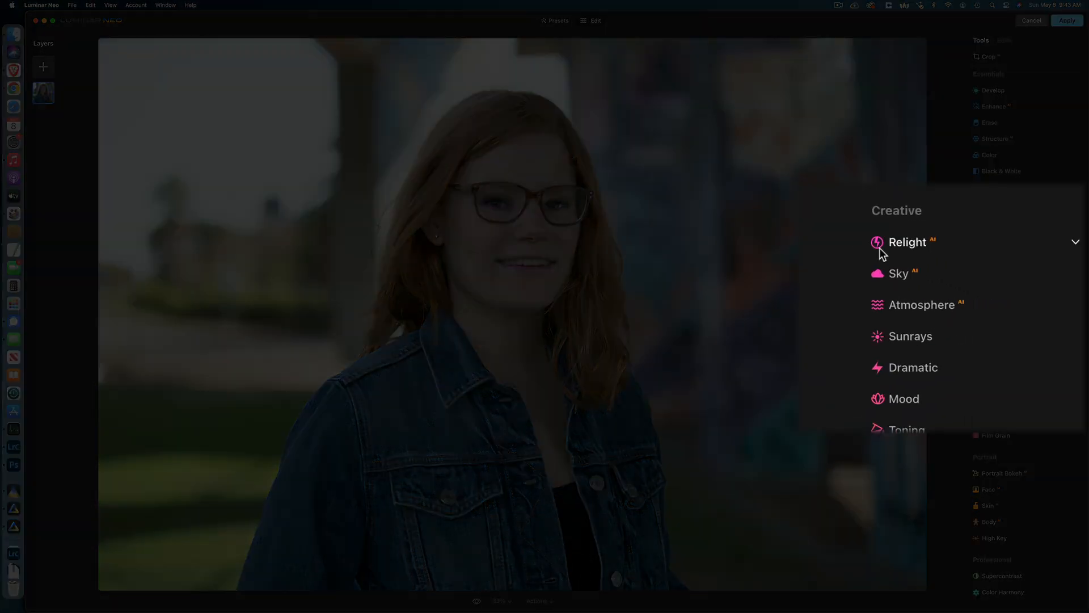
# Relight the portrait with Brightness Near 63, Brightness Far -41 and Depth 21, comparing the relit photo with the original.
pyautogui.click(918, 242)
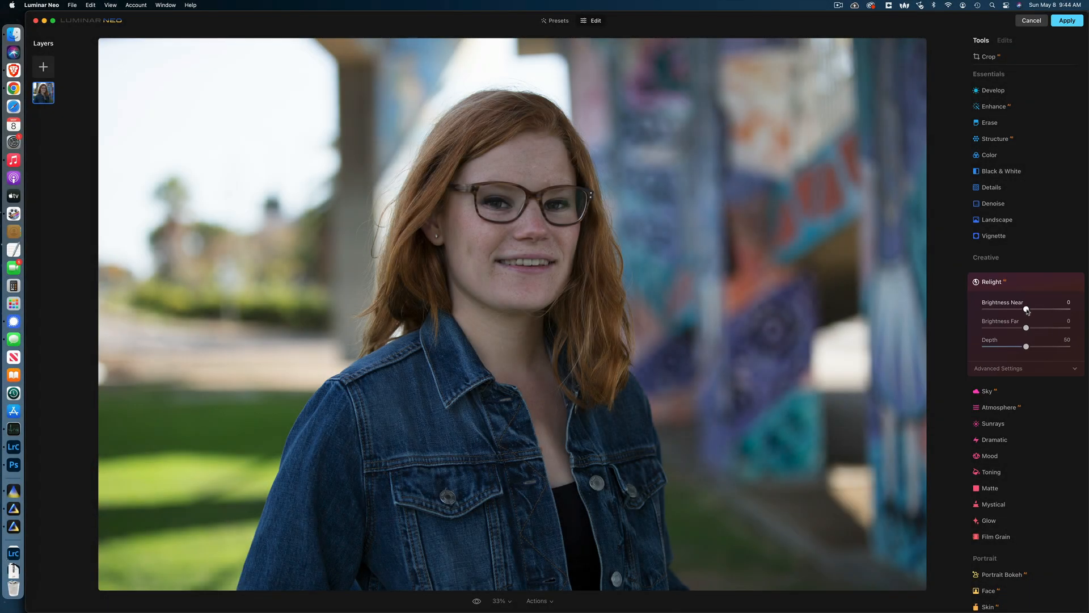
pyautogui.moveTo(1028, 312); pyautogui.dragTo(1056, 314)
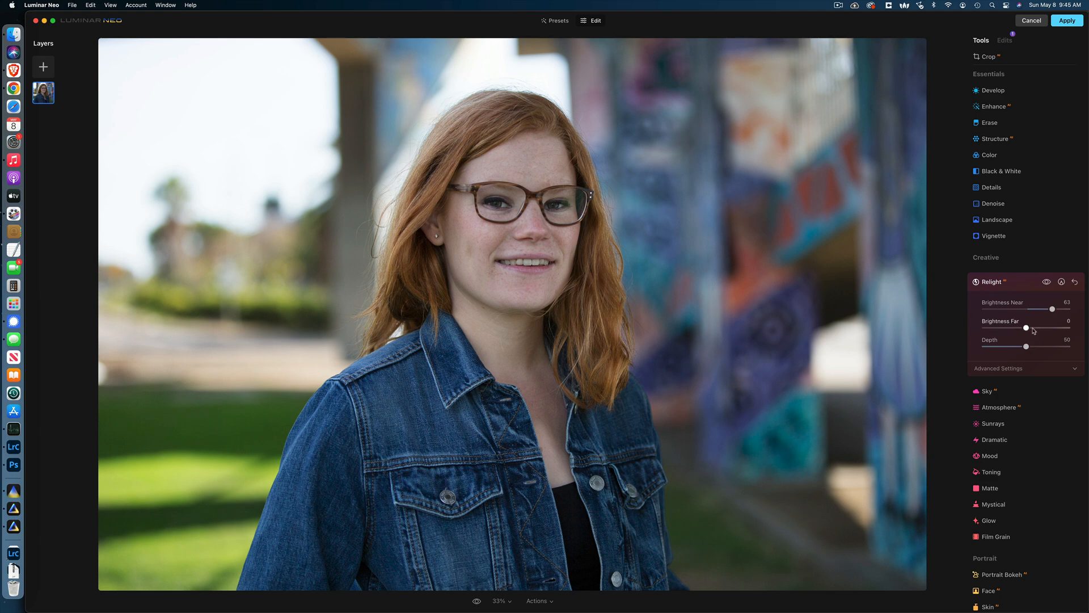
pyautogui.moveTo(1028, 331)
pyautogui.mouseDown()
pyautogui.moveTo(983, 335)
pyautogui.moveTo(1010, 333)
pyautogui.mouseUp()
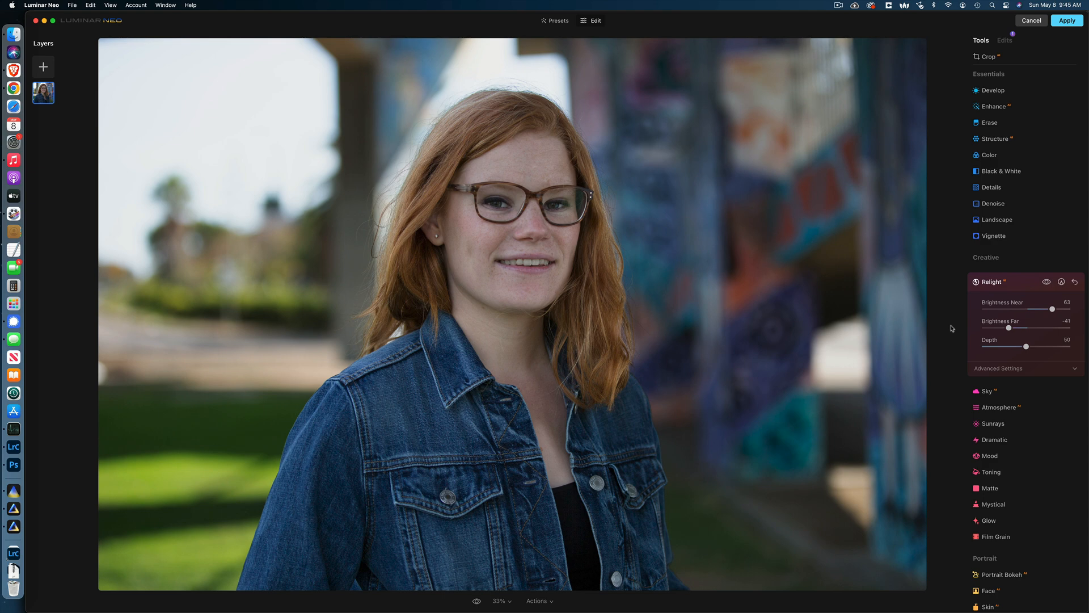
pyautogui.press('\\')
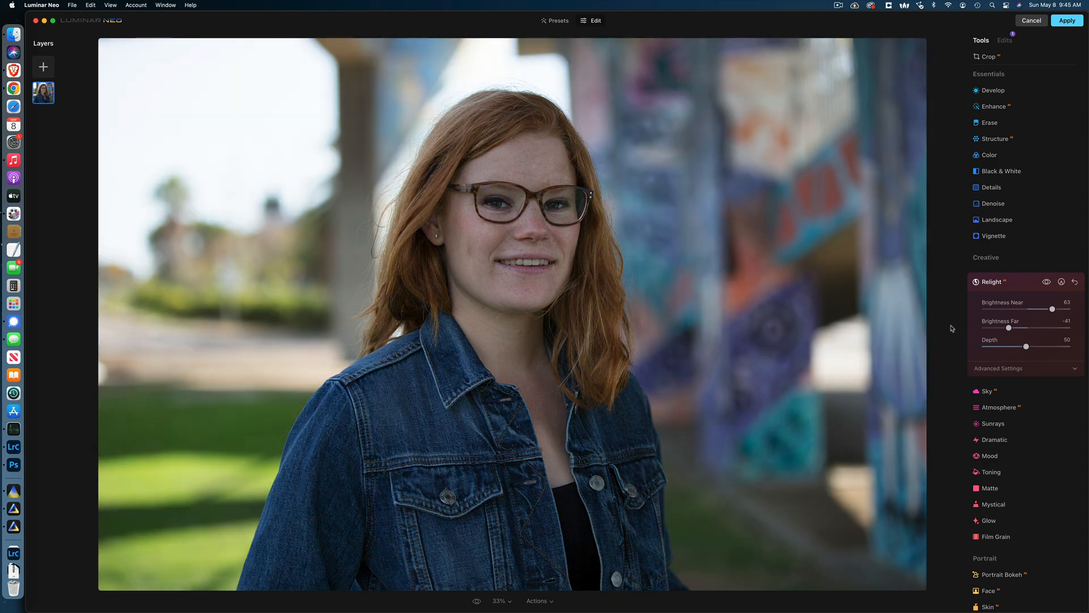
pyautogui.press('\\')
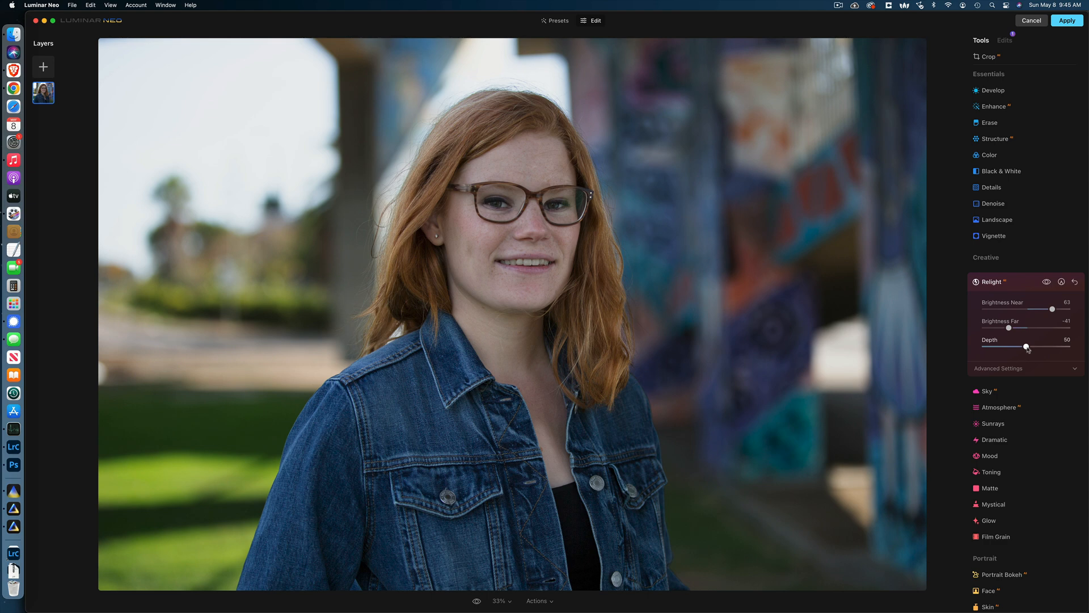
pyautogui.moveTo(1028, 349); pyautogui.dragTo(1002, 353)
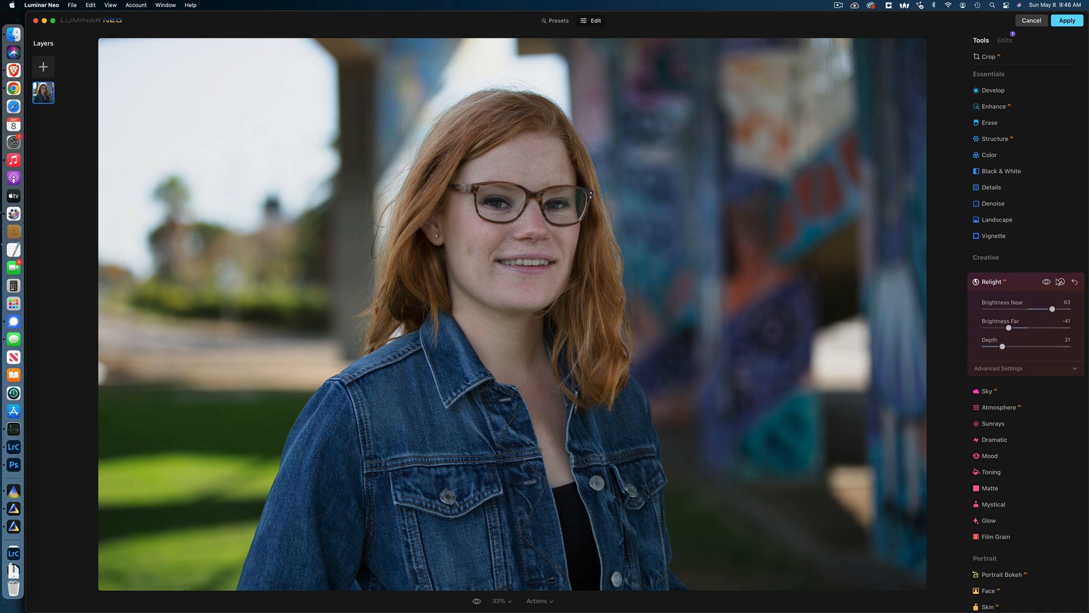
# Open Relight masking and erase the effect along the hair edge beside the mural, using brush Size 148 and Strength 36.
pyautogui.click(1061, 282)
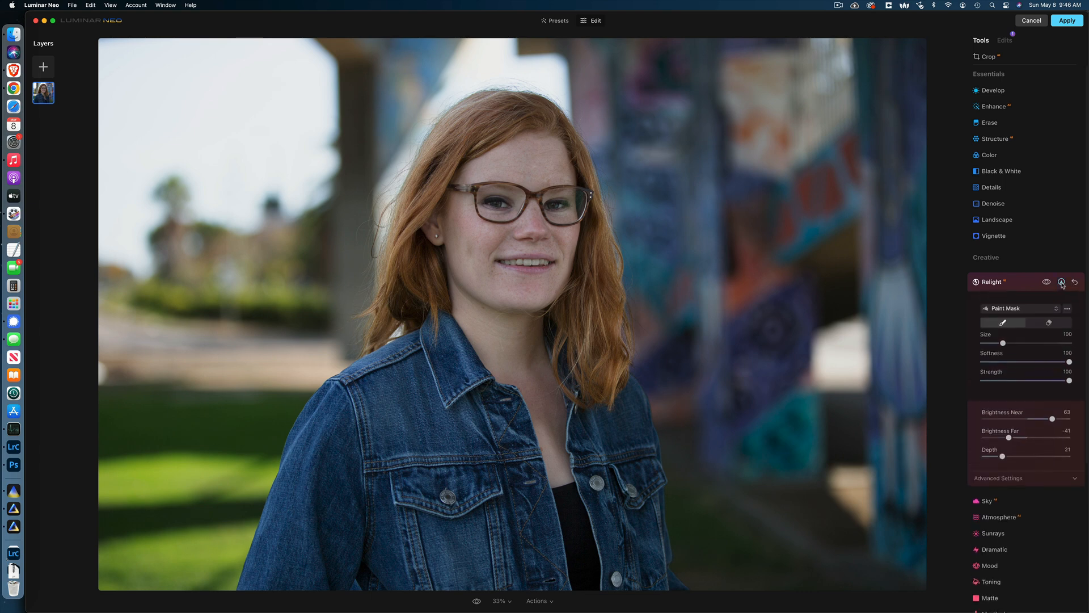
pyautogui.click(1049, 322)
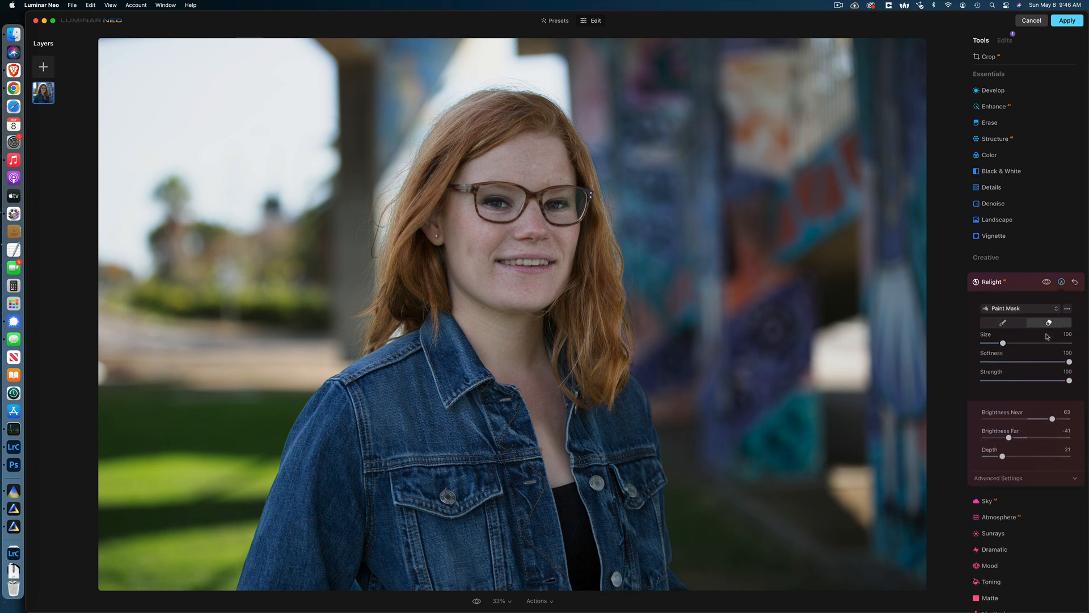
pyautogui.moveTo(1070, 380); pyautogui.dragTo(1009, 385)
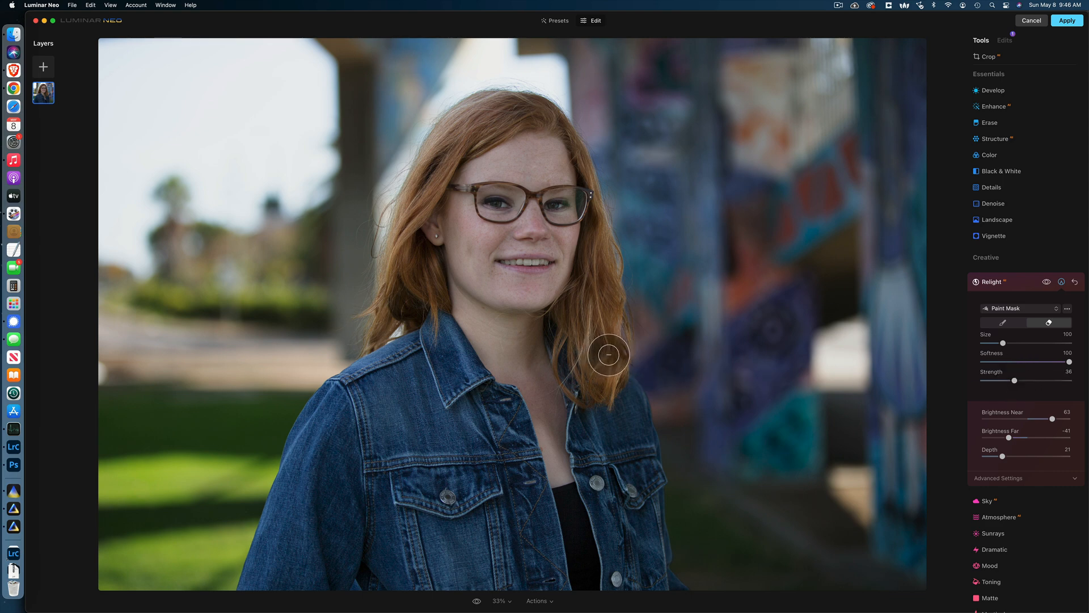
pyautogui.scroll(5, 610, 354)
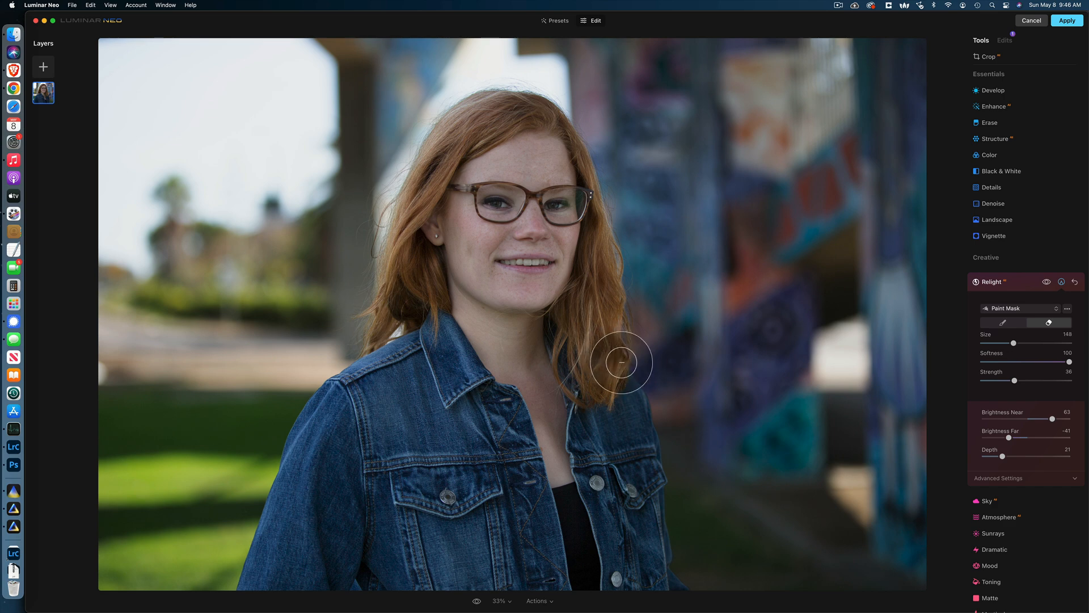
pyautogui.moveTo(626, 359)
pyautogui.mouseDown()
pyautogui.moveTo(630, 273)
pyautogui.moveTo(609, 205)
pyautogui.mouseUp()
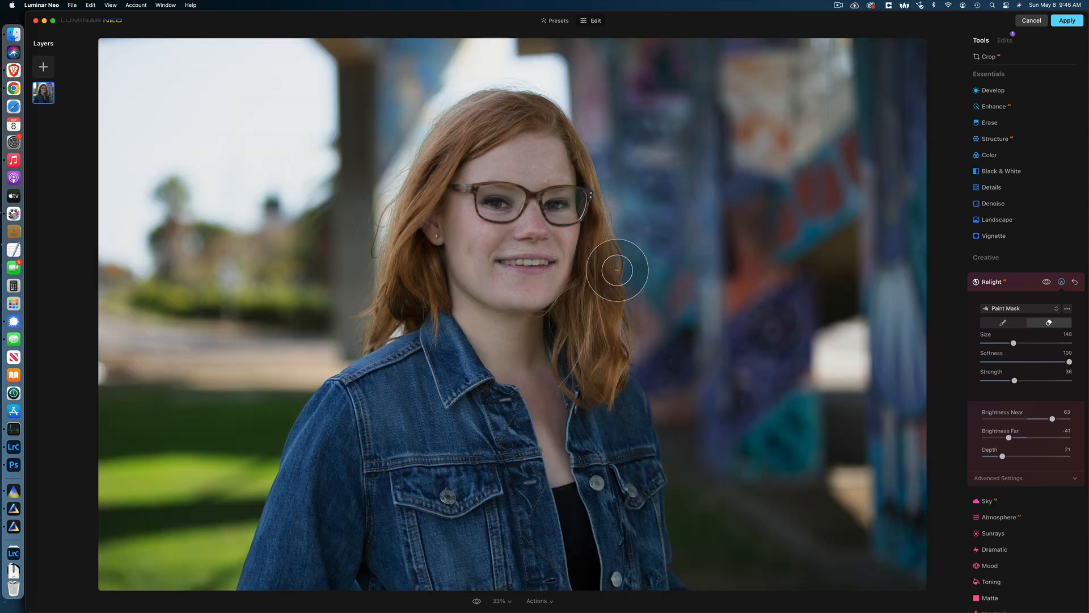
pyautogui.moveTo(590, 191)
pyautogui.mouseDown()
pyautogui.moveTo(652, 355)
pyautogui.moveTo(686, 399)
pyautogui.mouseUp()
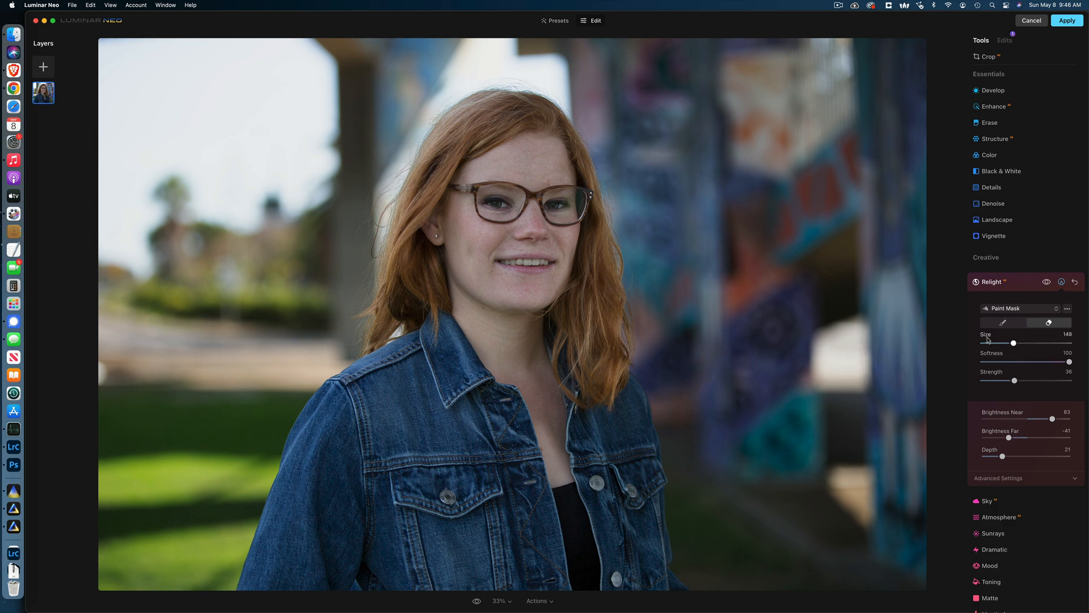
# Paint the Relight effect back into the background beside the hair with a Size 76 brush.
pyautogui.click(1003, 322)
pyautogui.press('[')
pyautogui.press('[')
pyautogui.press('[')
pyautogui.press('[')
pyautogui.press('[')
pyautogui.press('[')
pyautogui.press('[')
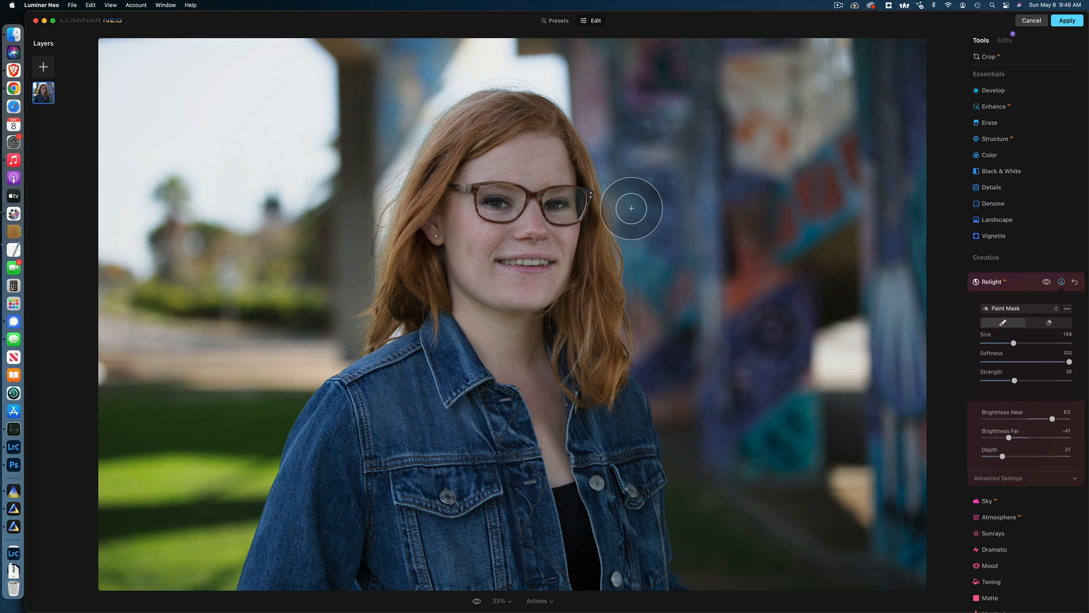
pyautogui.moveTo(622, 212)
pyautogui.mouseDown()
pyautogui.moveTo(633, 221)
pyautogui.moveTo(615, 189)
pyautogui.moveTo(645, 226)
pyautogui.moveTo(632, 240)
pyautogui.moveTo(619, 216)
pyautogui.mouseUp()
pyautogui.moveTo(639, 255)
pyautogui.mouseDown()
pyautogui.moveTo(635, 246)
pyautogui.moveTo(639, 282)
pyautogui.mouseUp()
pyautogui.moveTo(691, 311); pyautogui.dragTo(703, 325)
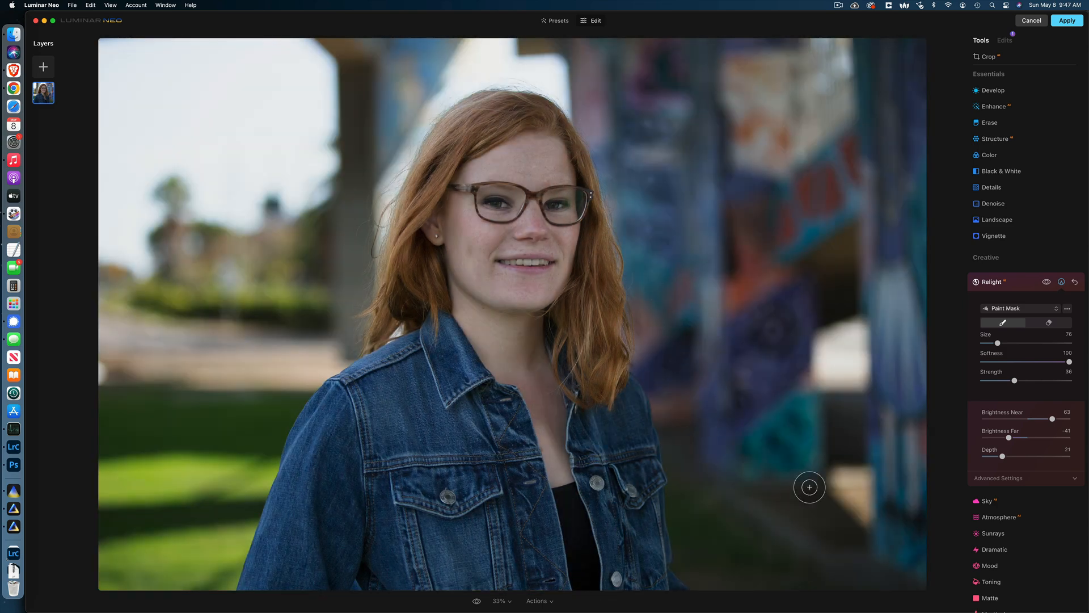
# Erase the Relight effect over the denim jacket with a Size 124 brush.
pyautogui.click(1050, 322)
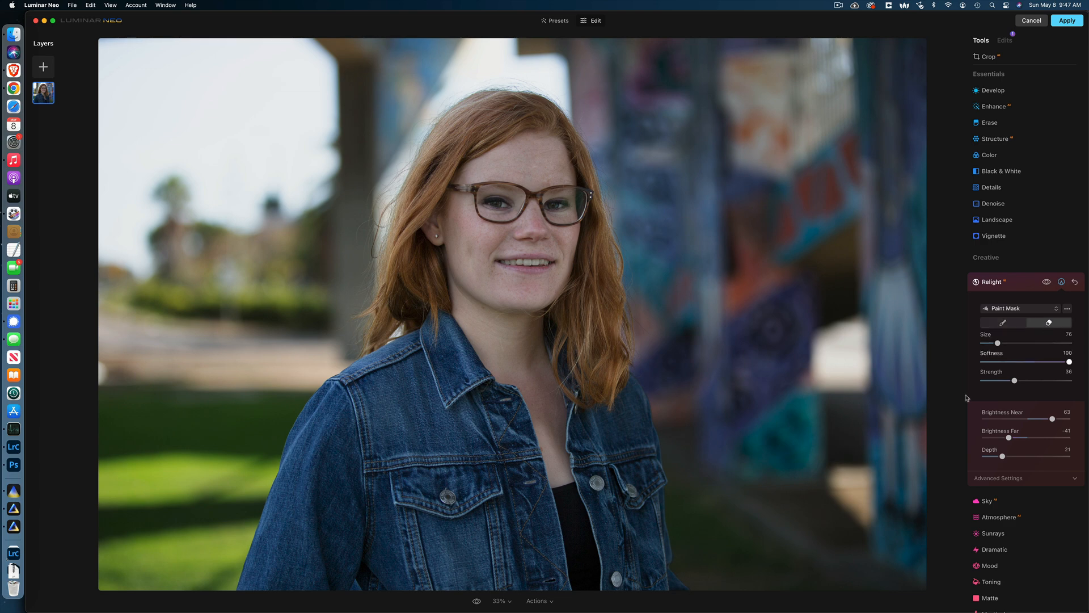
pyautogui.press(']')
pyautogui.click(642, 535)
pyautogui.moveTo(652, 576)
pyautogui.mouseDown()
pyautogui.moveTo(635, 433)
pyautogui.moveTo(621, 572)
pyautogui.moveTo(598, 586)
pyautogui.moveTo(365, 552)
pyautogui.moveTo(275, 552)
pyautogui.moveTo(335, 586)
pyautogui.moveTo(384, 479)
pyautogui.moveTo(499, 486)
pyautogui.moveTo(513, 431)
pyautogui.mouseUp()
pyautogui.moveTo(396, 397)
pyautogui.mouseDown()
pyautogui.moveTo(548, 514)
pyautogui.moveTo(573, 478)
pyautogui.mouseUp()
pyautogui.moveTo(613, 553)
pyautogui.mouseDown()
pyautogui.moveTo(639, 497)
pyautogui.moveTo(663, 511)
pyautogui.moveTo(671, 595)
pyautogui.mouseUp()
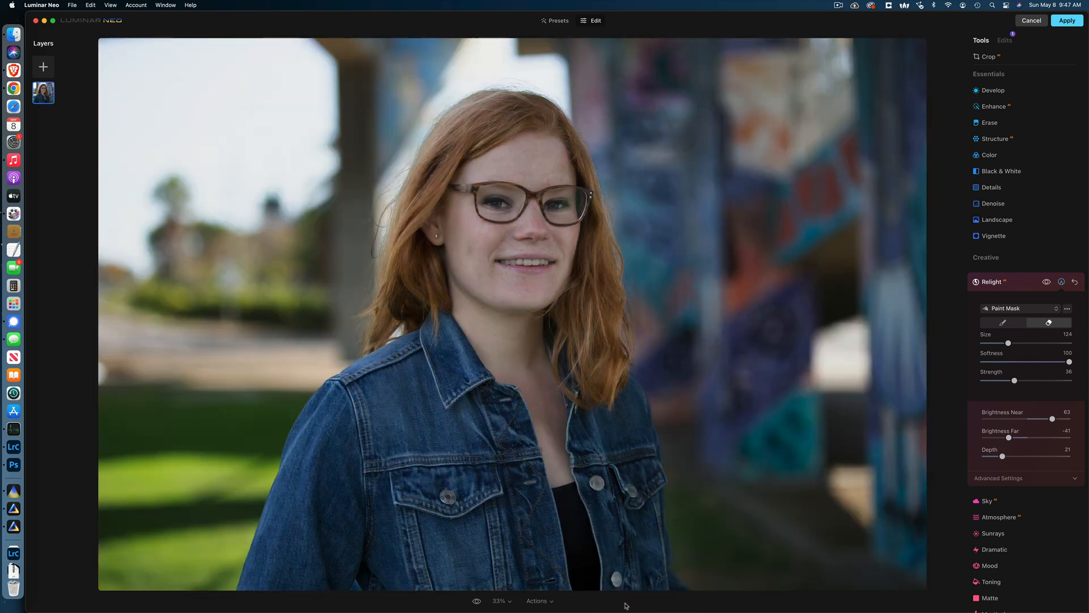
# Compare the masked relit portrait with the original and close the Relight settings.
pyautogui.press('x')
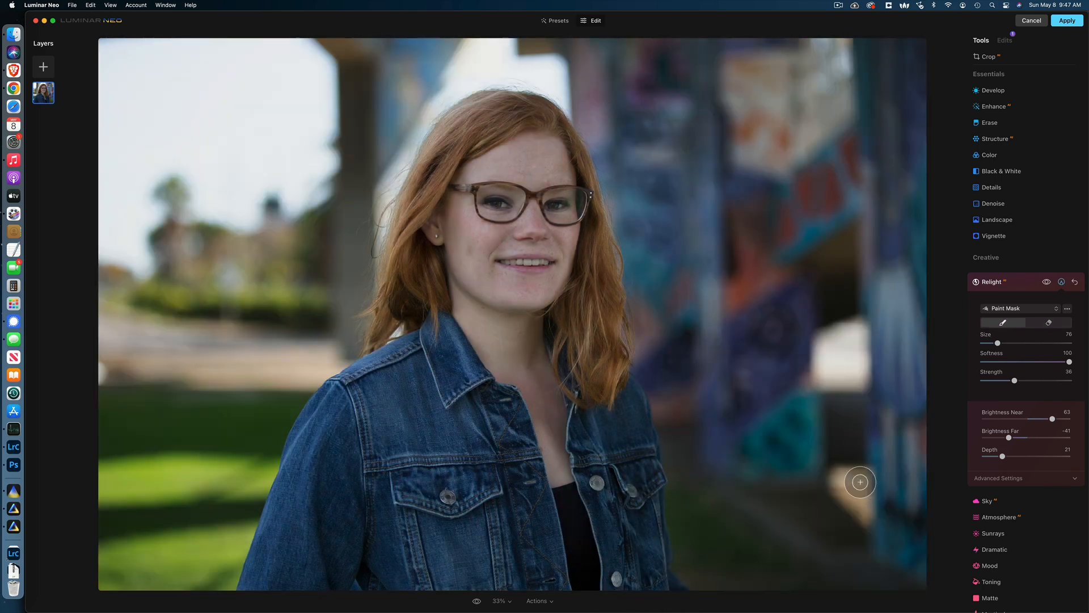
pyautogui.press('\\')
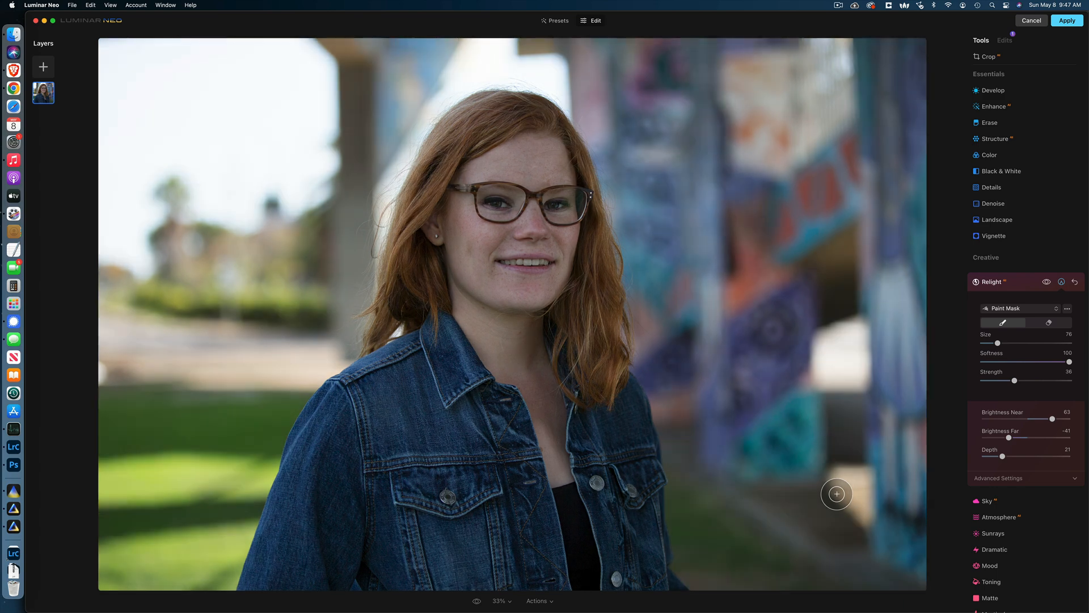
pyautogui.press('\\')
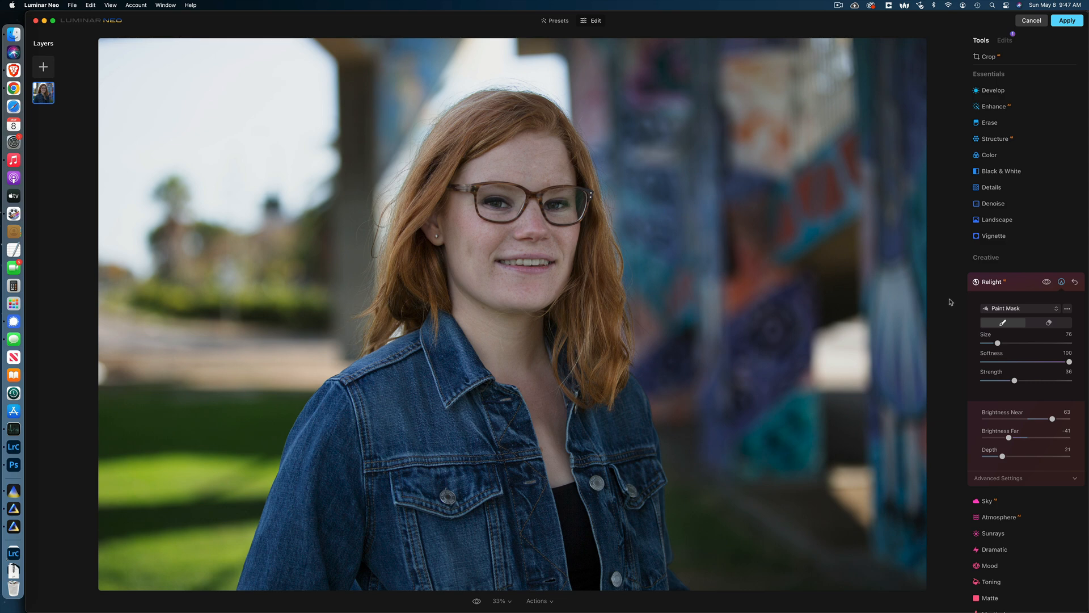
pyautogui.click(1032, 284)
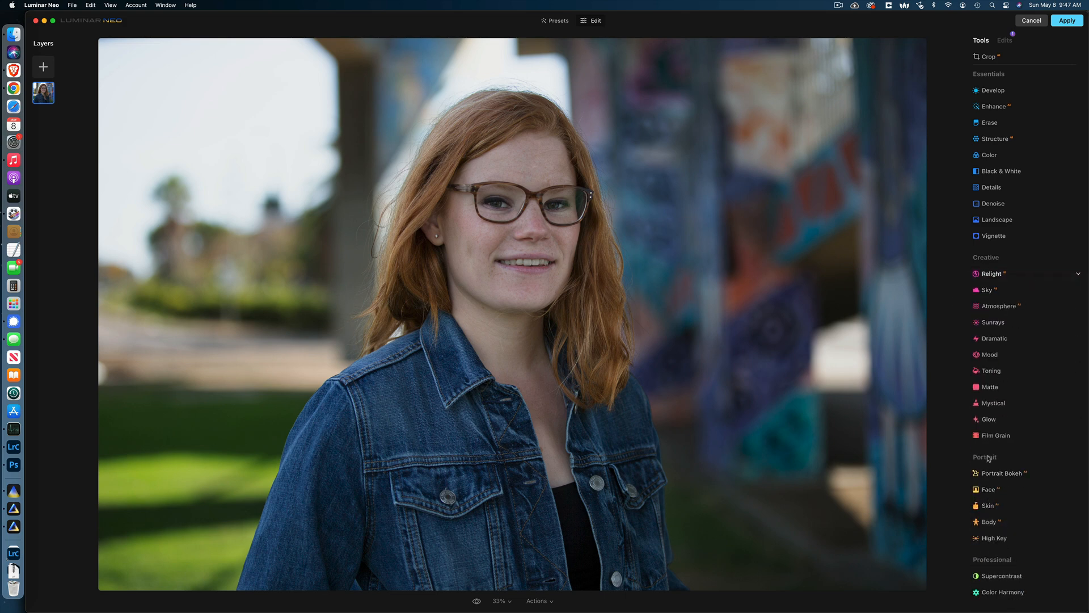
# Glance at the Portrait Bokeh settings and set Face Light to 26 in the Face tool.
pyautogui.click(995, 474)
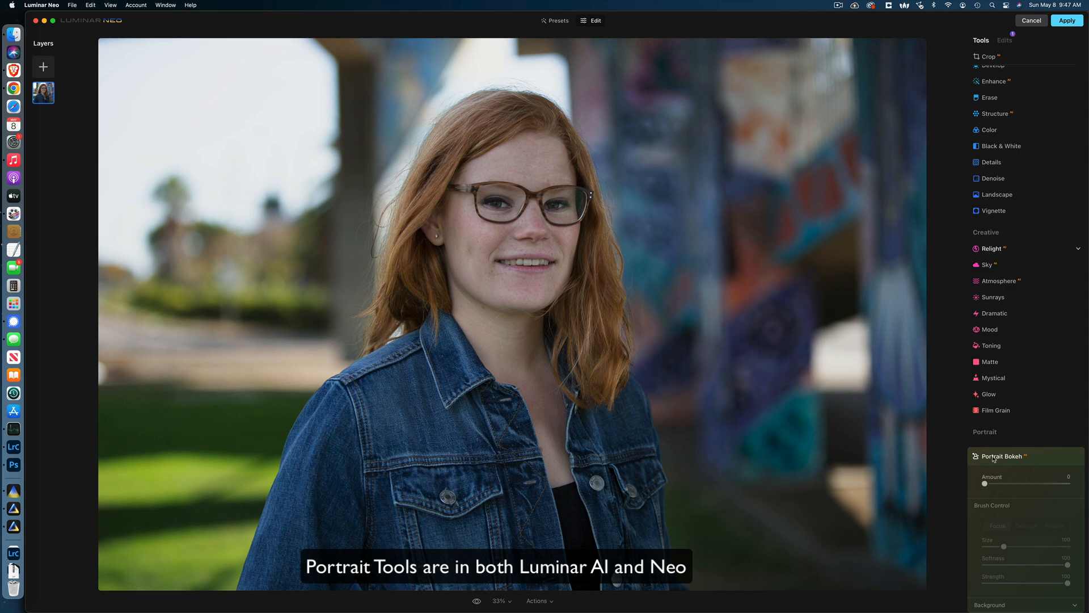
pyautogui.click(994, 458)
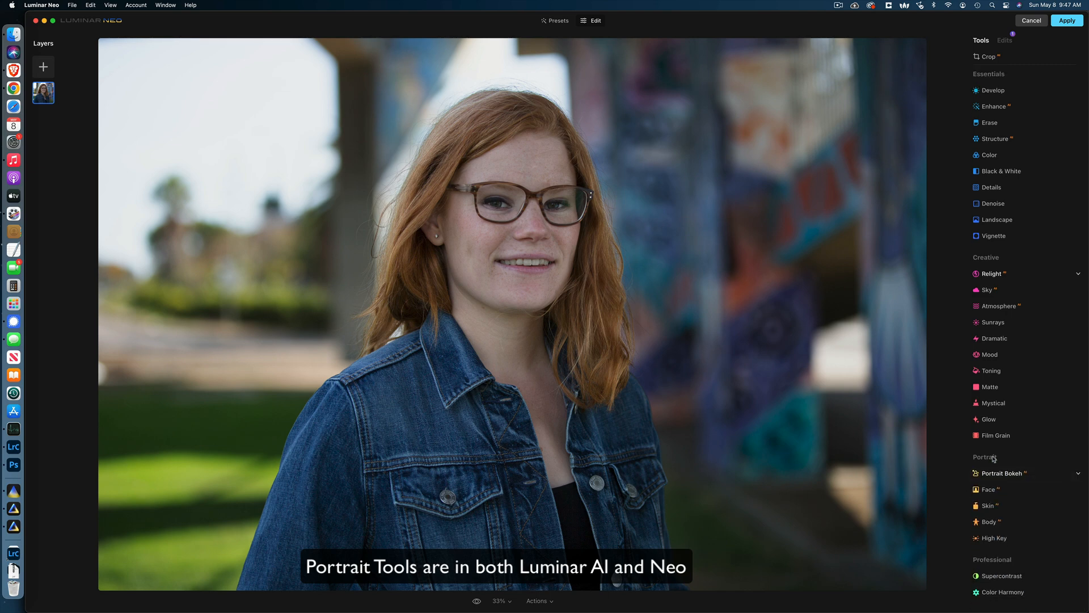
pyautogui.click(991, 491)
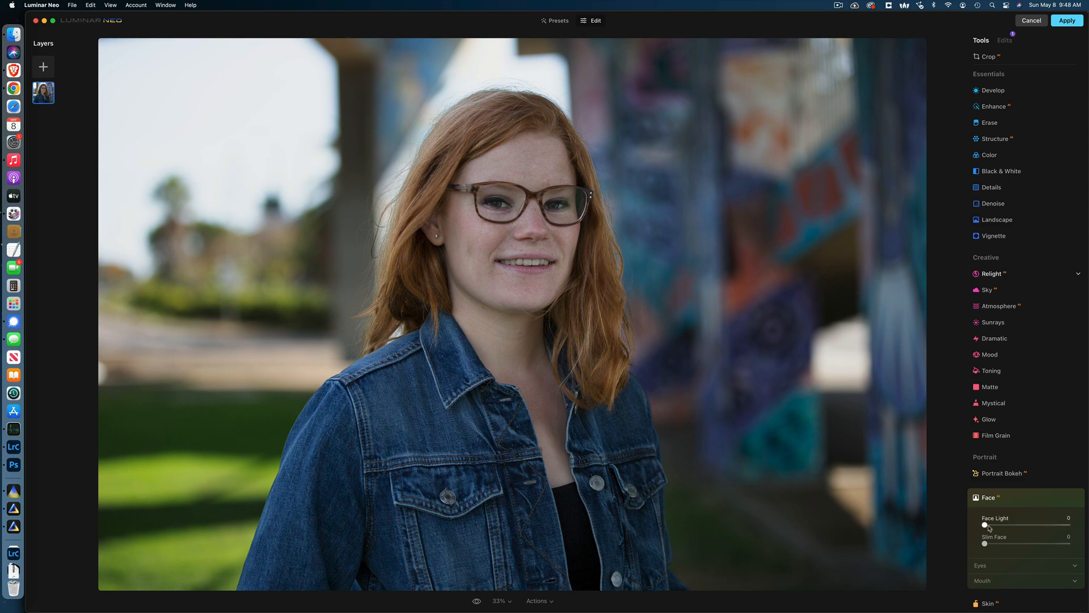
pyautogui.moveTo(986, 529); pyautogui.dragTo(1009, 536)
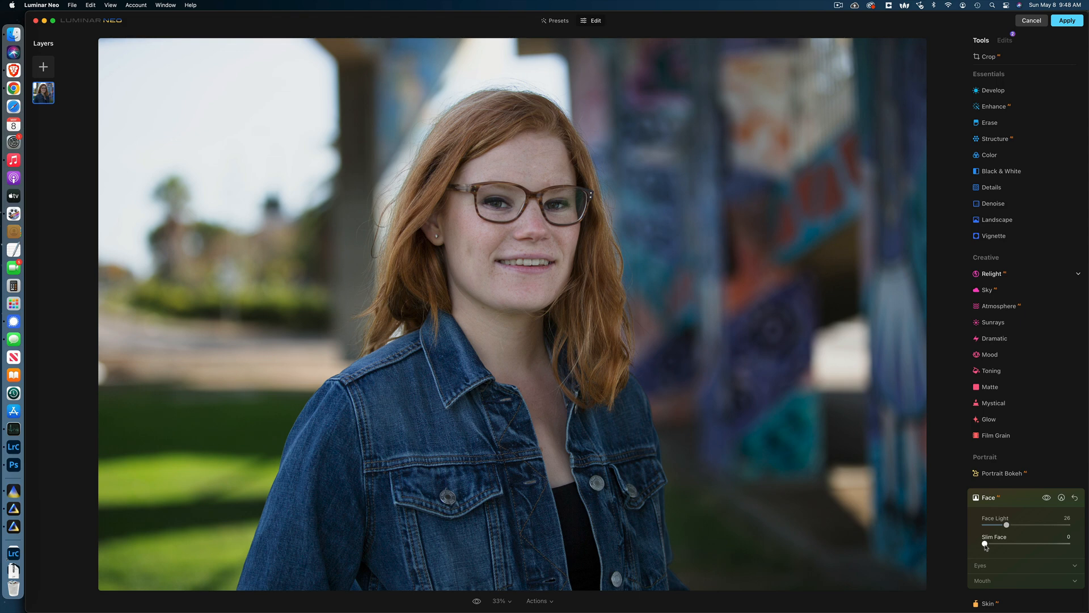
# Try Slim Face at 52 and 72 on the portrait and reset it to 0.
pyautogui.moveTo(985, 545); pyautogui.dragTo(1033, 549)
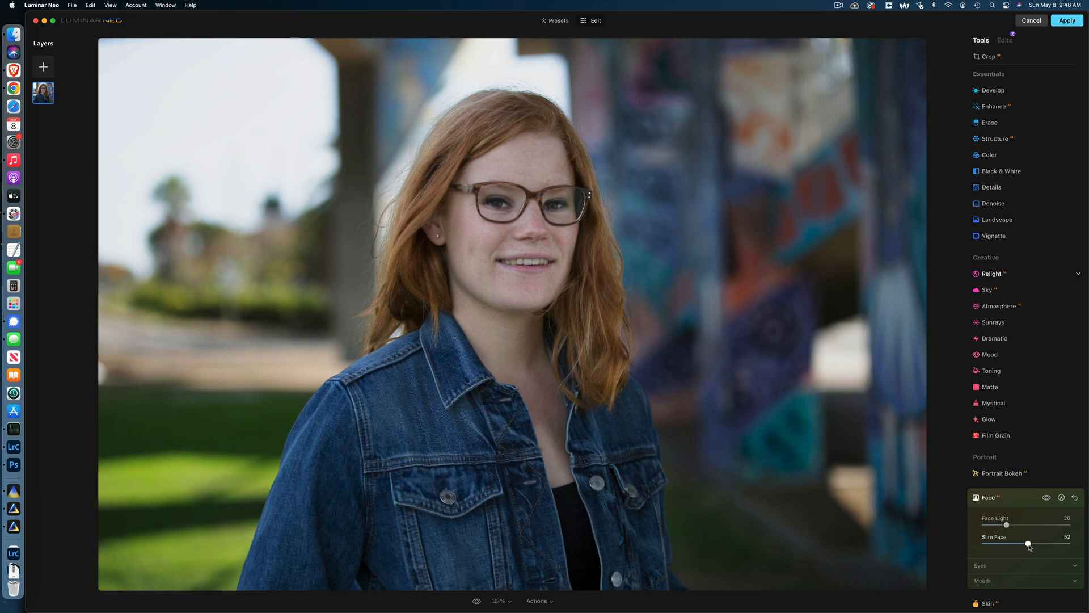
pyautogui.moveTo(1030, 548); pyautogui.dragTo(1047, 549)
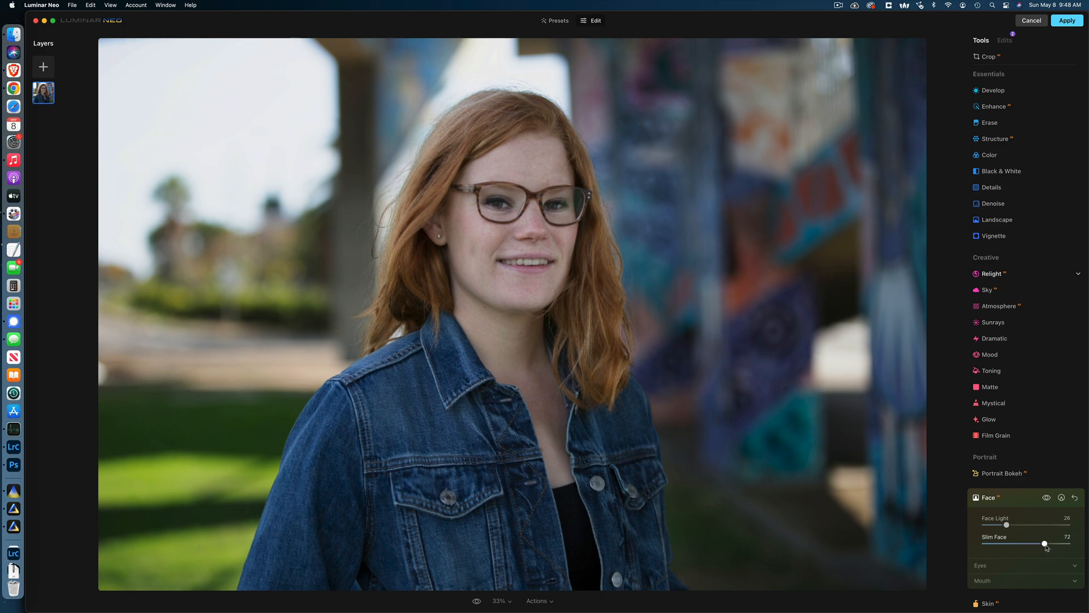
pyautogui.moveTo(1045, 544); pyautogui.dragTo(944, 549)
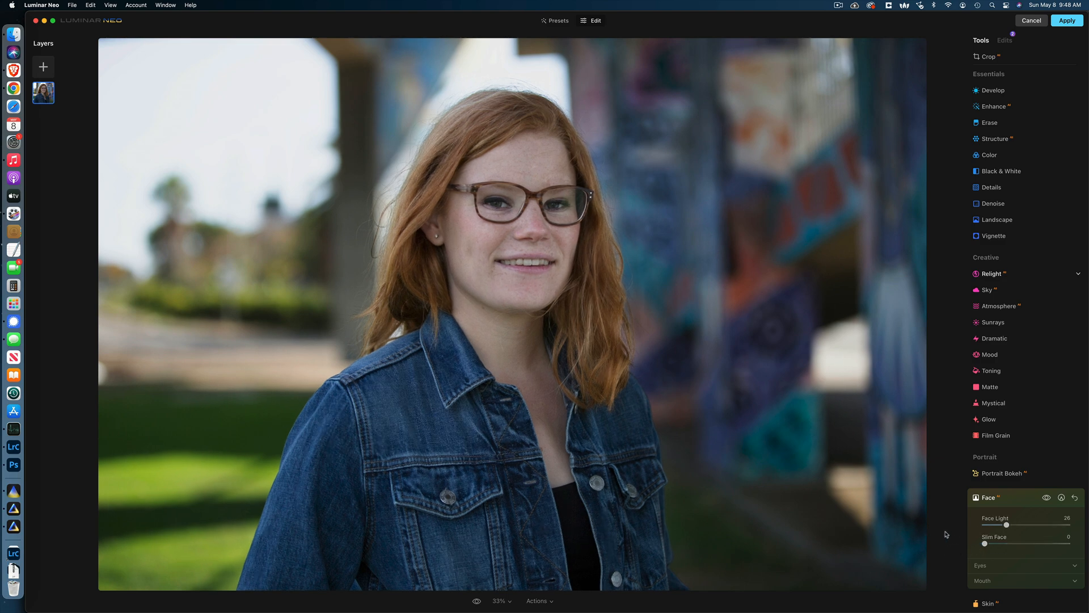
# Set the eyes' Iris Flare to 24, Eye Whitening to 14 and Eye Enhancer to 49, and compare with the Face effect off.
pyautogui.click(1044, 568)
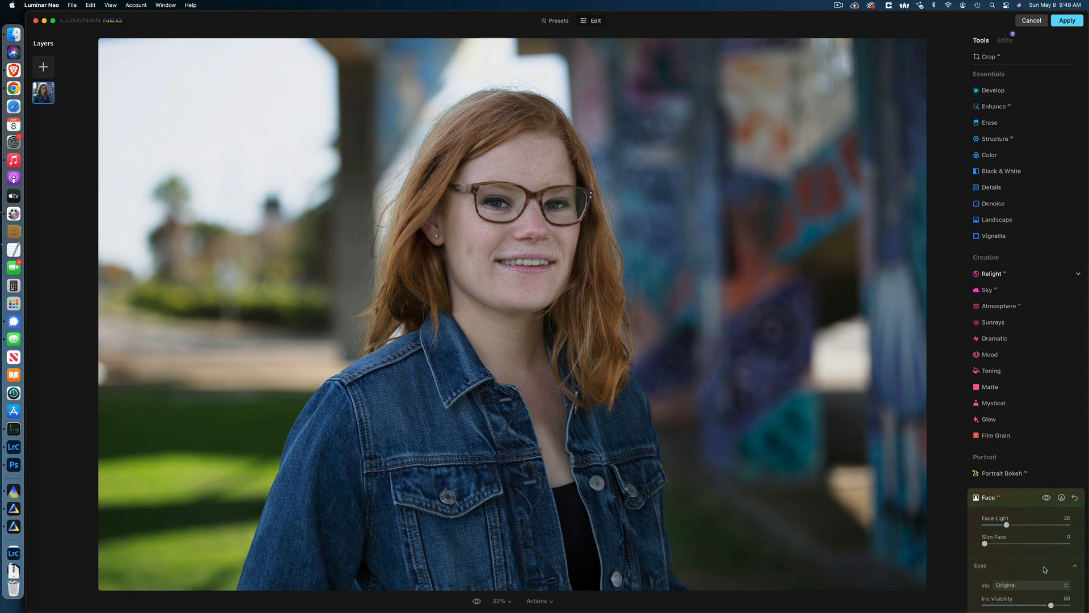
pyautogui.scroll(-5, 1045, 569)
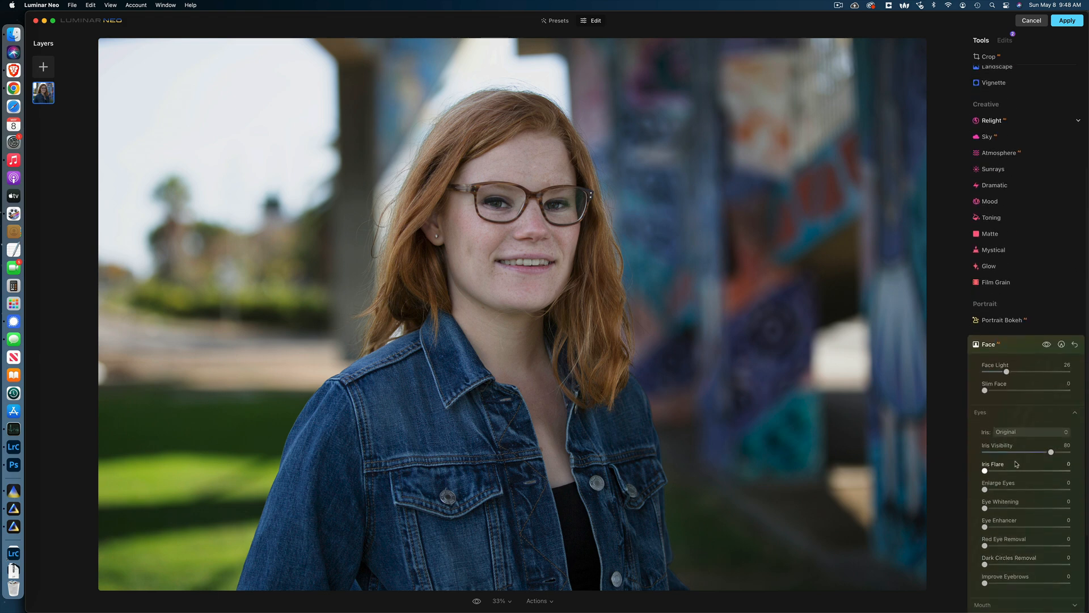
pyautogui.moveTo(986, 471); pyautogui.dragTo(1009, 474)
pyautogui.moveTo(987, 510); pyautogui.dragTo(998, 510)
pyautogui.moveTo(986, 529); pyautogui.dragTo(1031, 529)
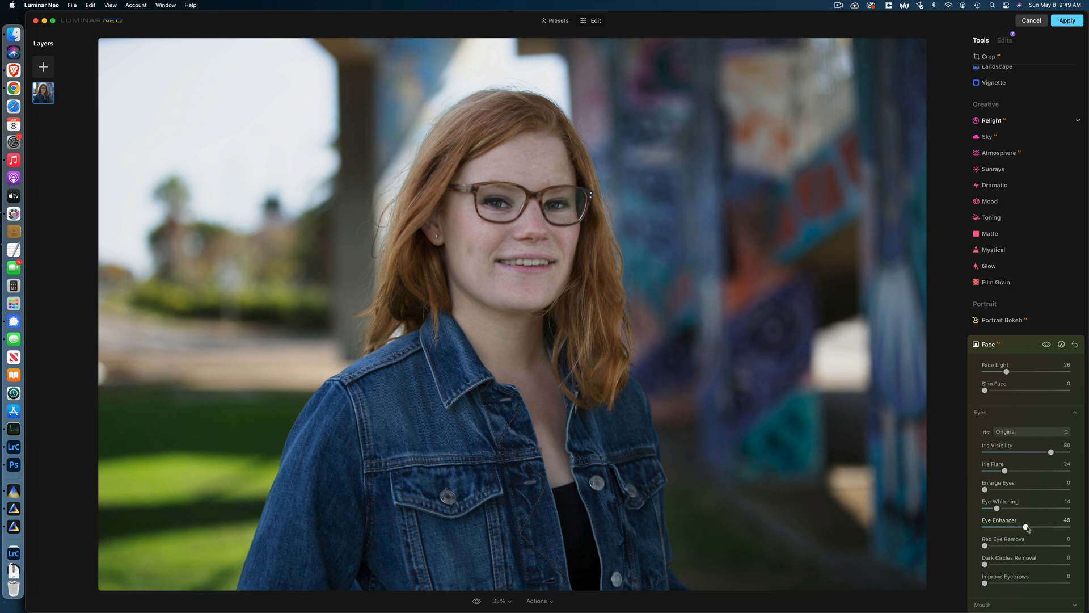
pyautogui.click(1047, 345)
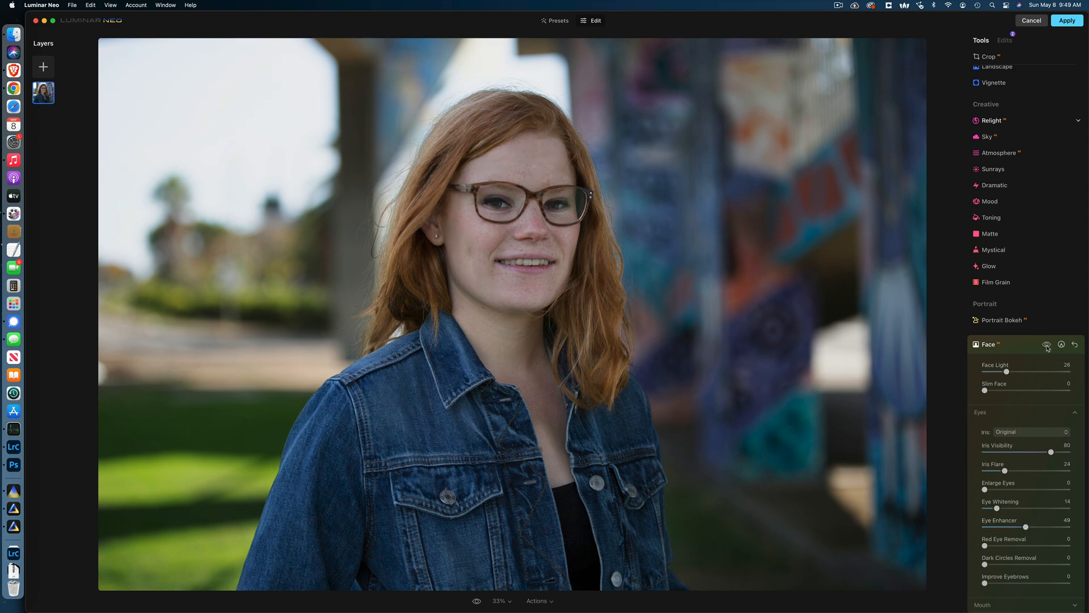
pyautogui.click(1047, 345)
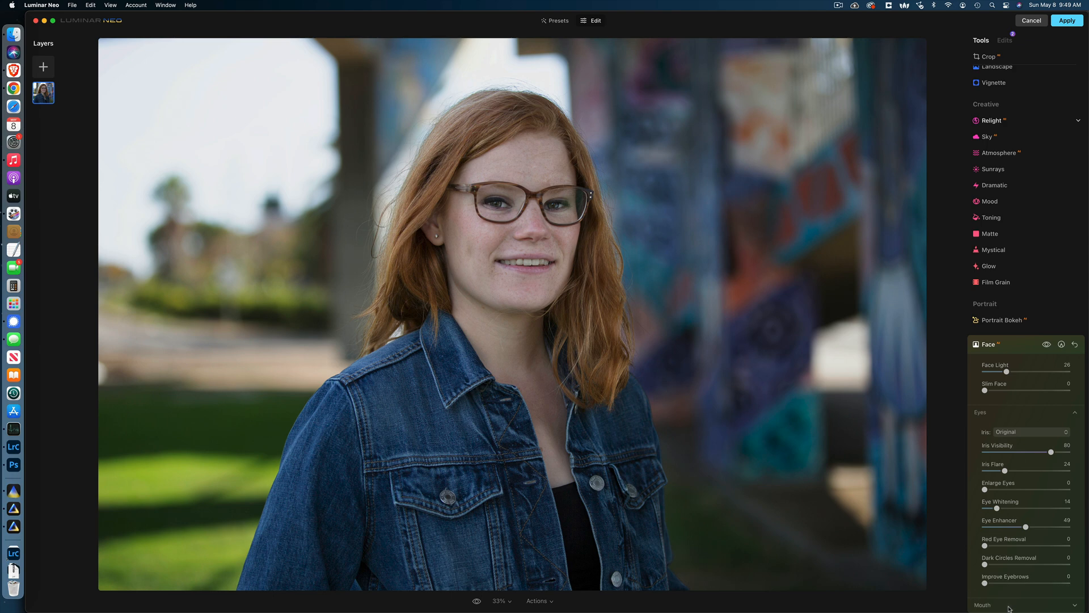
# Set the mouth's Lips Saturation to 35 and Teeth Whitening to 45.
pyautogui.scroll(-3, 1009, 608)
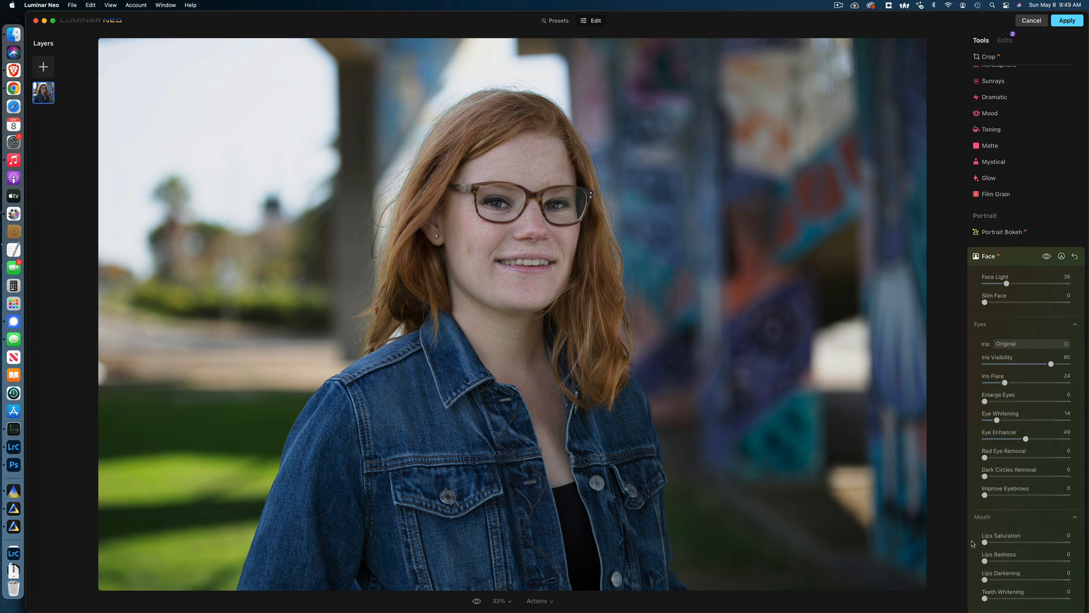
pyautogui.moveTo(987, 543)
pyautogui.mouseDown()
pyautogui.moveTo(1051, 544)
pyautogui.moveTo(1018, 551)
pyautogui.moveTo(1070, 562)
pyautogui.moveTo(985, 562)
pyautogui.mouseUp()
pyautogui.moveTo(985, 579); pyautogui.dragTo(1023, 601)
pyautogui.scroll(-2, 1016, 520)
pyautogui.scroll(-1, 1014, 517)
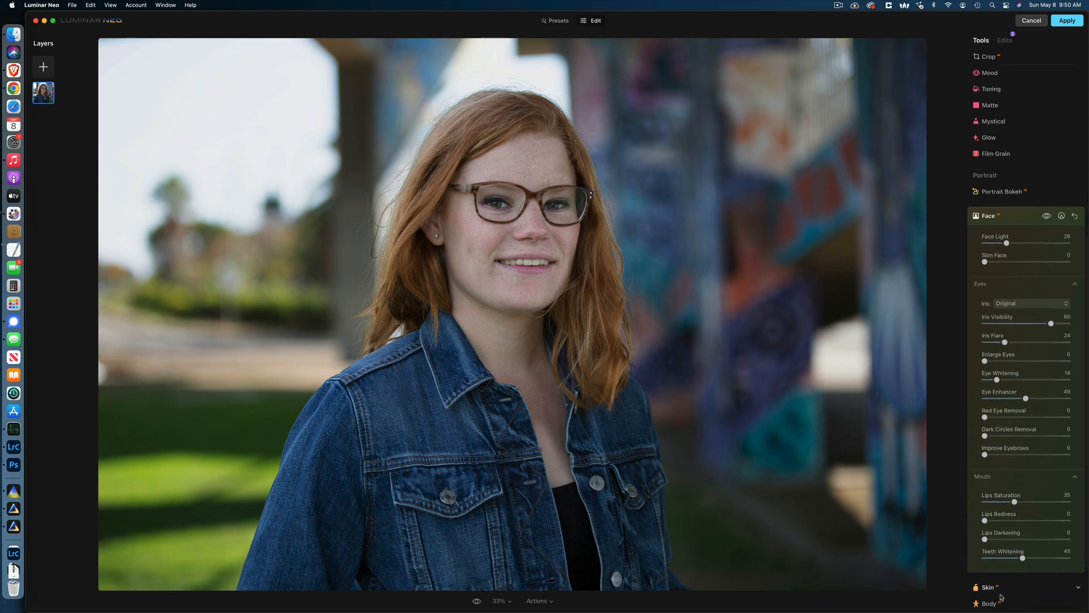
# Smooth the portrait's skin with a moderate Skin Amount and test Skin Defects Removal on and off.
pyautogui.click(999, 591)
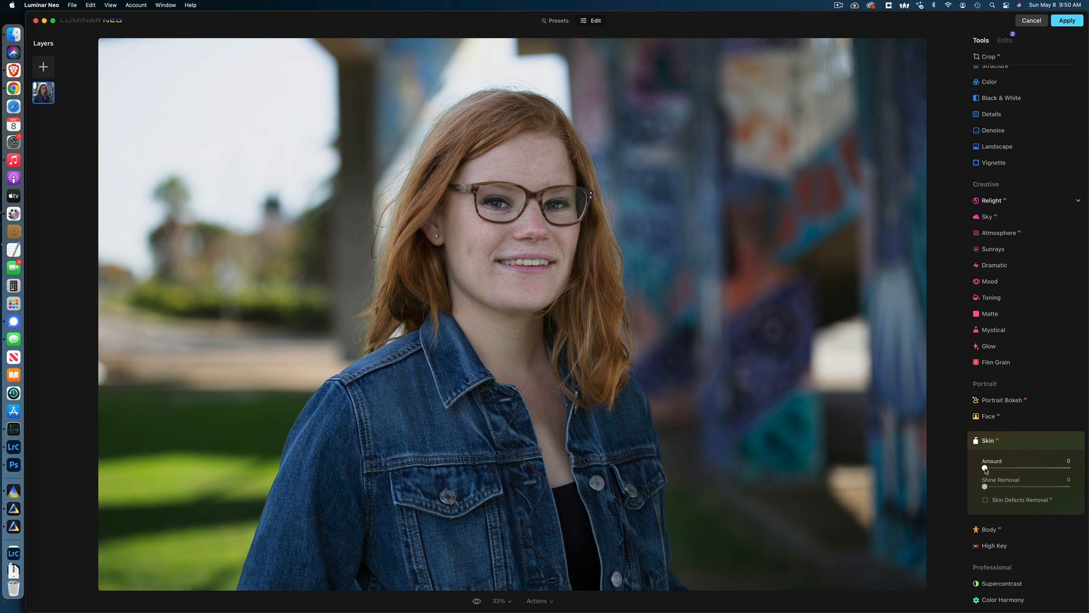
pyautogui.moveTo(985, 469); pyautogui.dragTo(1067, 473)
pyautogui.moveTo(1065, 473); pyautogui.dragTo(1024, 475)
pyautogui.click(987, 500)
pyautogui.click(986, 502)
pyautogui.click(991, 529)
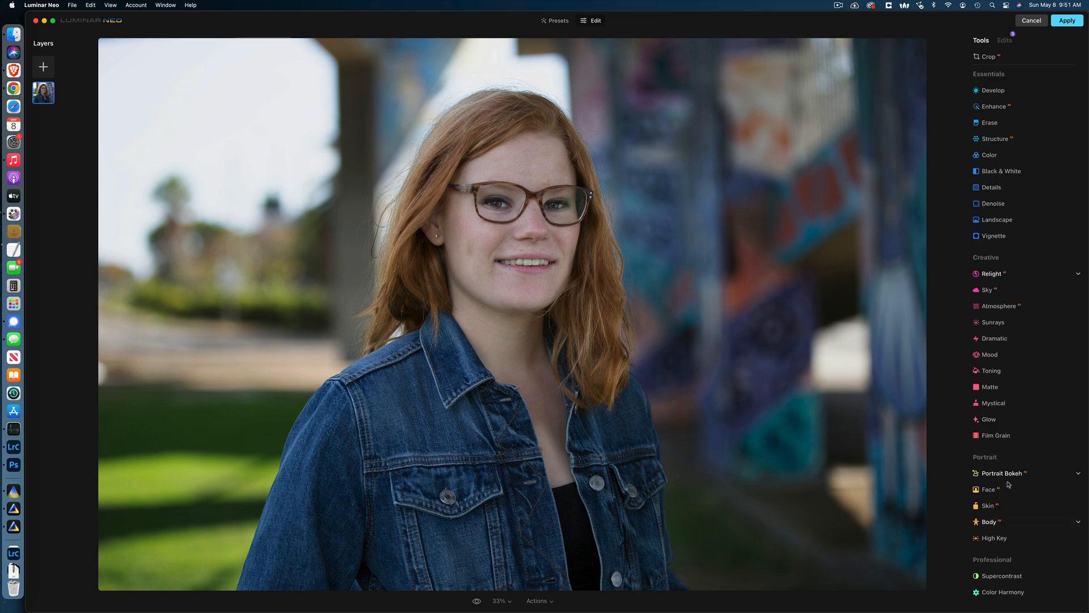
# Try the High Key effect on the portrait at Amounts of 68, 80 and 65, and reset it to 0.
pyautogui.click(999, 544)
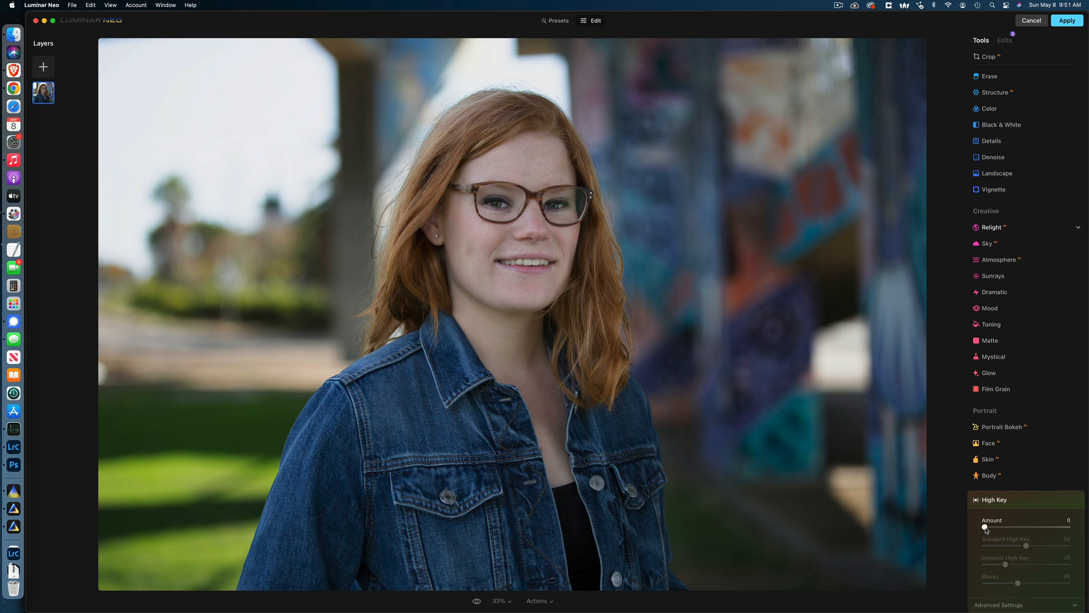
pyautogui.moveTo(986, 530); pyautogui.dragTo(1049, 529)
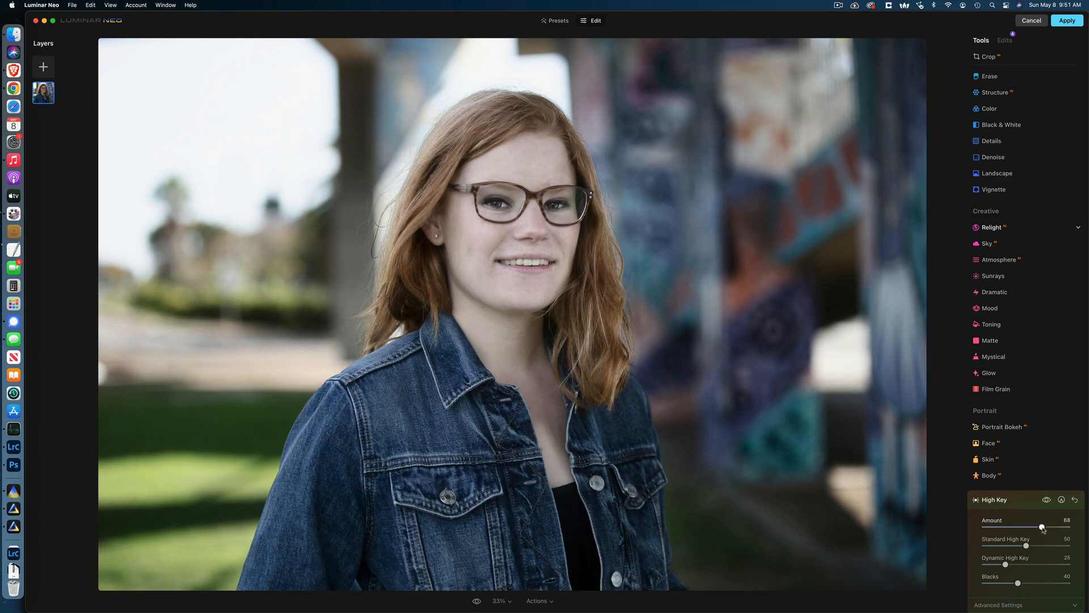
pyautogui.moveTo(1043, 529); pyautogui.dragTo(1053, 529)
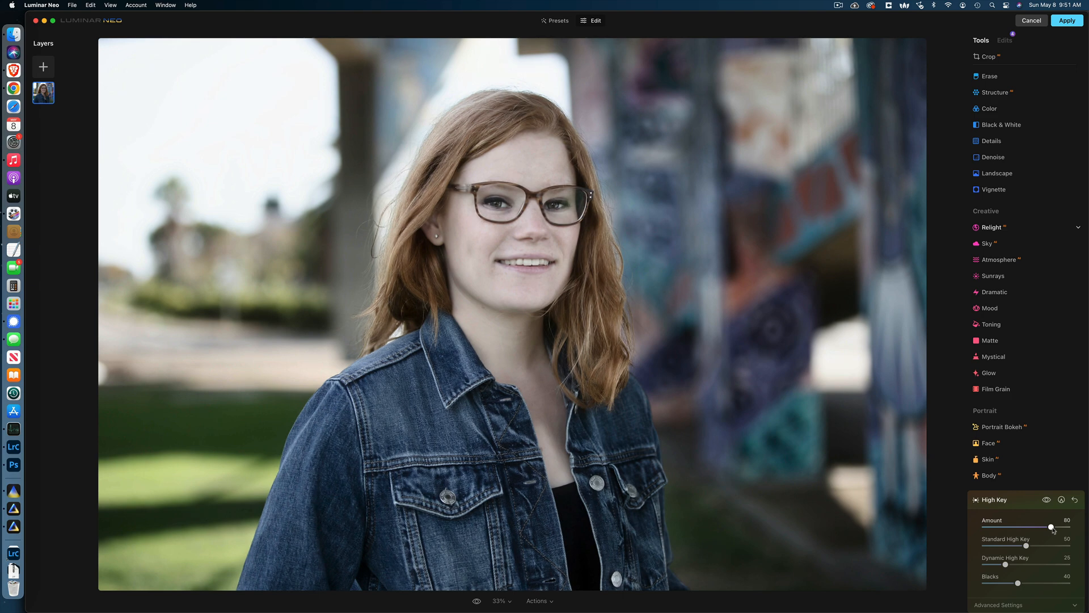
pyautogui.moveTo(1053, 529); pyautogui.dragTo(1041, 533)
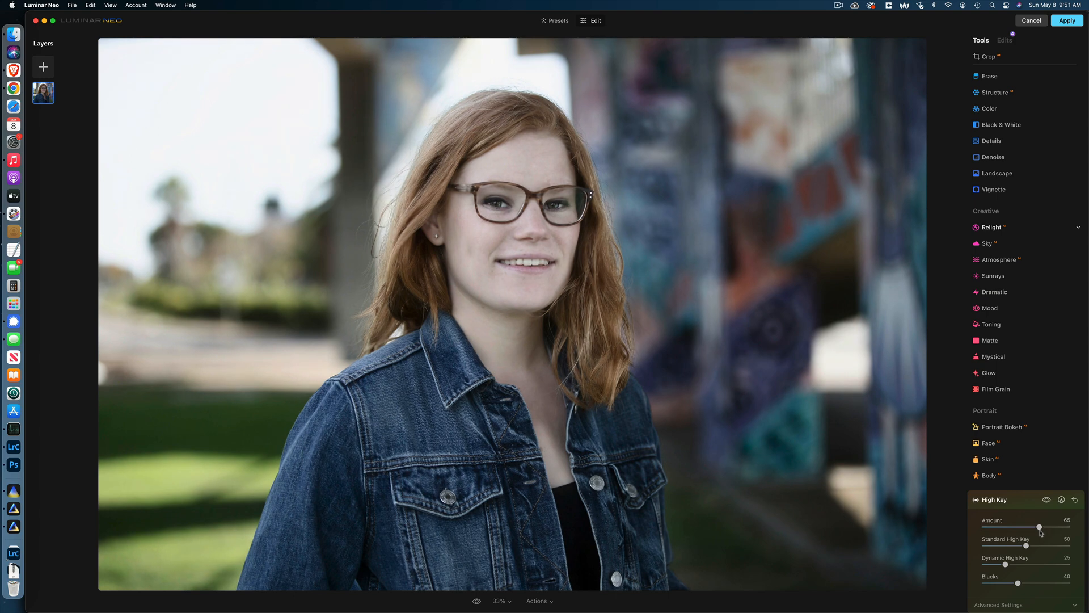
pyautogui.moveTo(1040, 529); pyautogui.dragTo(984, 527)
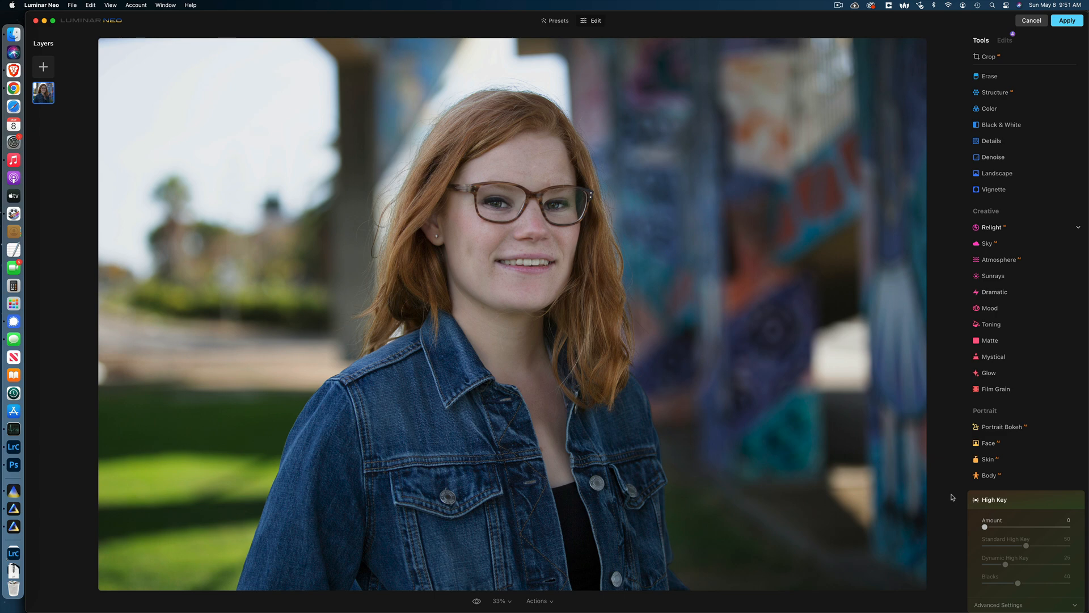
# Compare the retouched portrait with its original version.
pyautogui.press('\\')
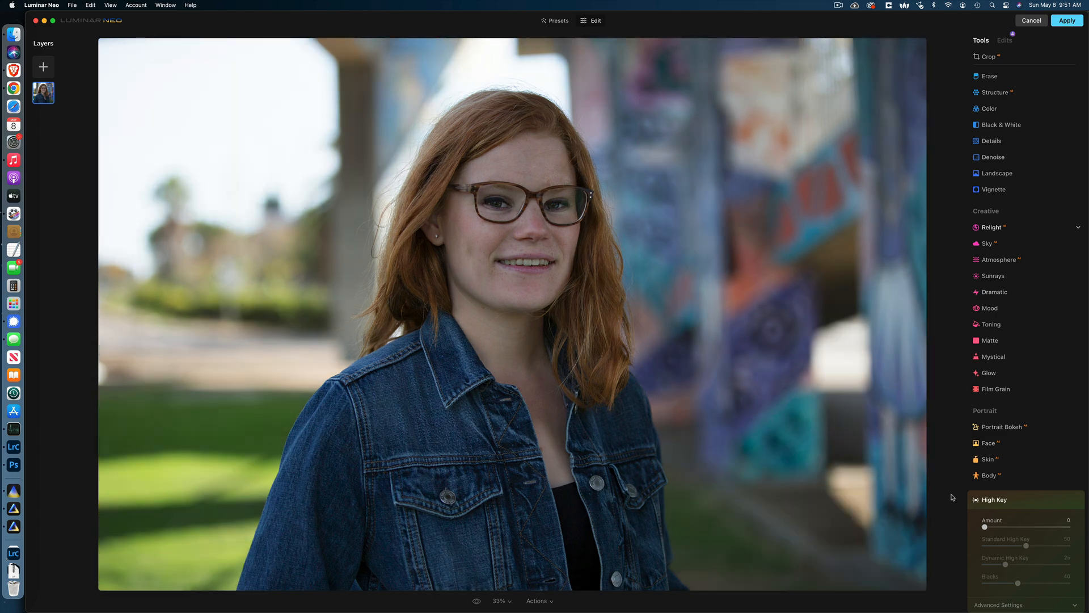
pyautogui.press('\\')
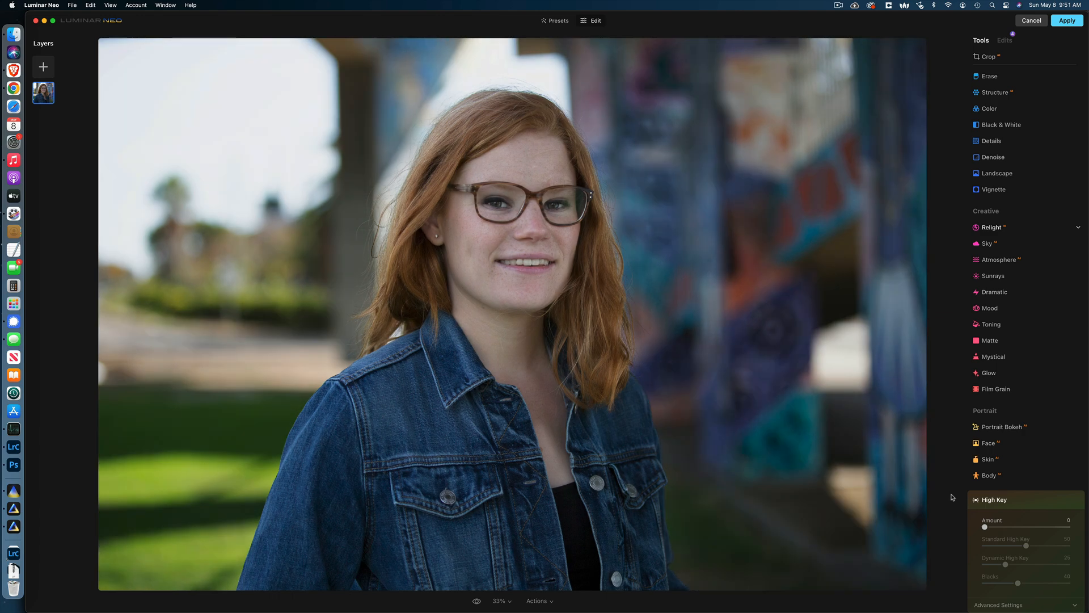
# Add an orange overlay from the Sparklers collection as a layer over the portrait, flip it horizontally and set its opacity to 49.
pyautogui.click(44, 68)
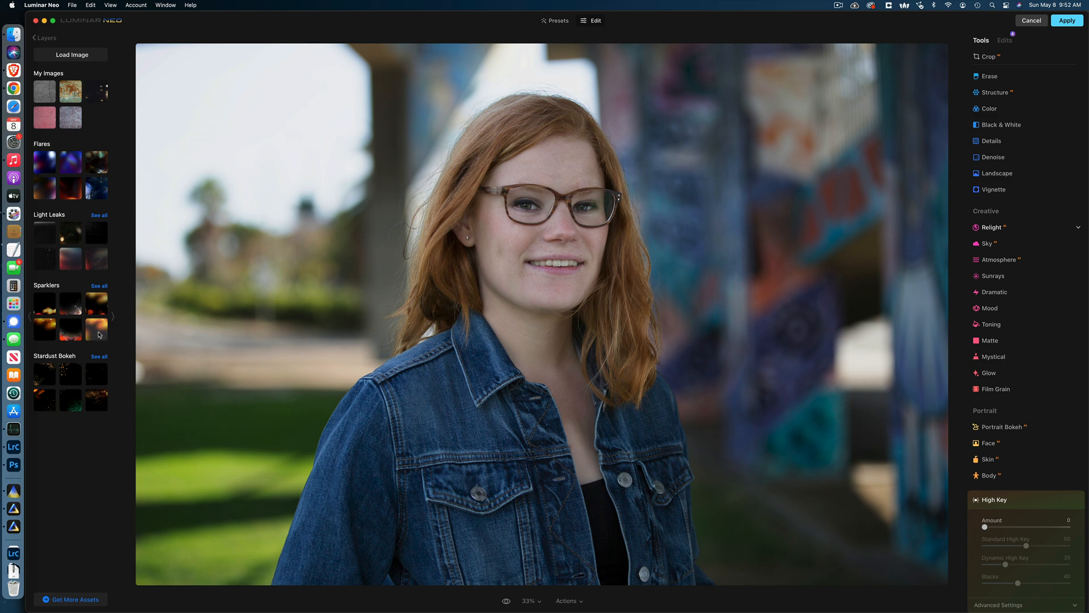
pyautogui.click(99, 335)
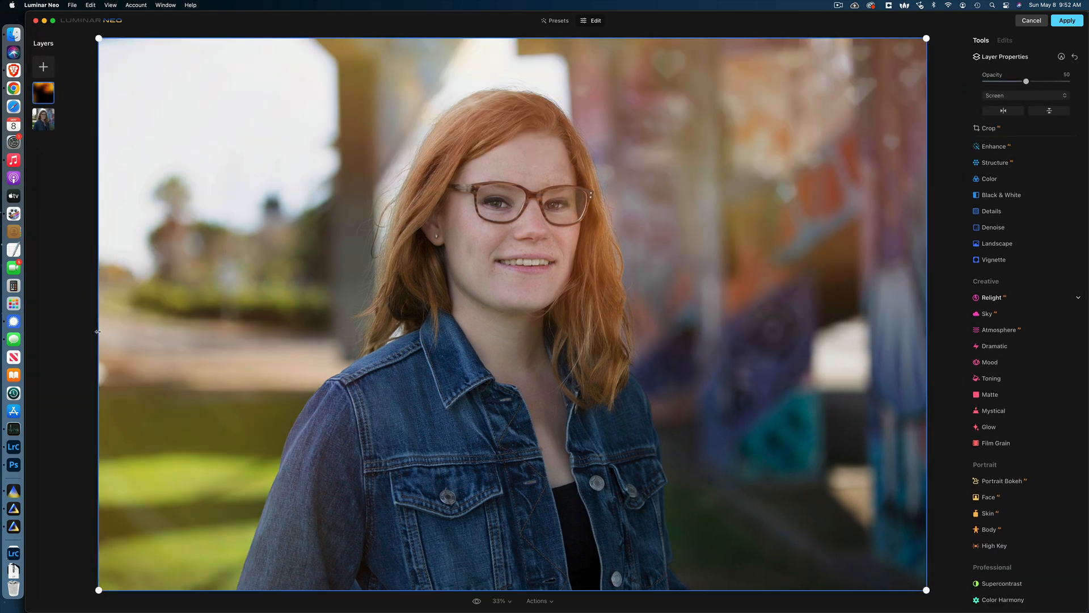
pyautogui.click(1006, 113)
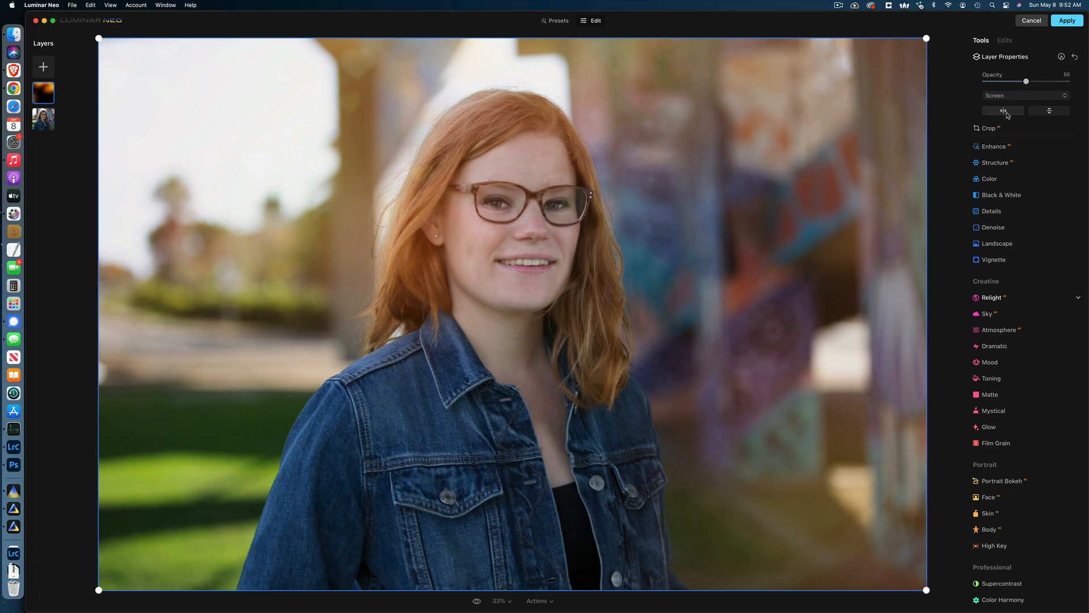
pyautogui.click(1008, 115)
pyautogui.click(1007, 115)
pyautogui.moveTo(1024, 82)
pyautogui.mouseDown()
pyautogui.moveTo(1061, 83)
pyautogui.moveTo(1003, 83)
pyautogui.moveTo(1029, 84)
pyautogui.mouseUp()
# Erase the overlay from the woman's face in its paint mask with a size 172 brush at Strength 32.
pyautogui.click(1062, 57)
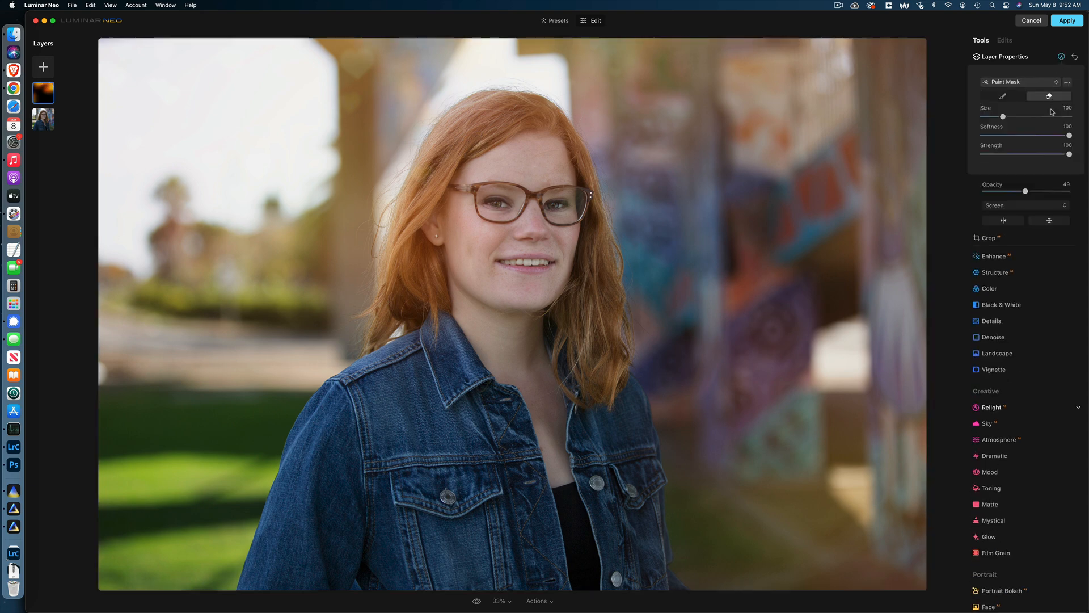
pyautogui.moveTo(1064, 159); pyautogui.dragTo(1009, 161)
pyautogui.press(']')
pyautogui.press(']')
pyautogui.press(']')
pyautogui.press(']')
pyautogui.press(']')
pyautogui.press(']')
pyautogui.moveTo(502, 148)
pyautogui.mouseDown()
pyautogui.moveTo(435, 209)
pyautogui.moveTo(426, 266)
pyautogui.moveTo(450, 268)
pyautogui.moveTo(515, 189)
pyautogui.moveTo(532, 204)
pyautogui.moveTo(519, 257)
pyautogui.moveTo(446, 211)
pyautogui.mouseUp()
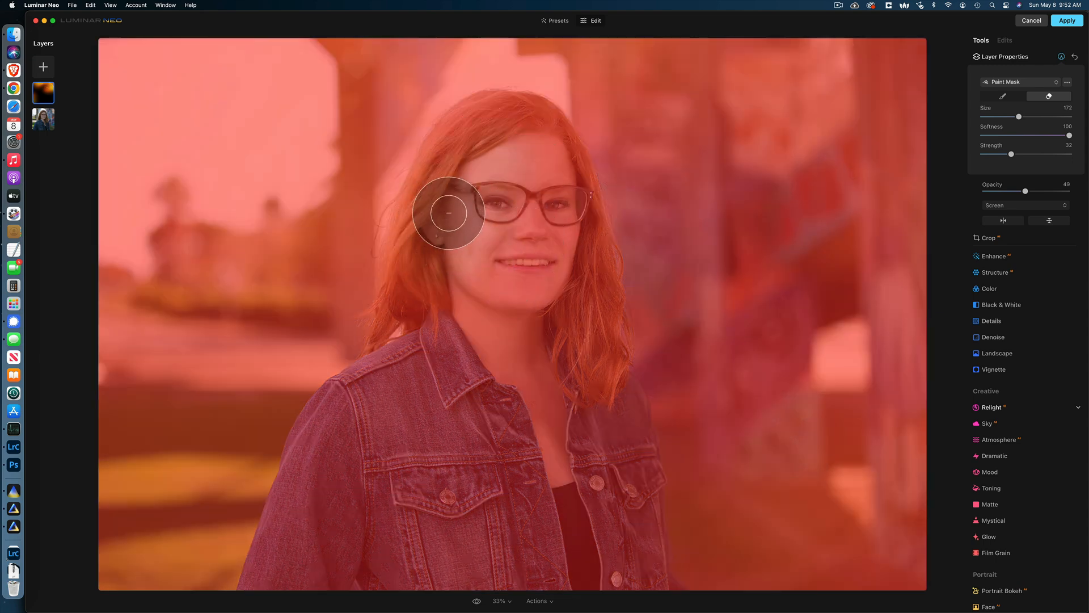
pyautogui.click(929, 282)
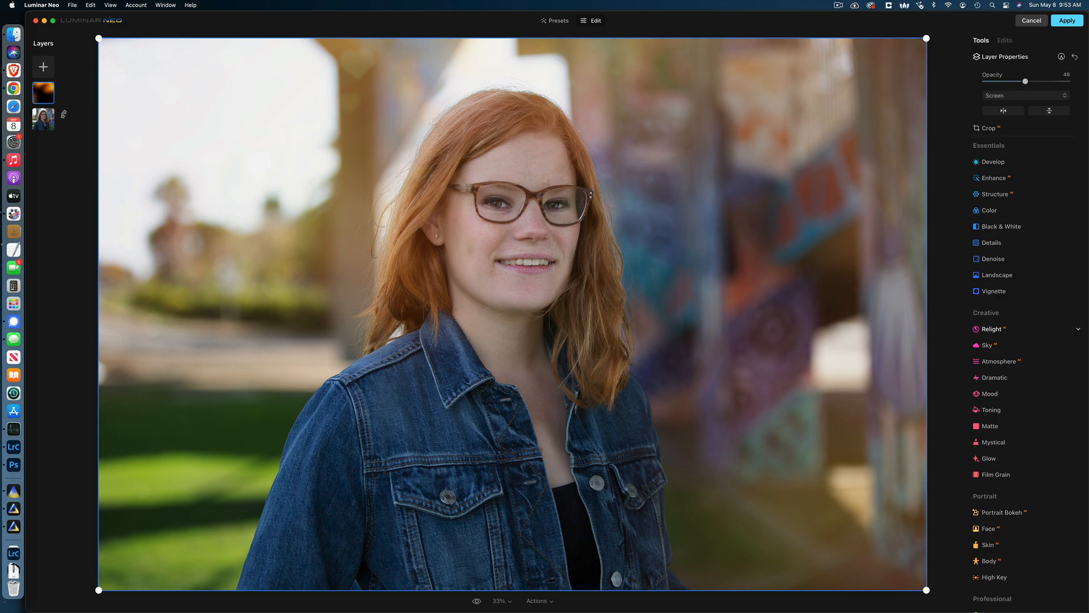
# Hide and show the overlay layer, and compare the portrait with its original version.
pyautogui.rightClick(48, 99)
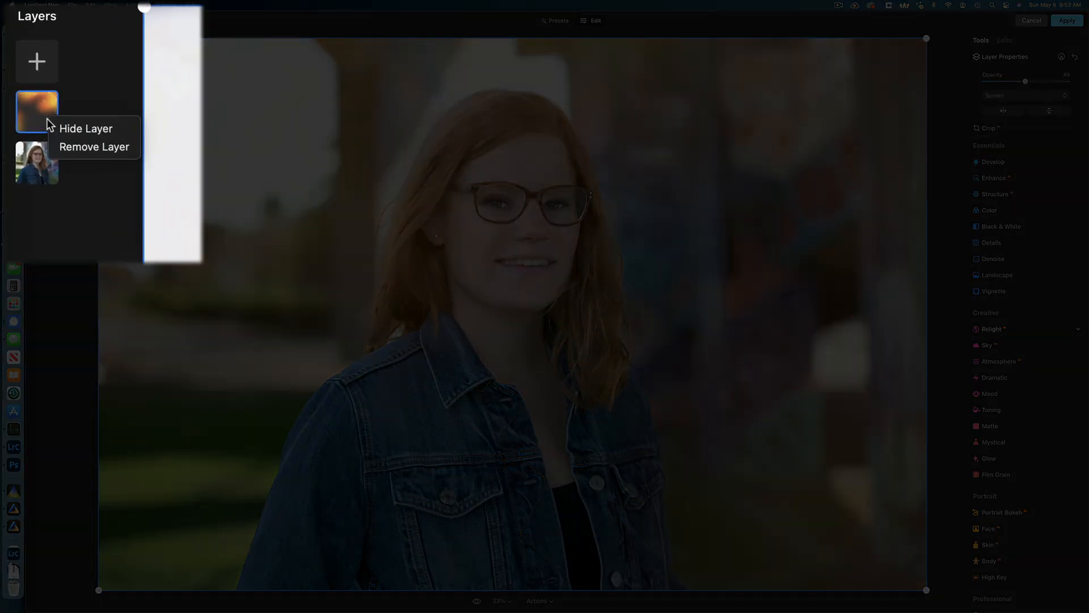
pyautogui.click(57, 104)
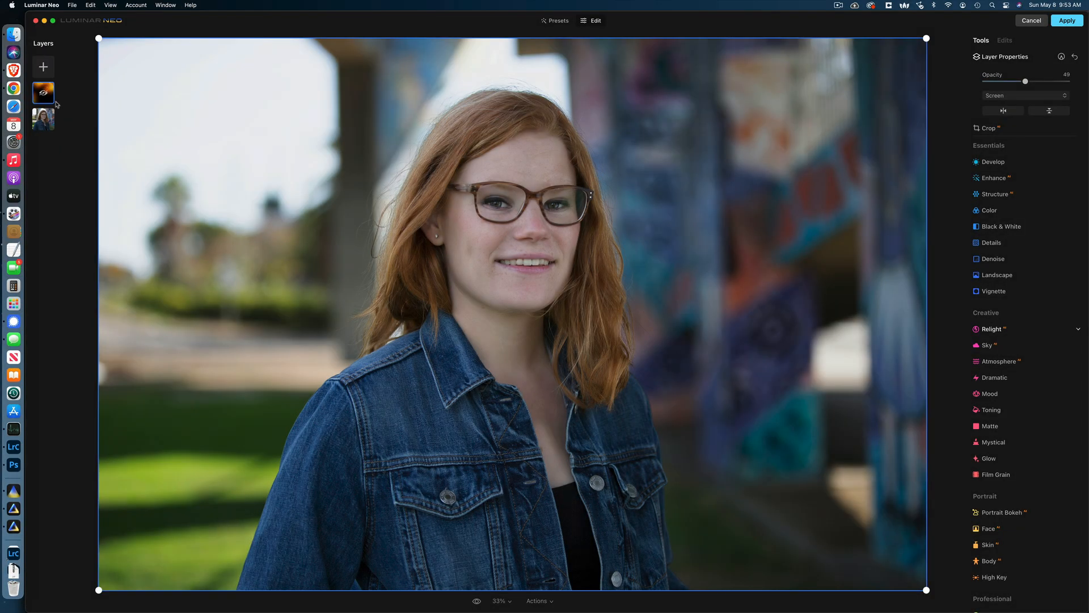
pyautogui.rightClick(49, 99)
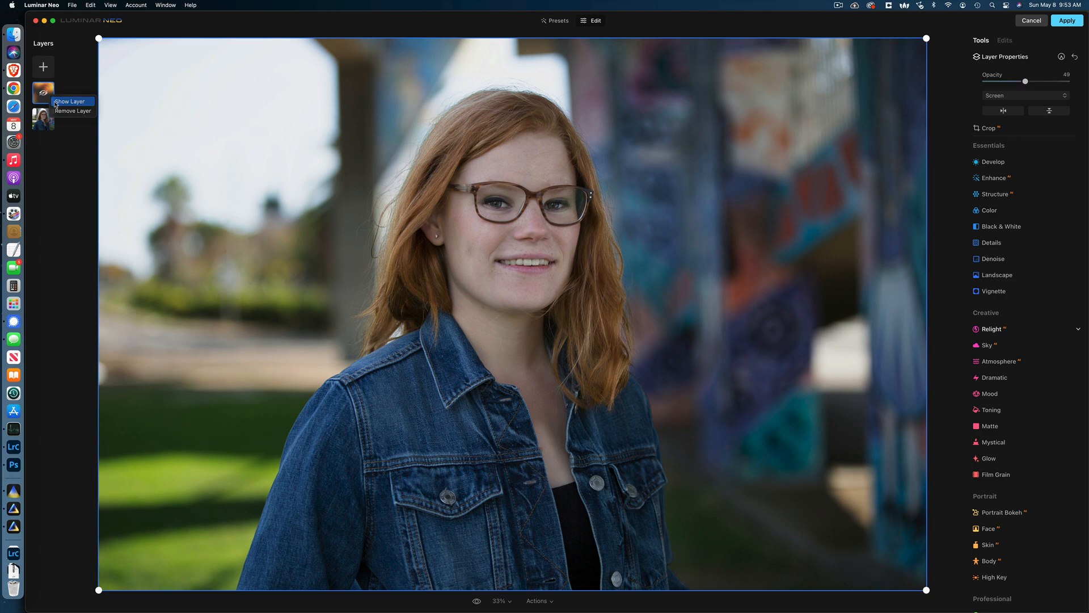
pyautogui.click(56, 103)
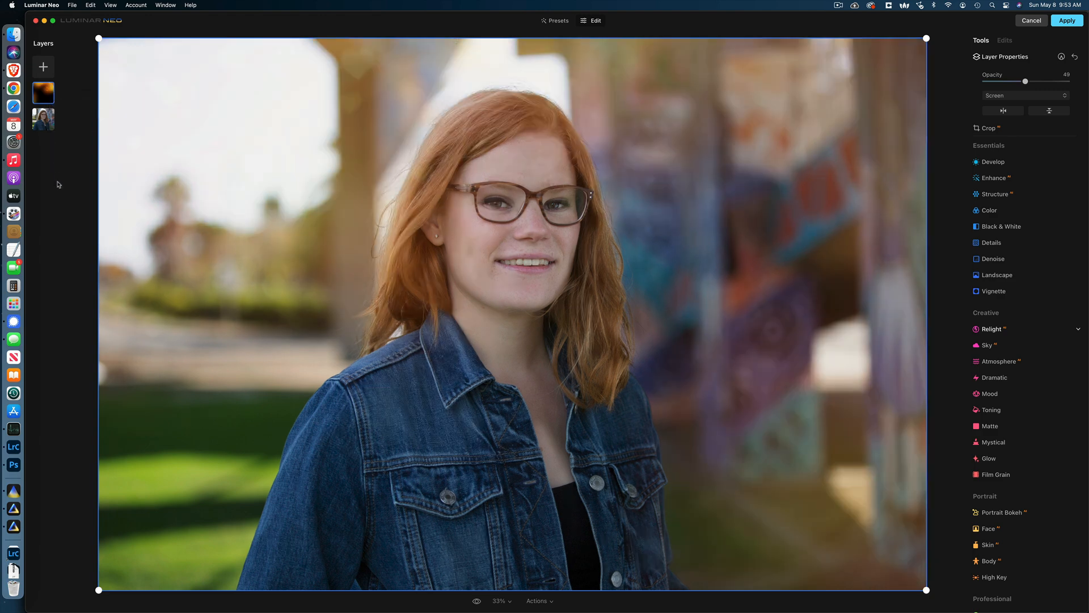
pyautogui.press('\\')
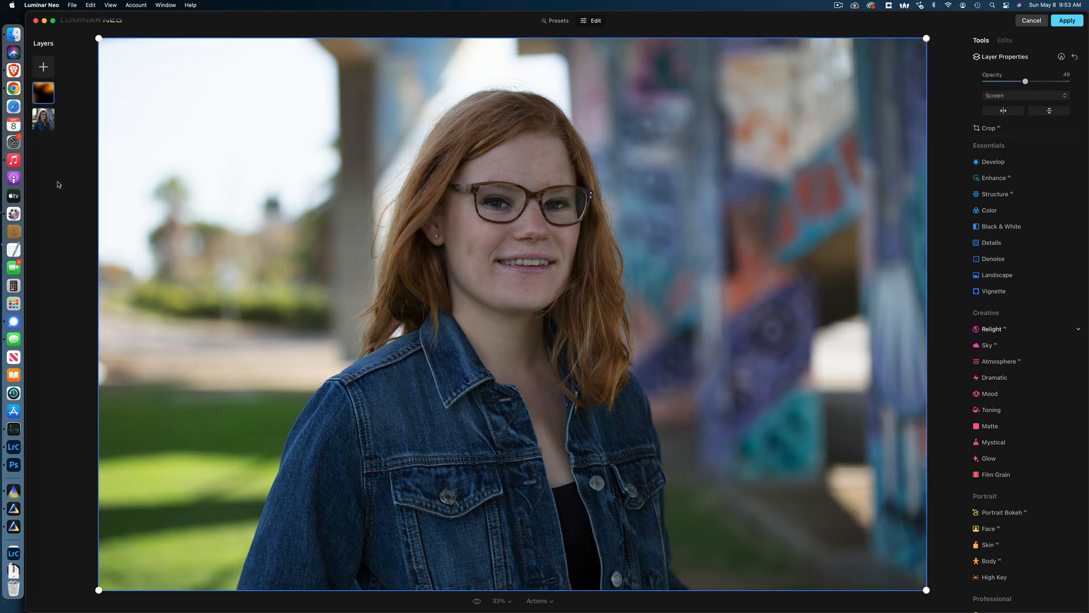
pyautogui.press('\\')
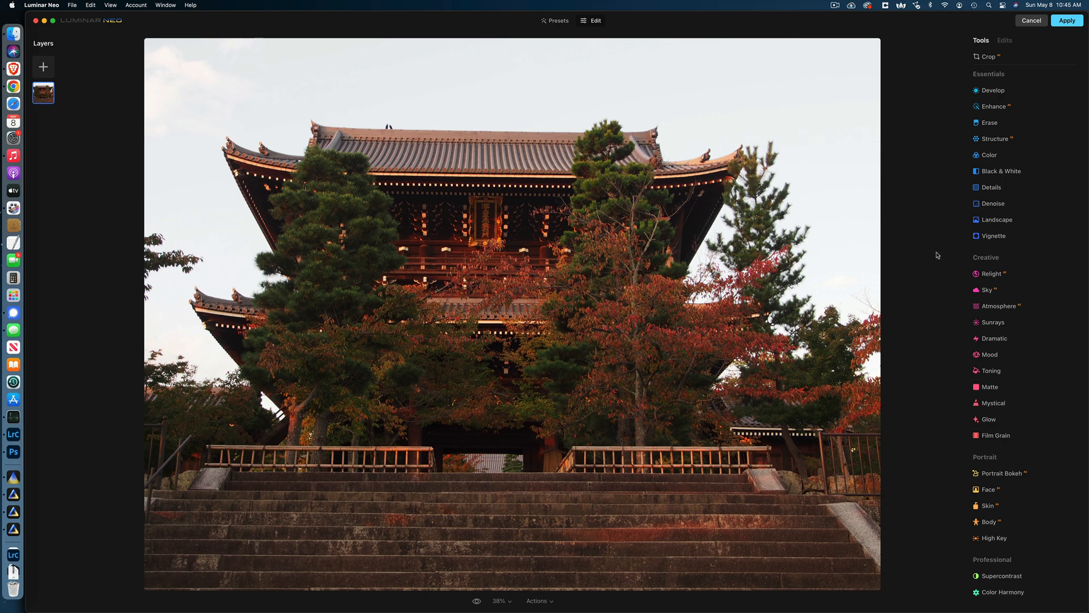
# Replace the temple photo's pale sky with the Sky tool, trying several blue and cloudy skies from the collection.
pyautogui.click(985, 293)
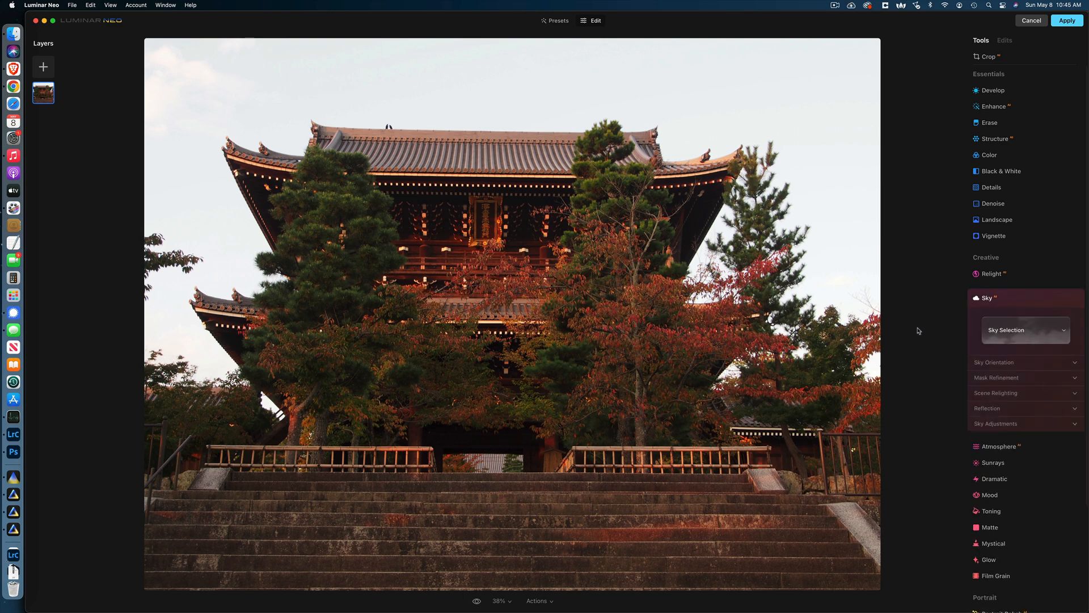
pyautogui.click(1046, 332)
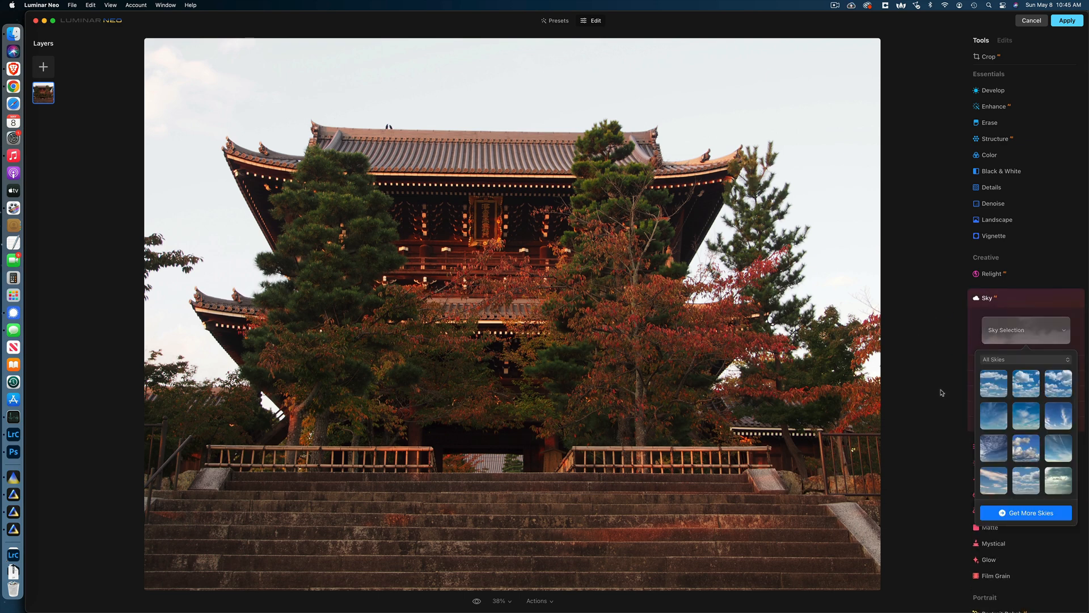
pyautogui.click(1027, 416)
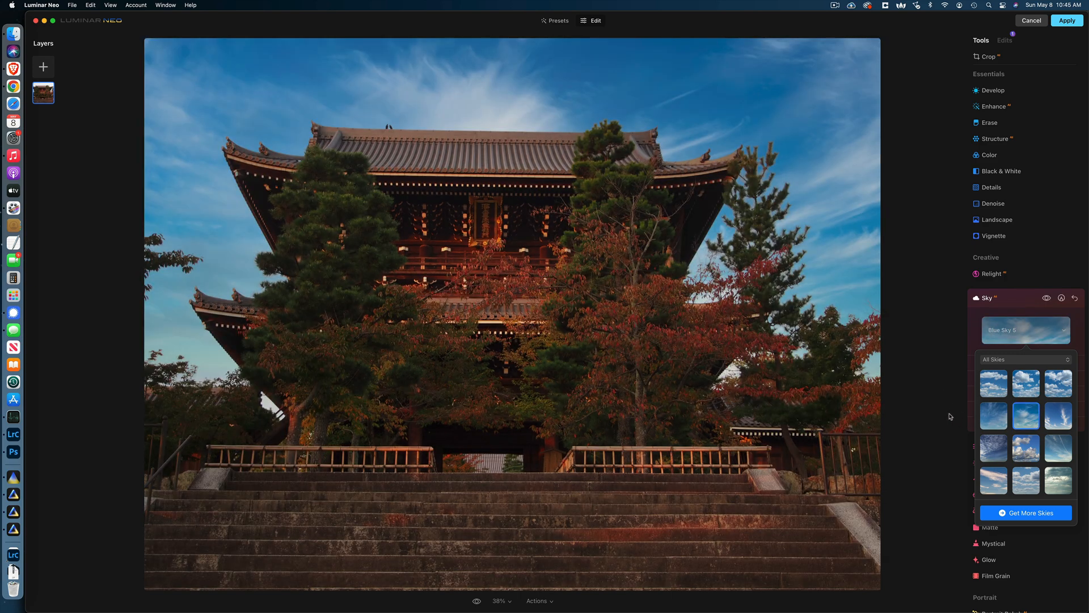
pyautogui.click(995, 383)
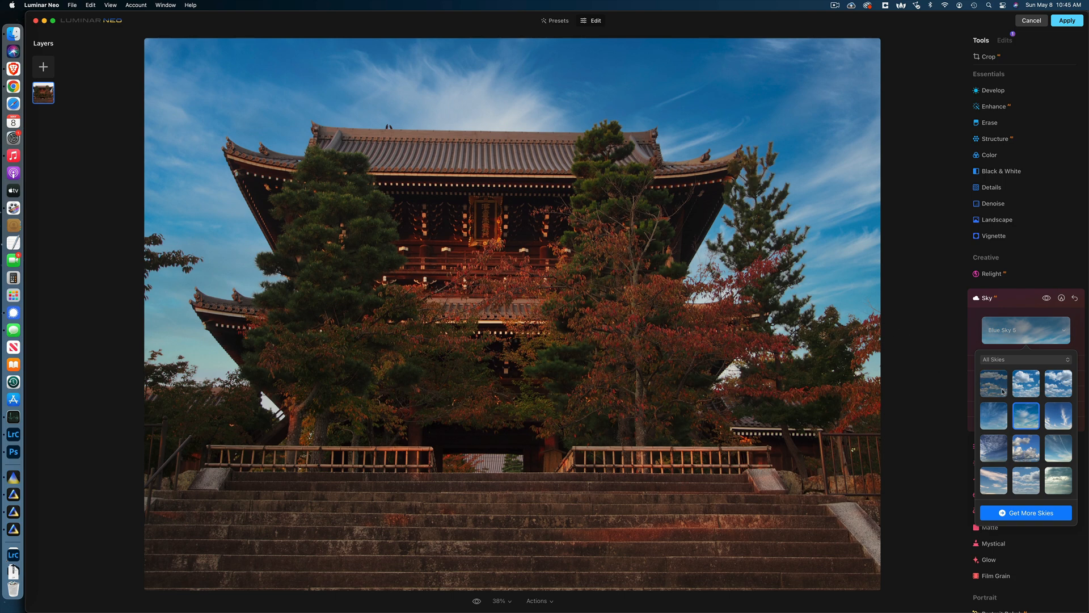
pyautogui.click(1028, 390)
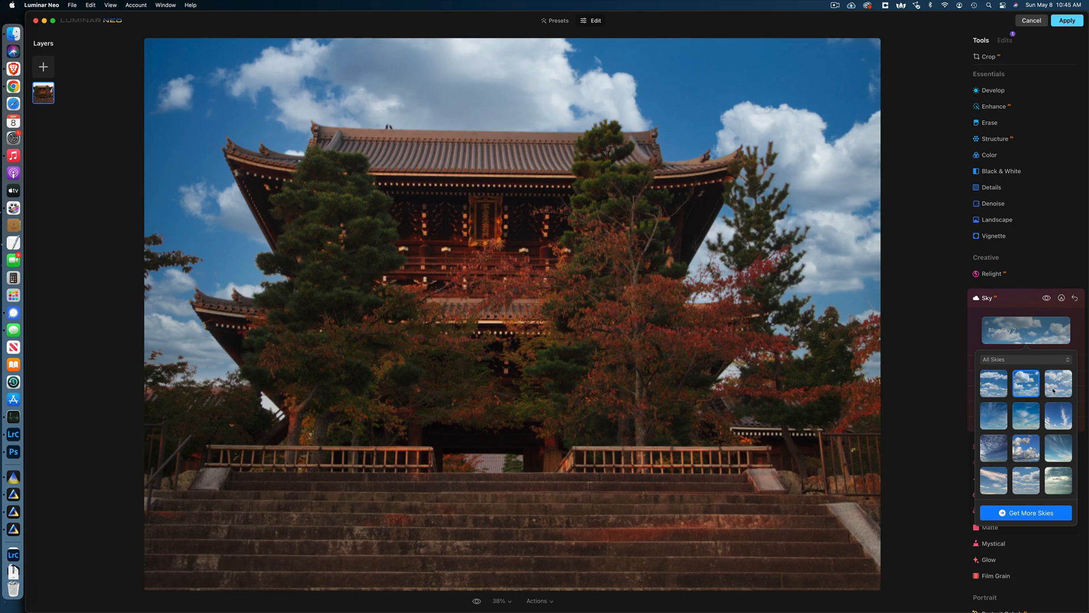
pyautogui.click(1057, 390)
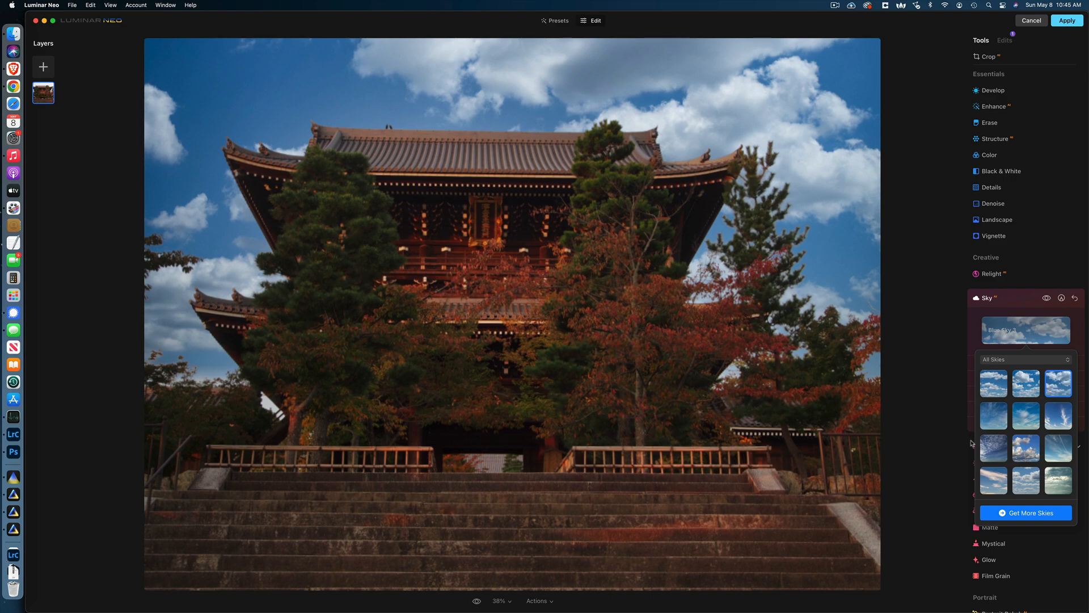
pyautogui.scroll(-2, 1009, 443)
pyautogui.scroll(-3, 1010, 443)
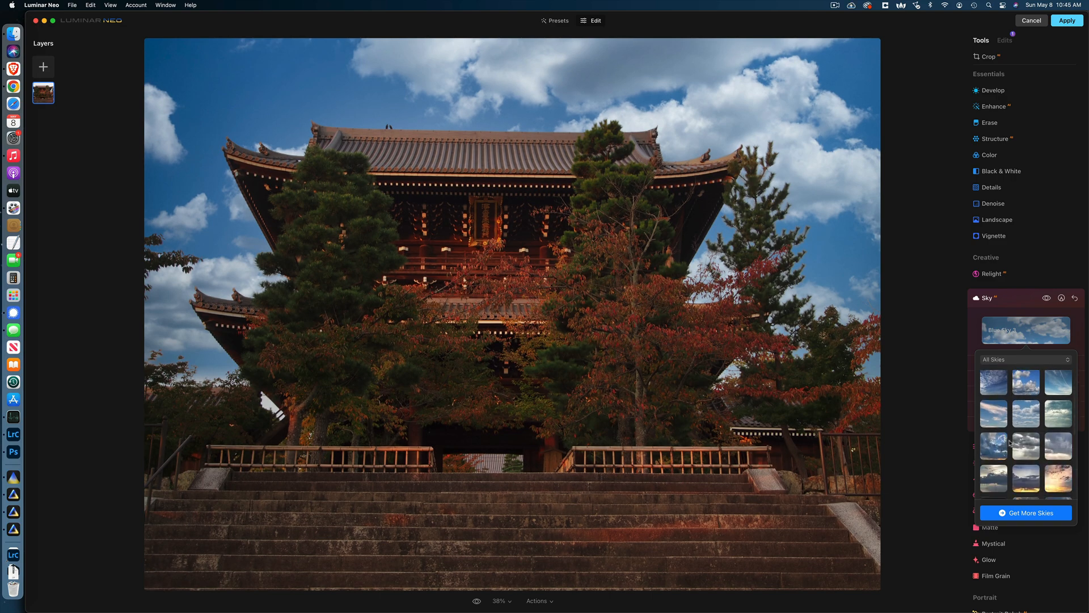
pyautogui.click(1051, 453)
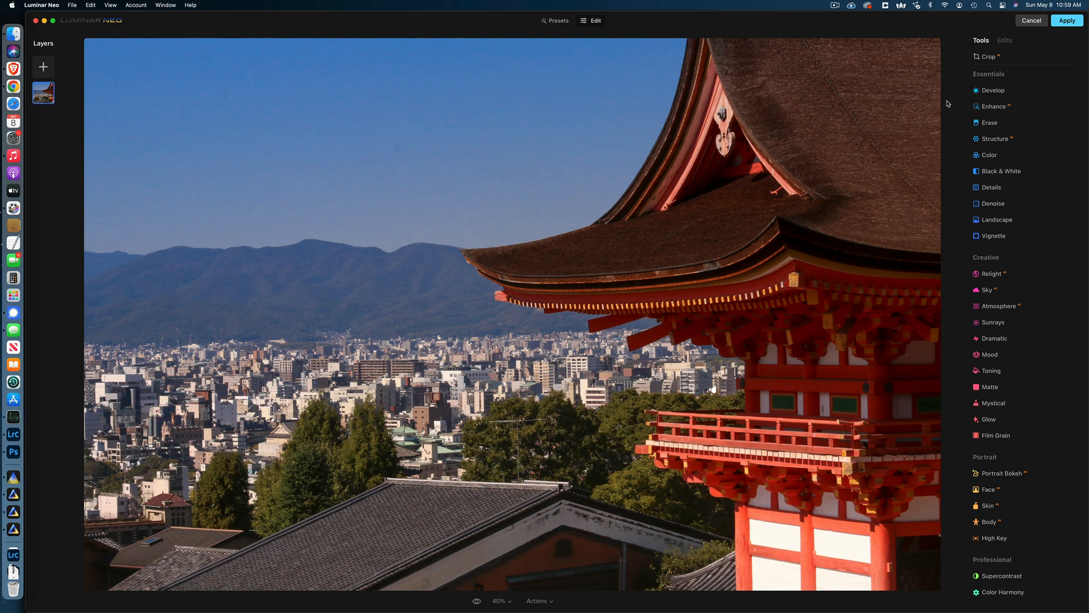
# Remove the dust spots from the red pagoda photo with the Erase tool.
pyautogui.click(988, 126)
pyautogui.click(1026, 259)
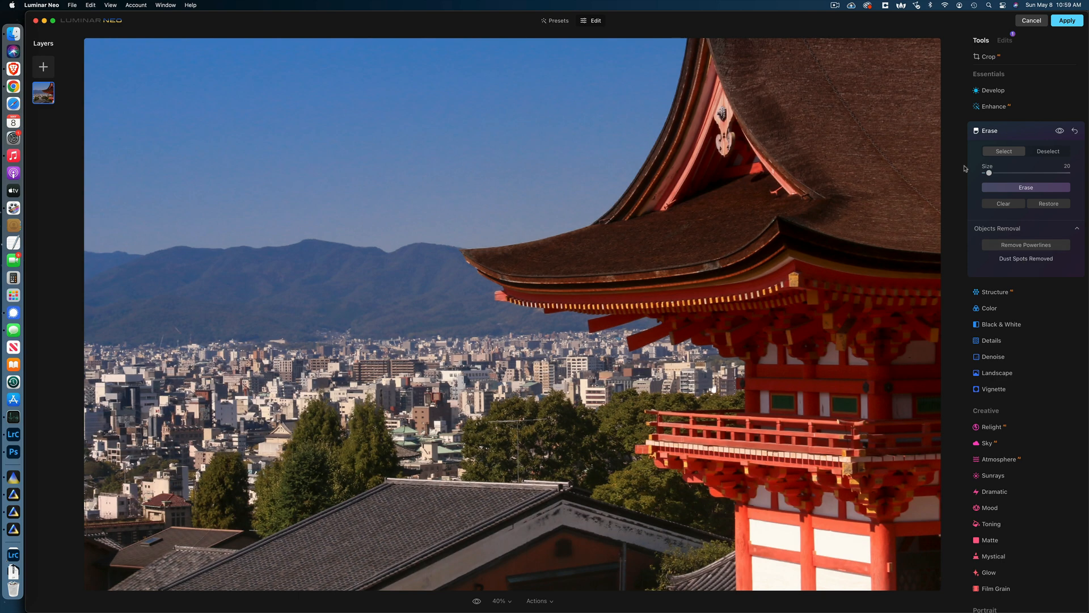
pyautogui.click(1018, 135)
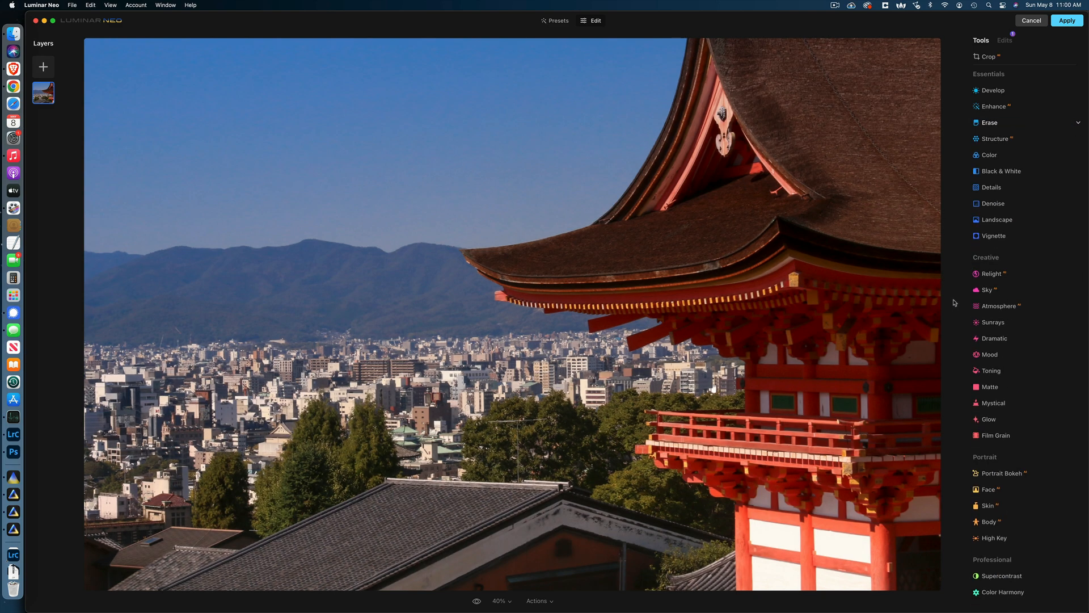
# Replace the pagoda photo's sky with Dramatic Sky 6 after trying Blue Sky 4 and other blue and sunset skies.
pyautogui.click(987, 290)
pyautogui.click(1043, 334)
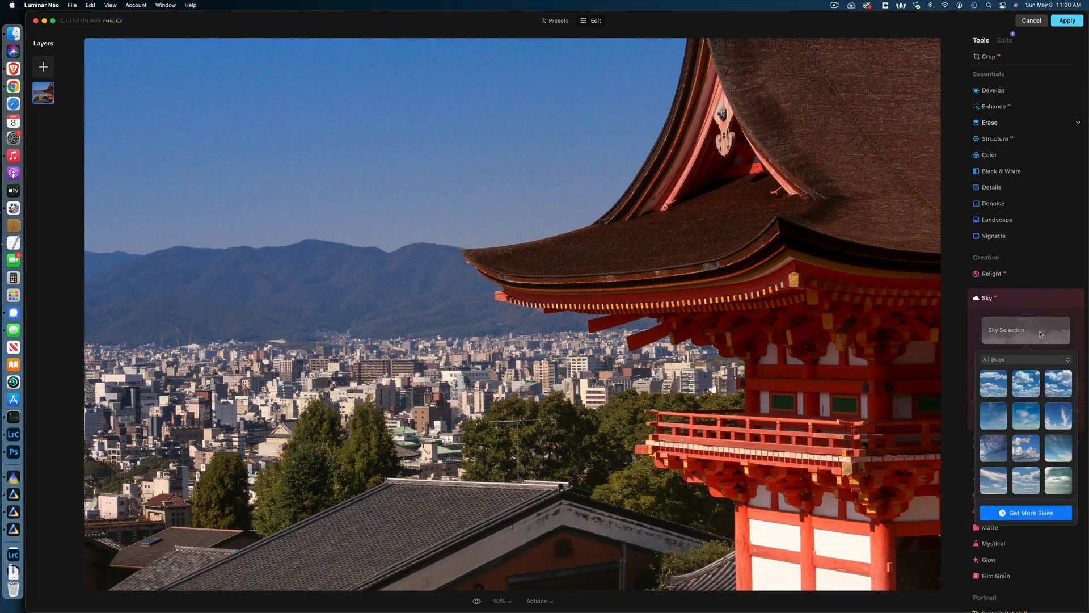
pyautogui.click(993, 422)
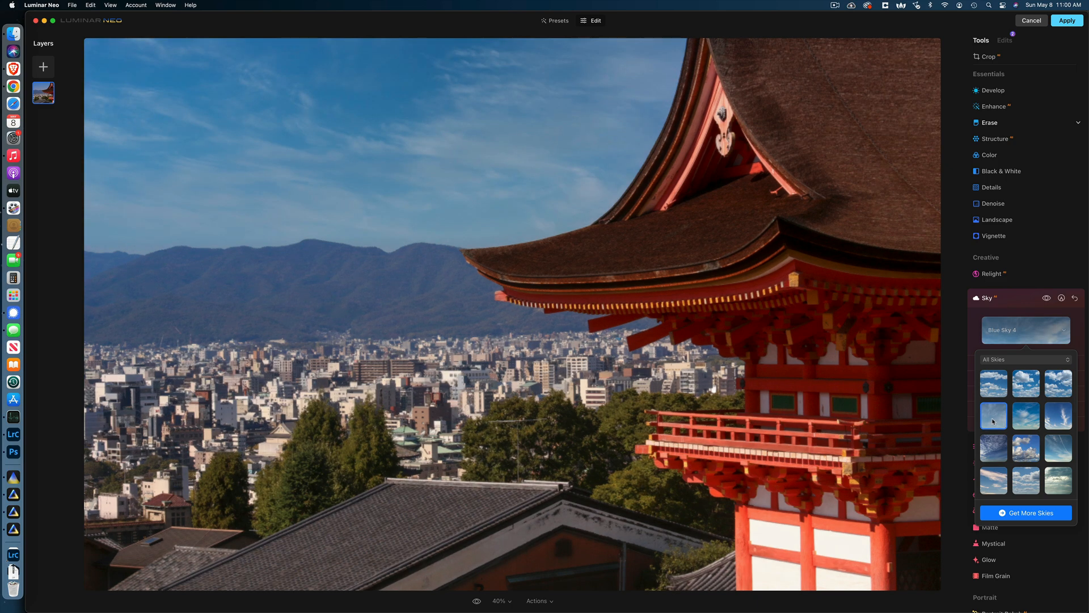
pyautogui.click(1026, 419)
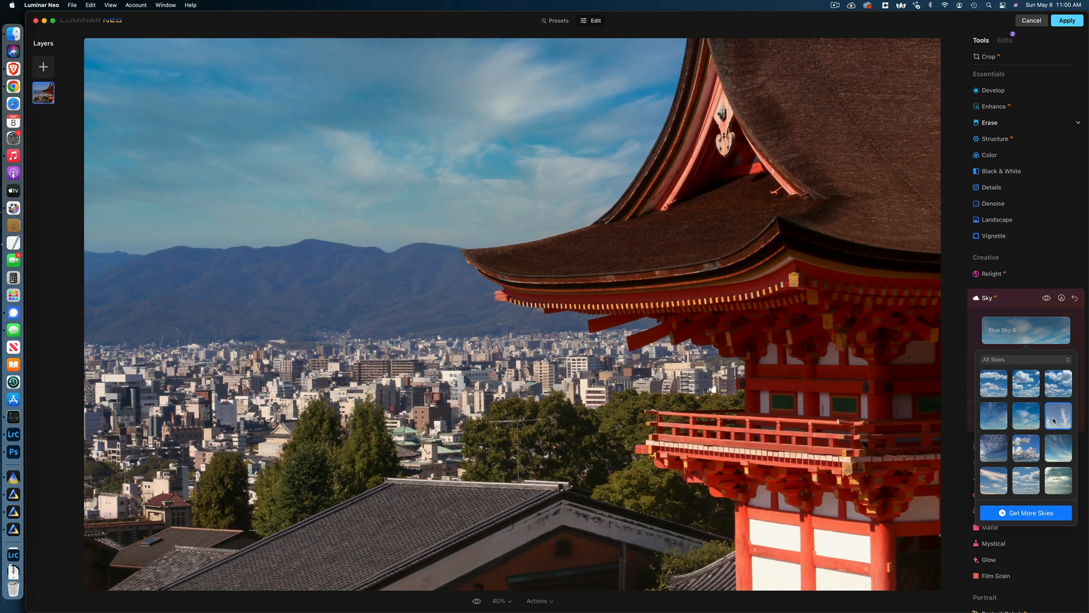
pyautogui.click(1053, 420)
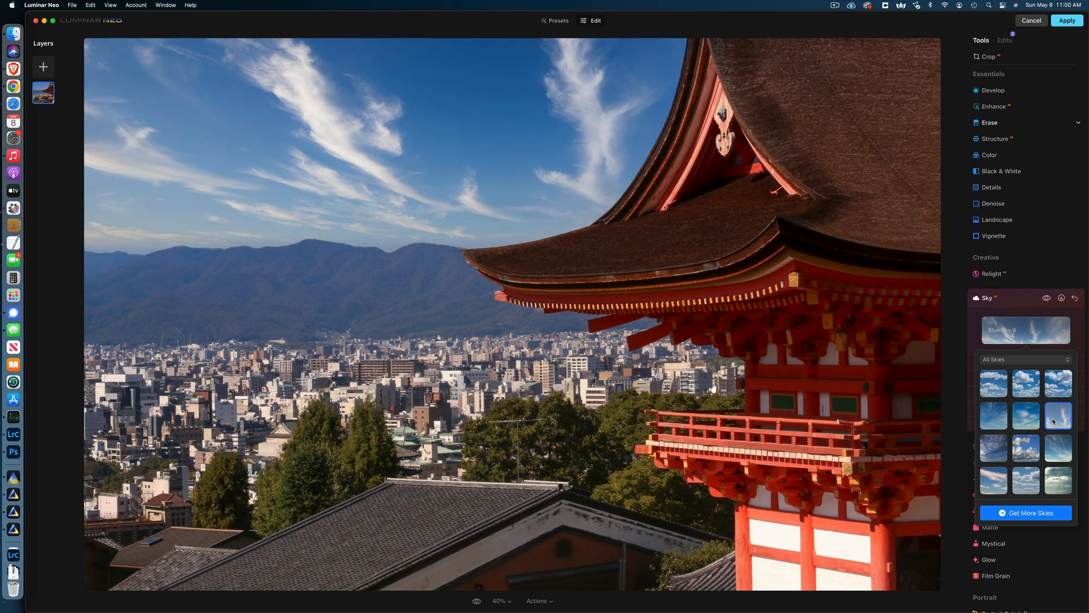
pyautogui.scroll(-5, 997, 419)
pyautogui.scroll(-2, 997, 419)
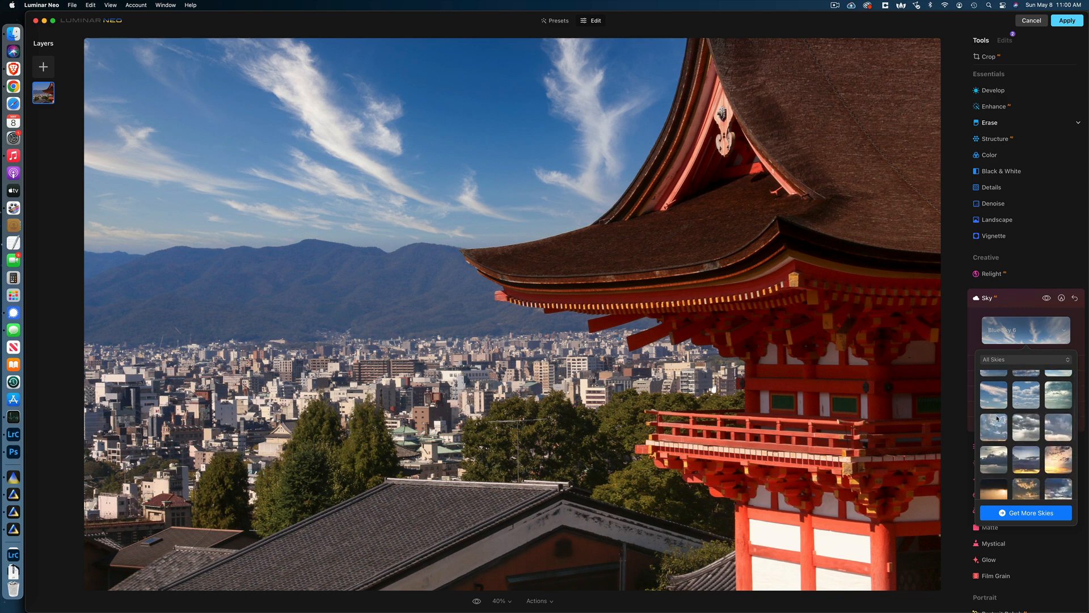
pyautogui.click(999, 486)
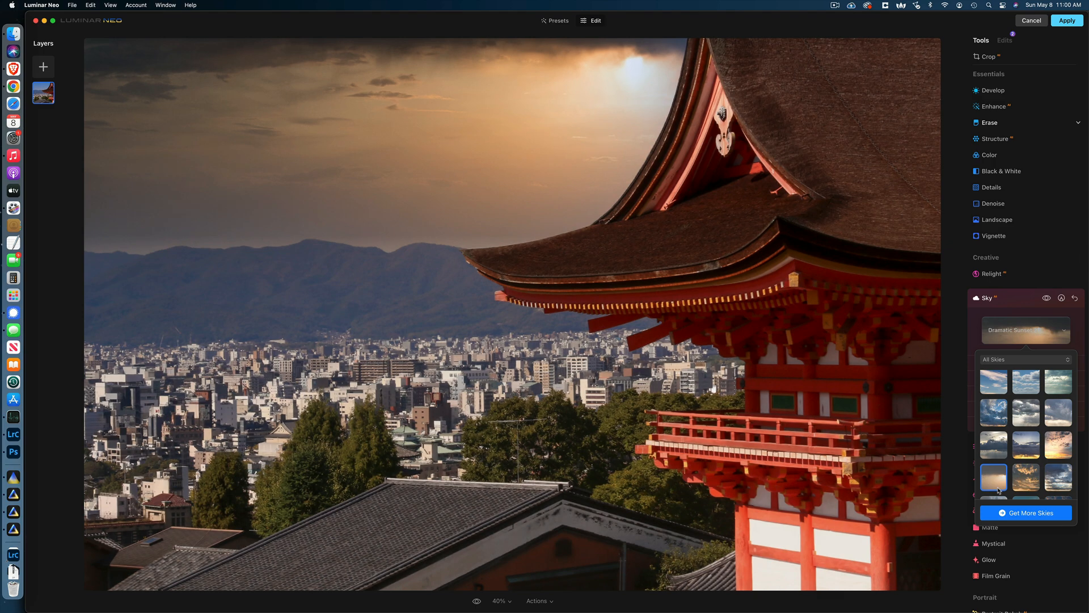
pyautogui.click(1028, 459)
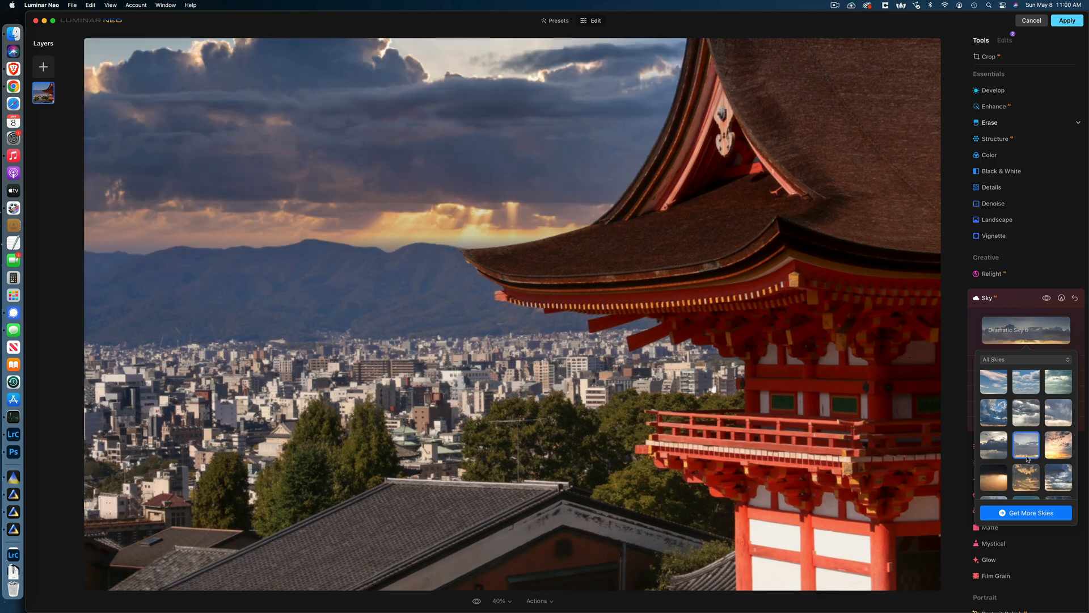
pyautogui.click(1066, 451)
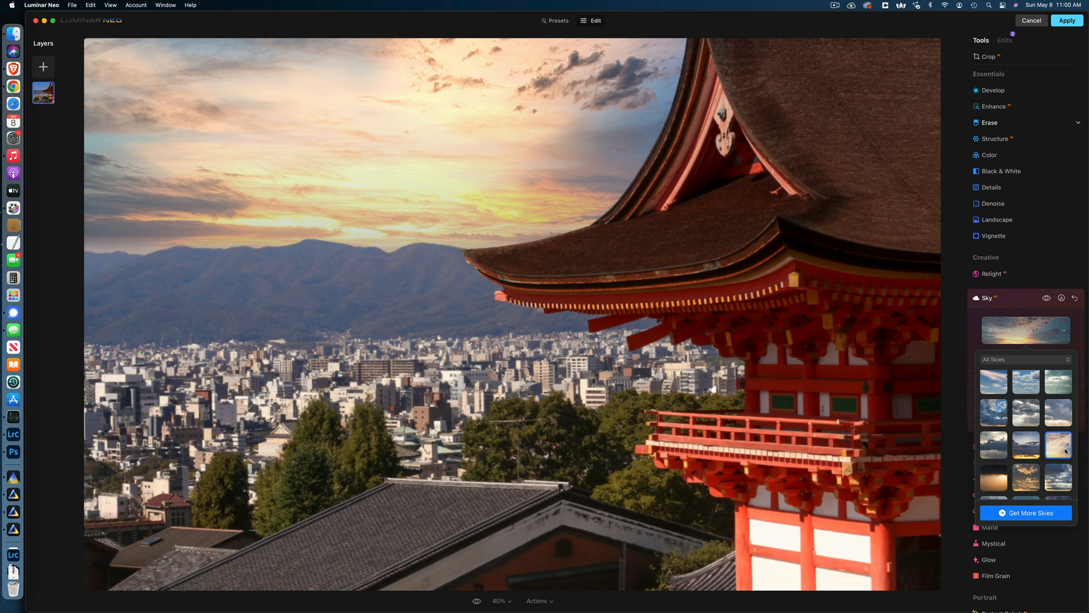
pyautogui.click(1028, 451)
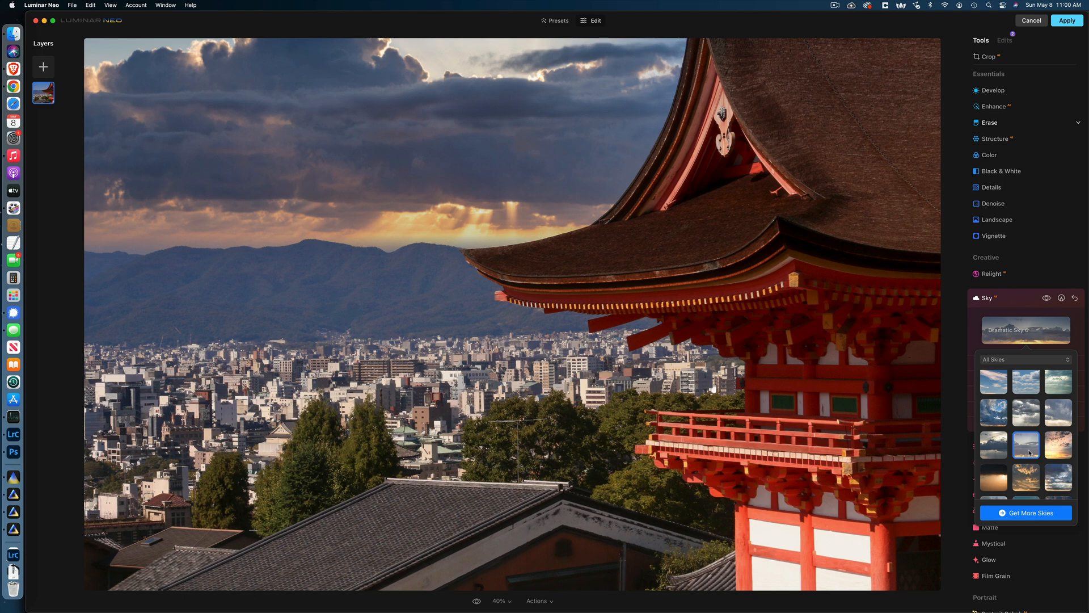
pyautogui.click(958, 454)
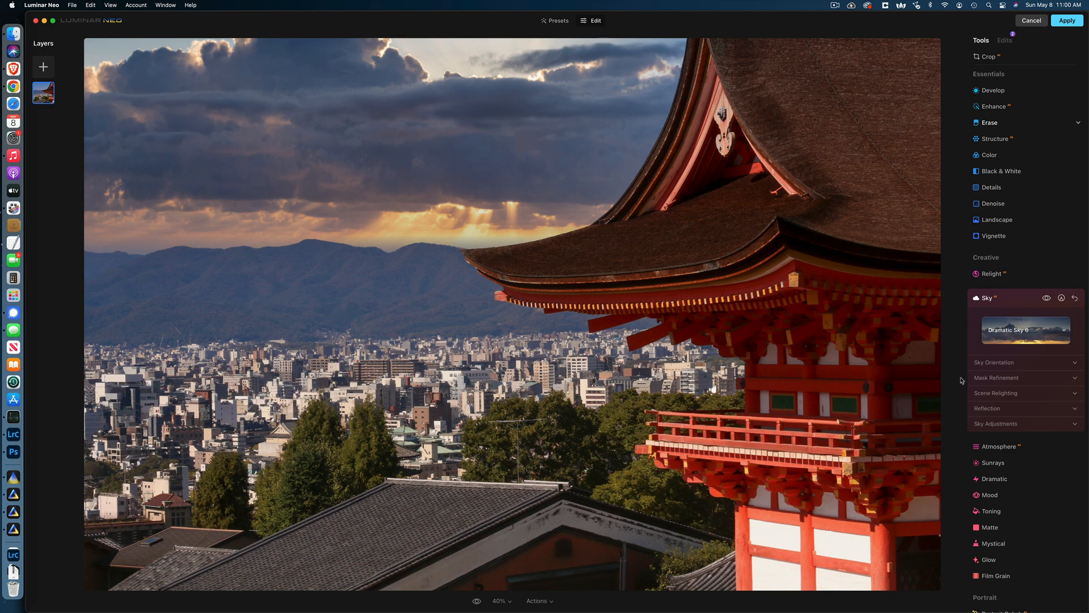
# Set the replacement sky's Relight Strength and Relight Saturation to 100, and expand its reflection and sky adjustment settings.
pyautogui.click(1022, 395)
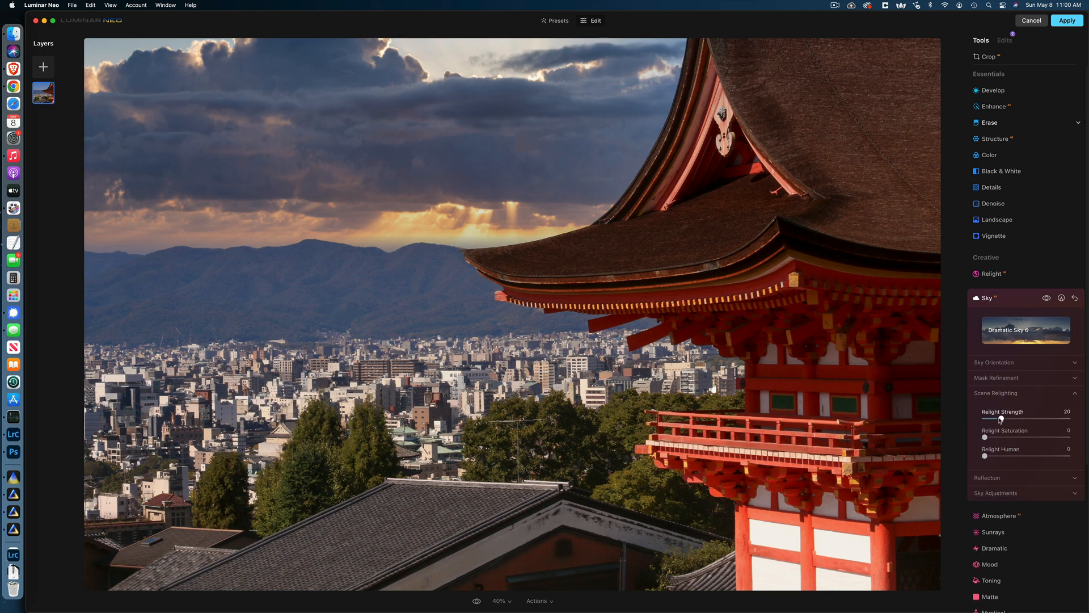
pyautogui.moveTo(1001, 420); pyautogui.dragTo(1088, 419)
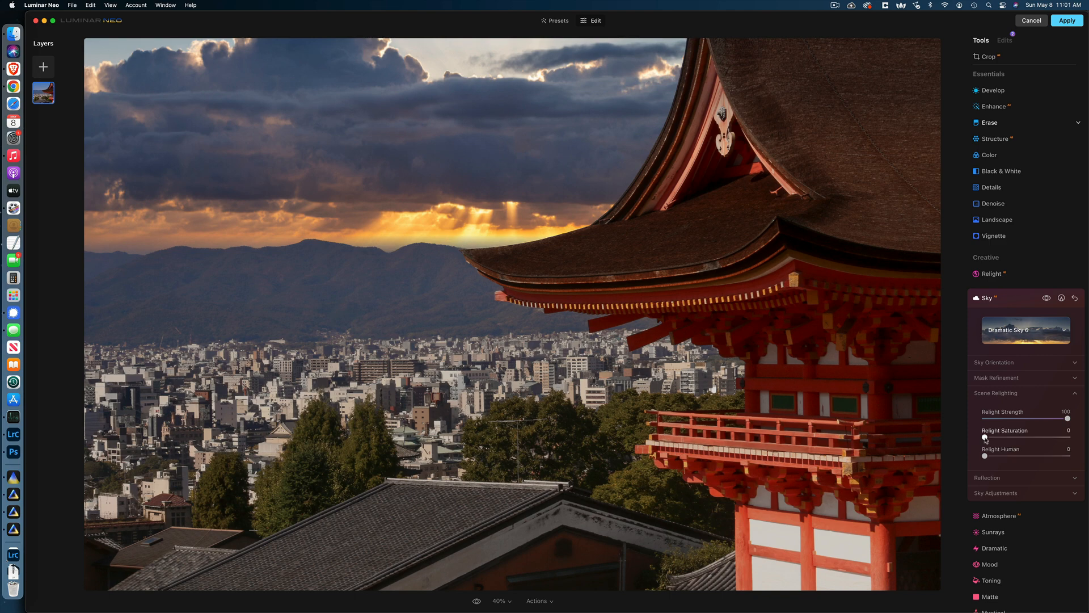
pyautogui.moveTo(986, 440); pyautogui.dragTo(1066, 438)
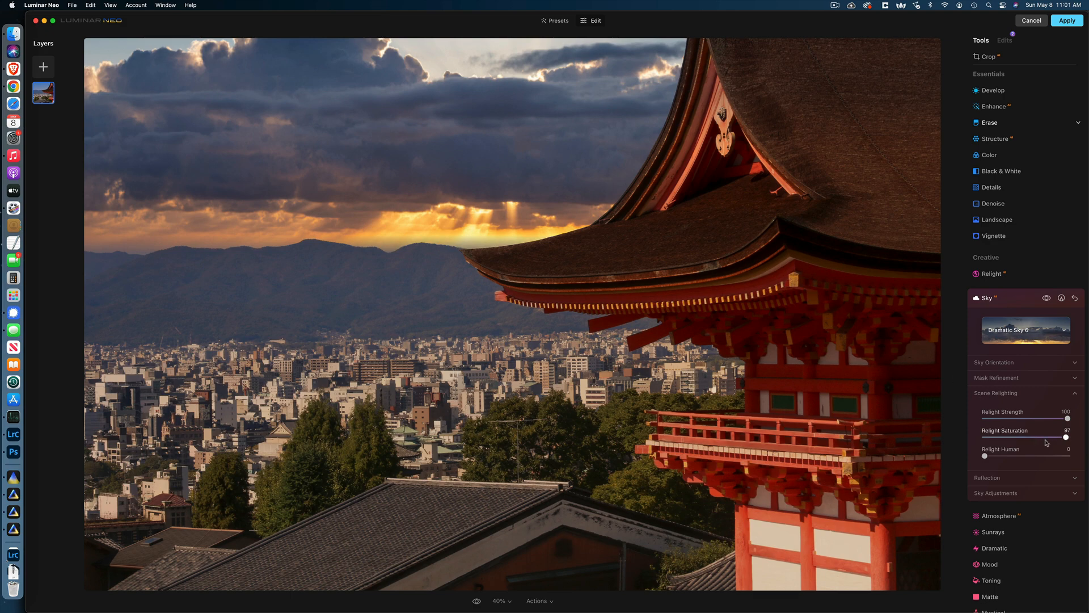
pyautogui.moveTo(1065, 439); pyautogui.dragTo(979, 443)
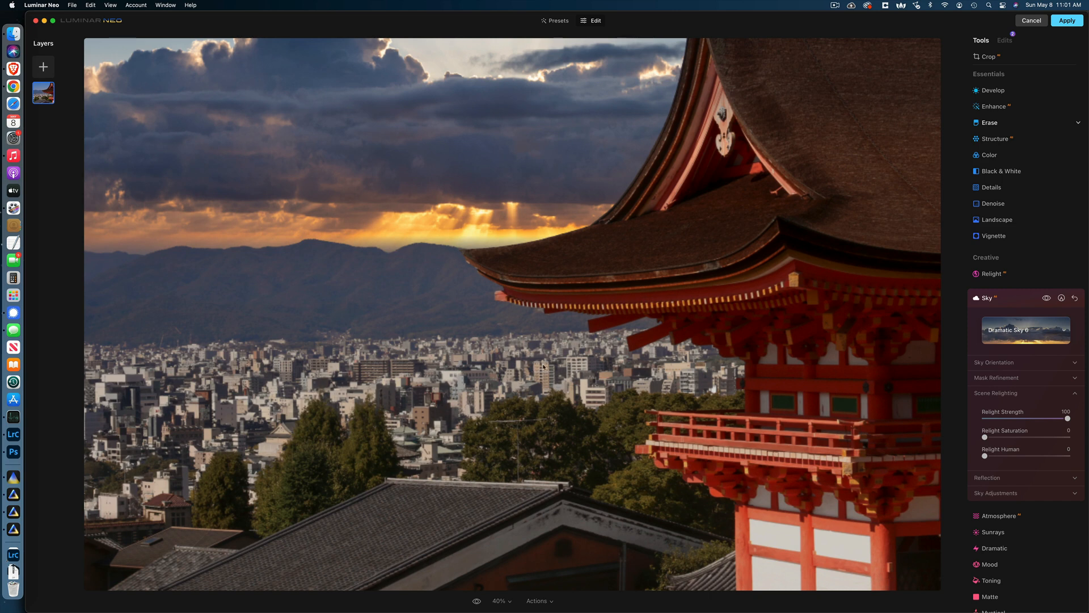
pyautogui.moveTo(985, 438); pyautogui.dragTo(1068, 439)
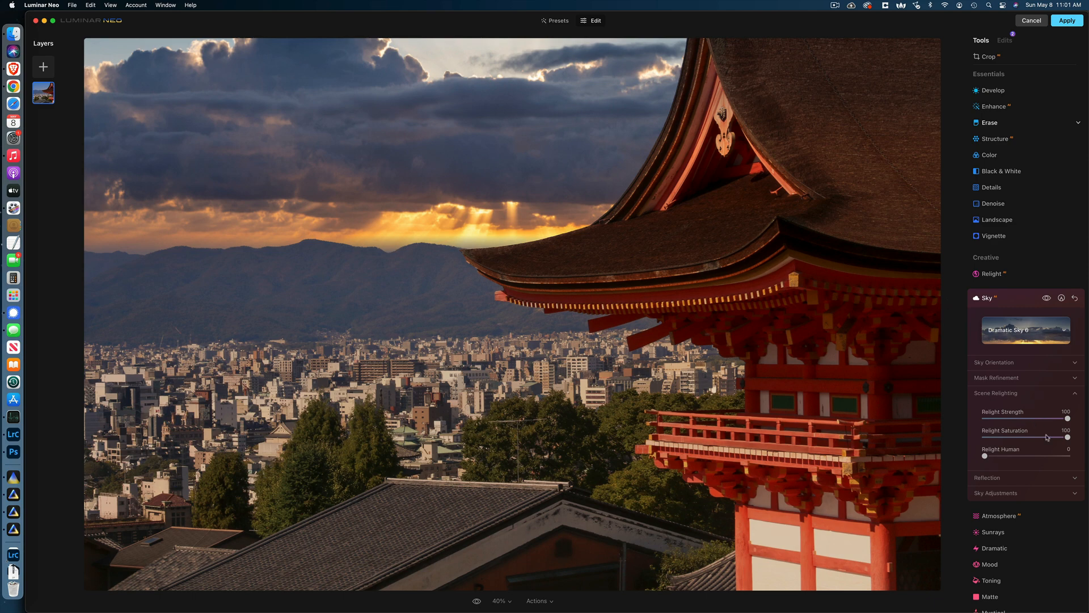
pyautogui.click(1068, 481)
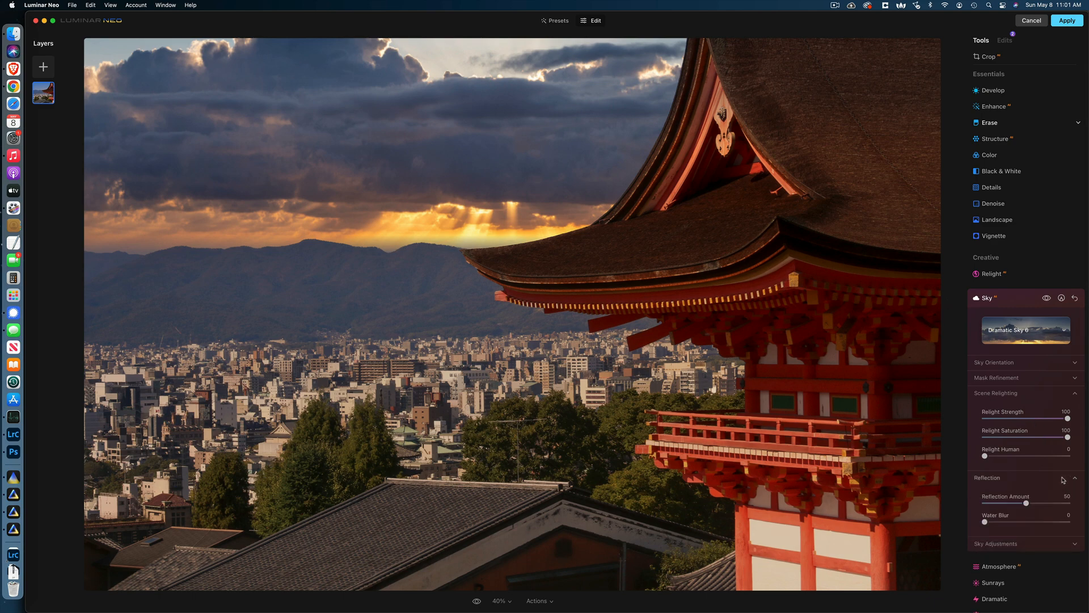
pyautogui.click(1060, 542)
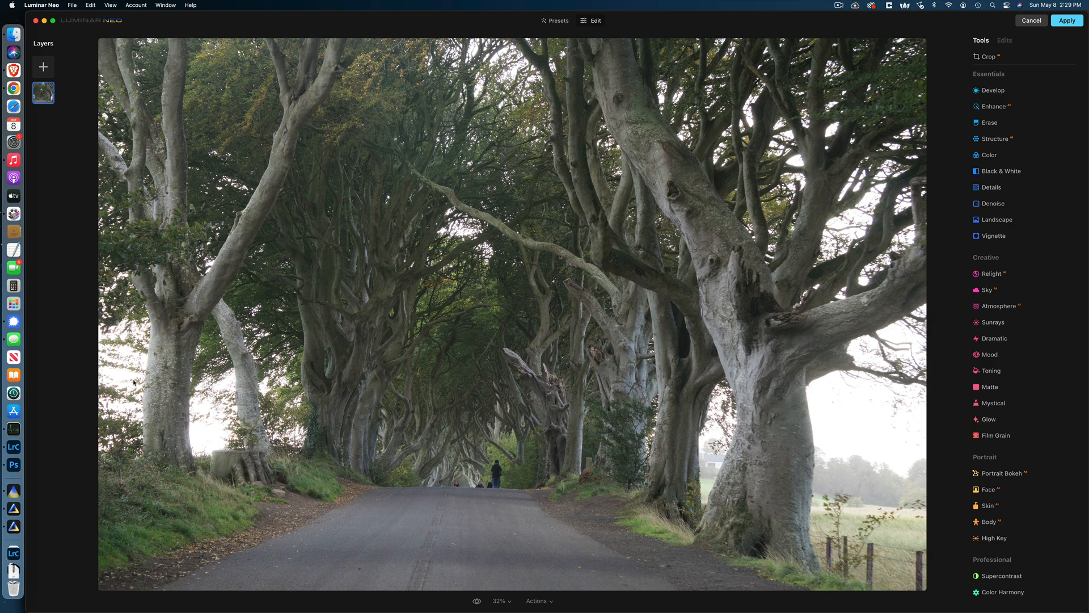
# Crop the tree-lined road photo with a Free ratio, trimming both sides and a thin strip along the bottom edge.
pyautogui.click(985, 58)
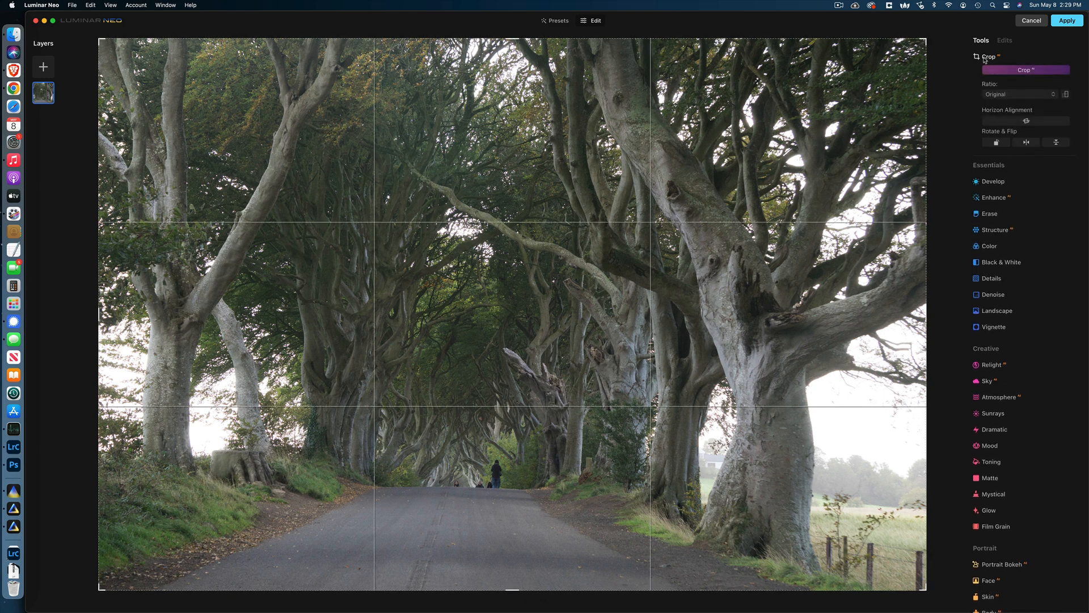
pyautogui.click(1054, 96)
pyautogui.click(1011, 112)
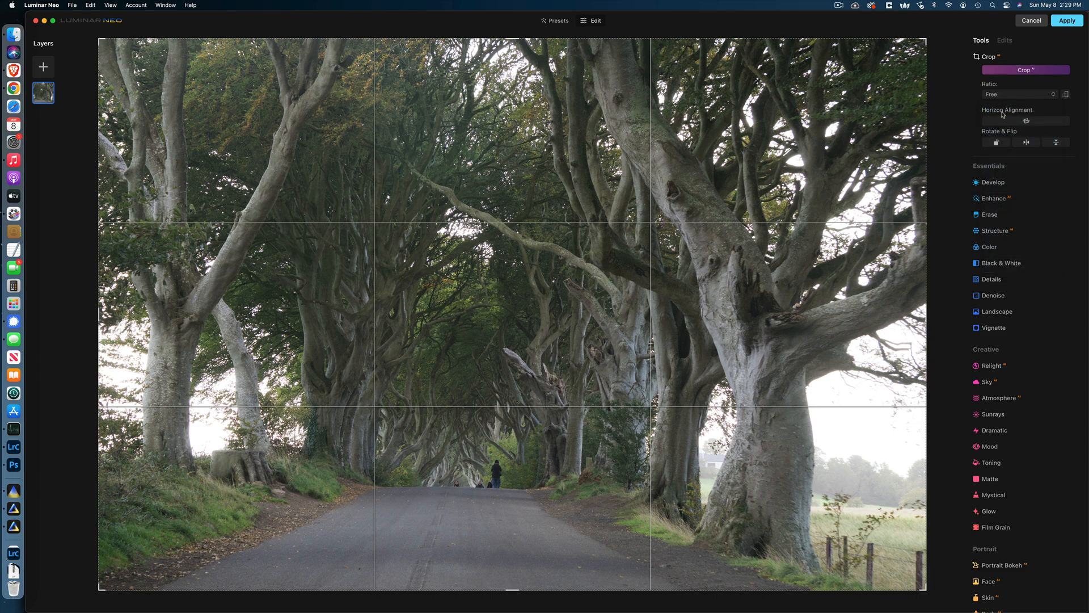
pyautogui.moveTo(927, 293); pyautogui.dragTo(800, 300)
pyautogui.moveTo(157, 366); pyautogui.dragTo(220, 366)
pyautogui.moveTo(511, 589); pyautogui.dragTo(508, 582)
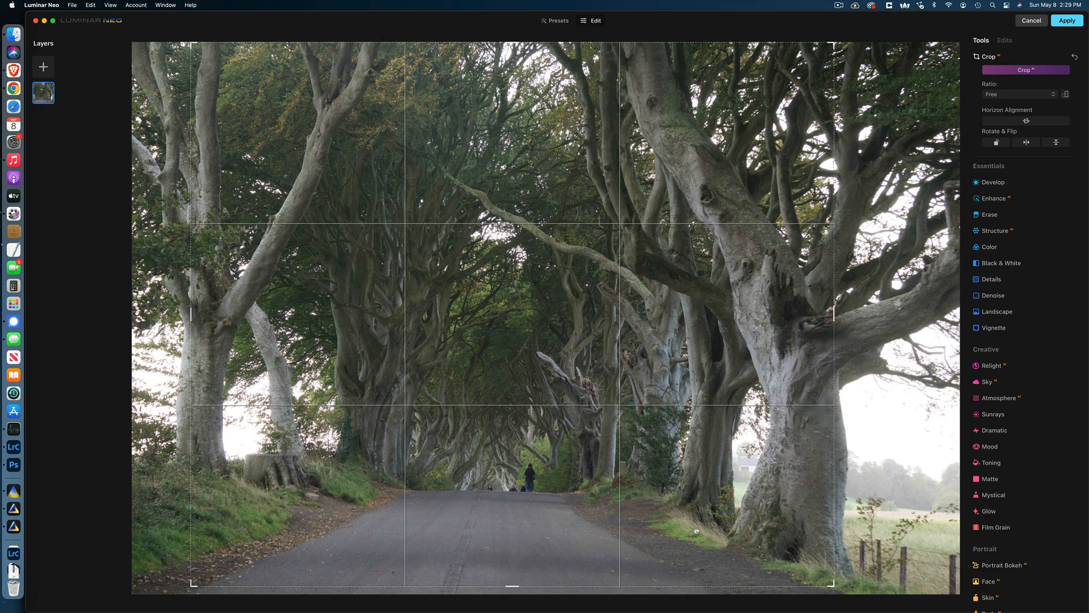
pyautogui.press('Return')
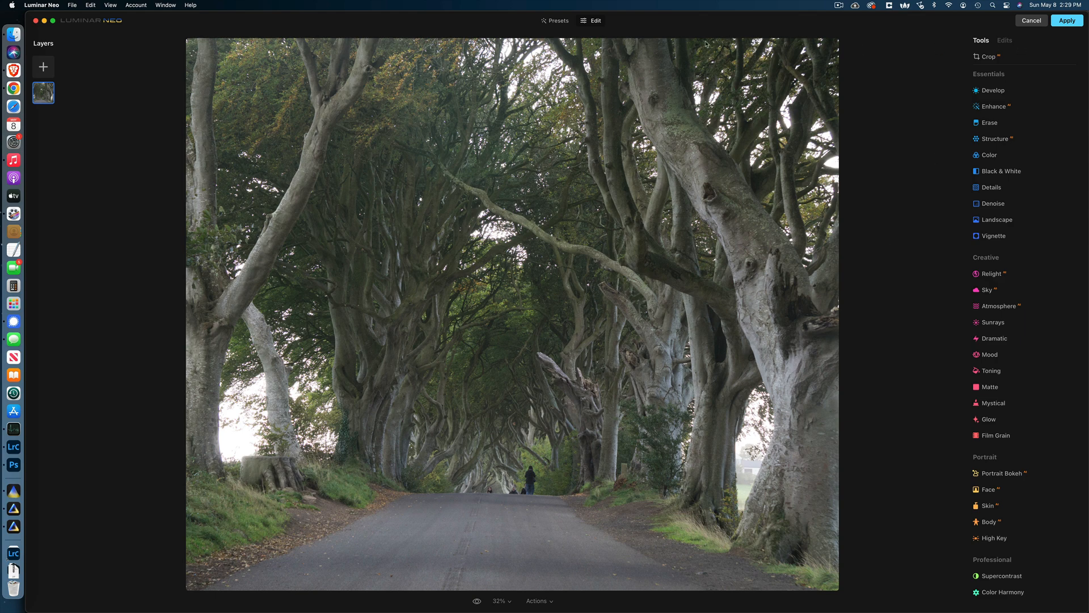
# Apply the Soulful preset from the Monochrome collection to the tree-lined road photo.
pyautogui.click(559, 22)
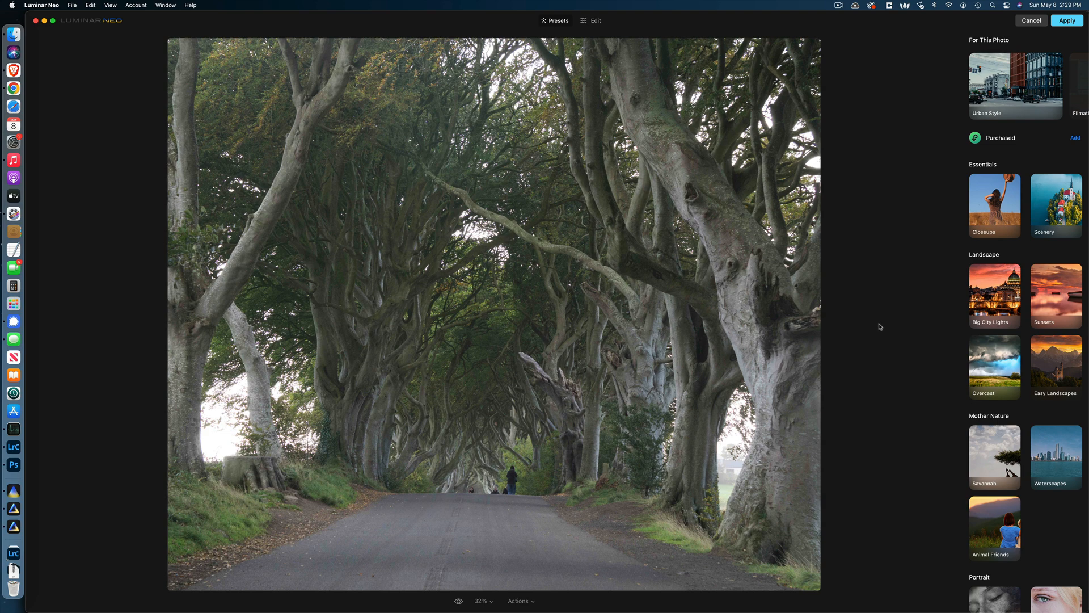
pyautogui.scroll(-3, 1032, 343)
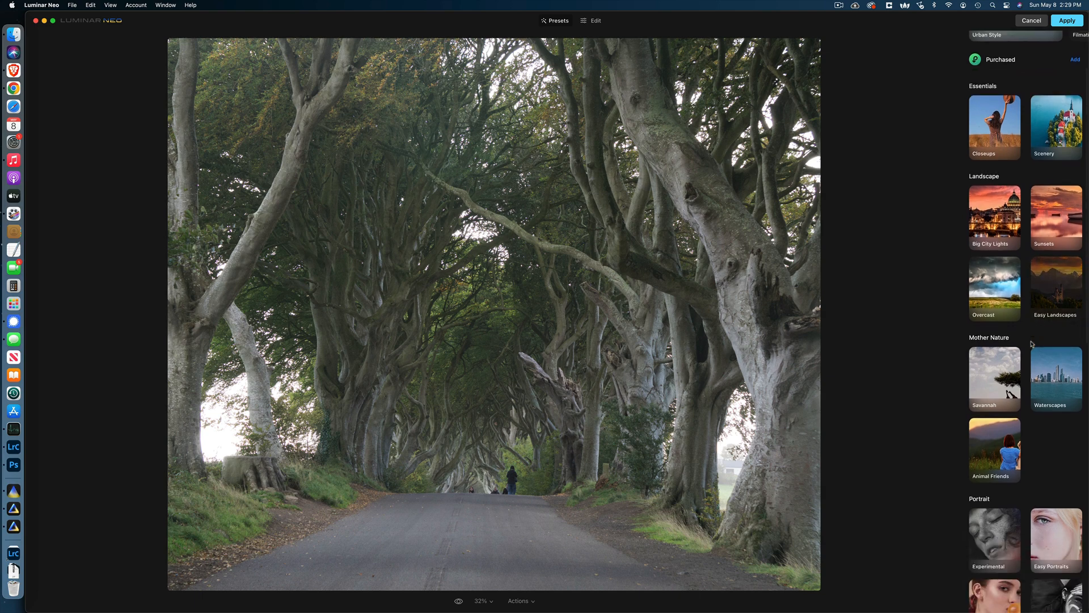
pyautogui.scroll(-3, 1031, 343)
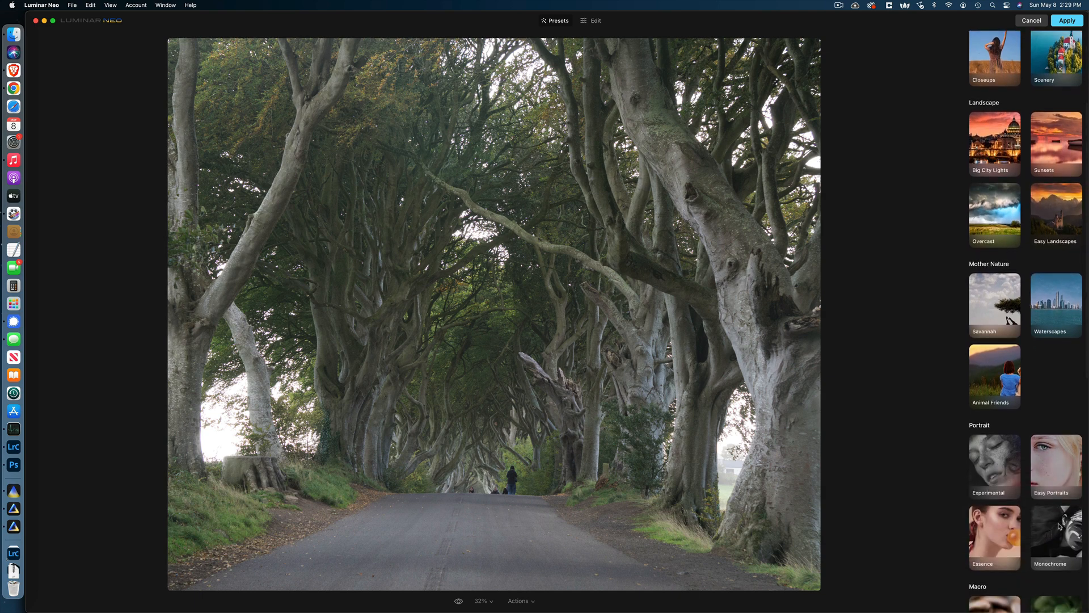
pyautogui.click(1061, 550)
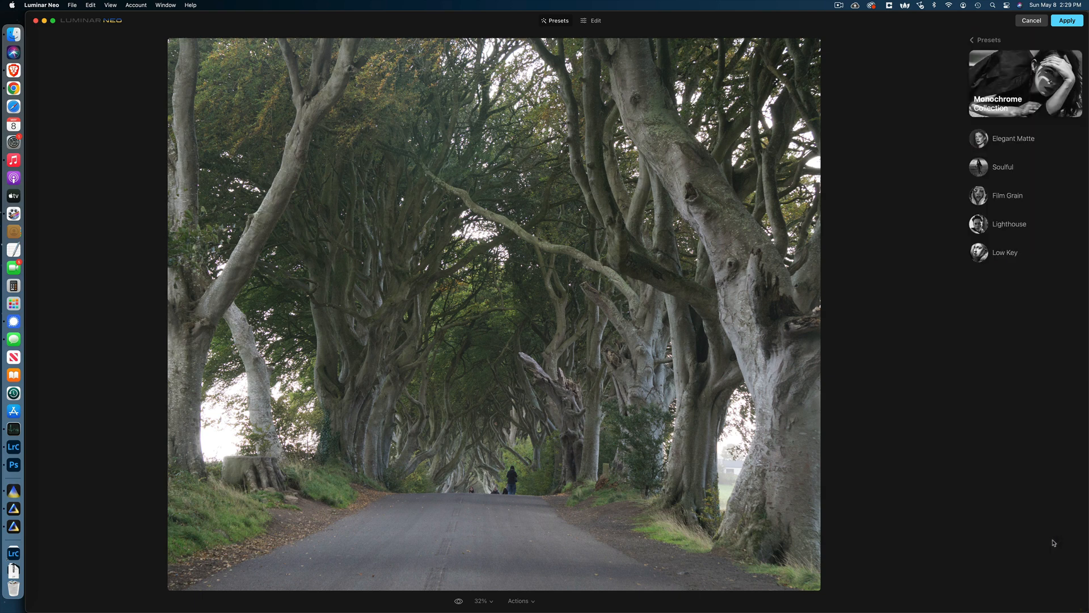
pyautogui.click(1003, 171)
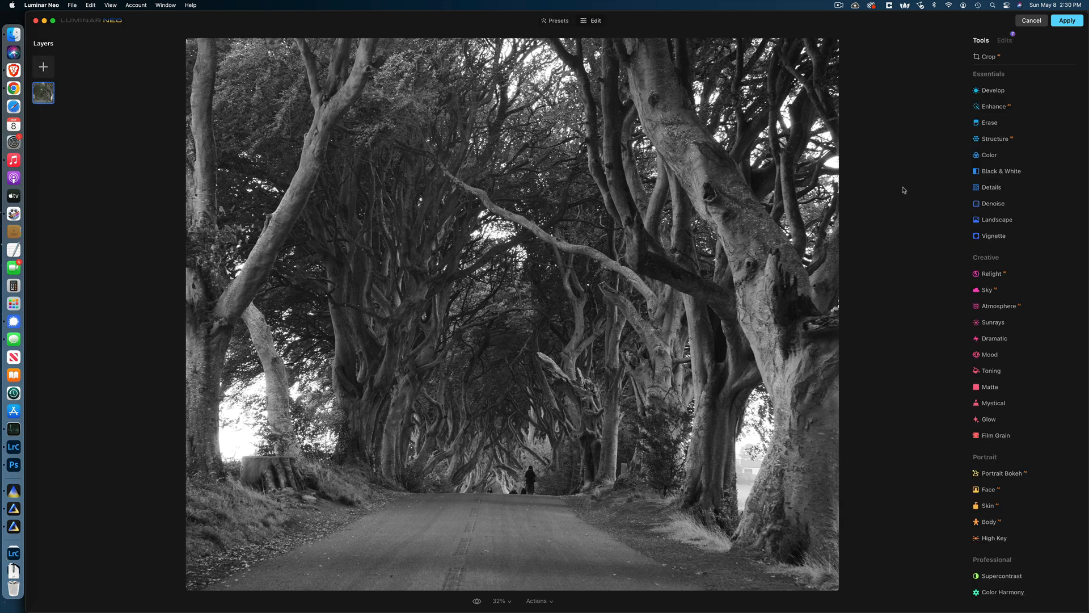
# Erase the standing person at the end of the road using a size 14 brush.
pyautogui.click(989, 123)
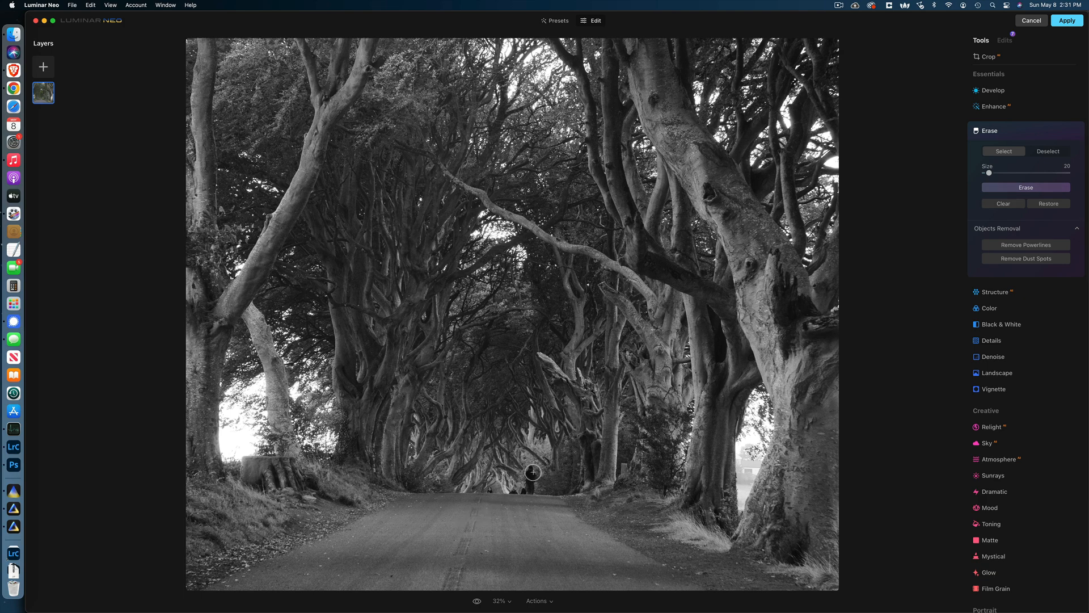
pyautogui.press('[')
pyautogui.moveTo(531, 469)
pyautogui.mouseDown()
pyautogui.moveTo(529, 491)
pyautogui.moveTo(533, 479)
pyautogui.mouseUp()
pyautogui.click(1021, 188)
# Erase the remaining small figures along the crest of the road.
pyautogui.click(524, 490)
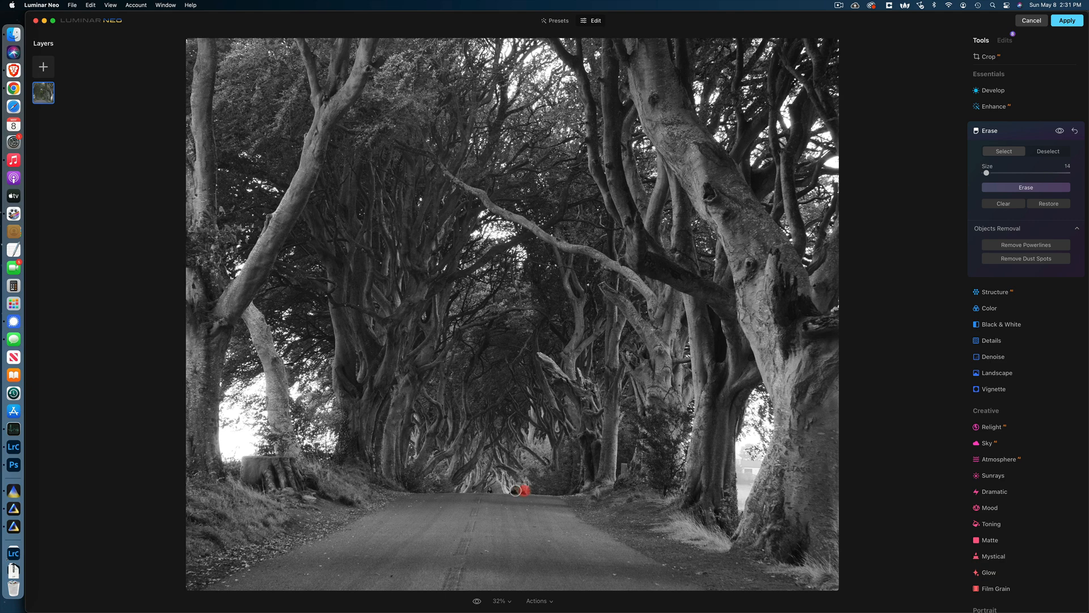
pyautogui.click(514, 490)
pyautogui.click(491, 488)
pyautogui.click(1014, 189)
pyautogui.click(1010, 132)
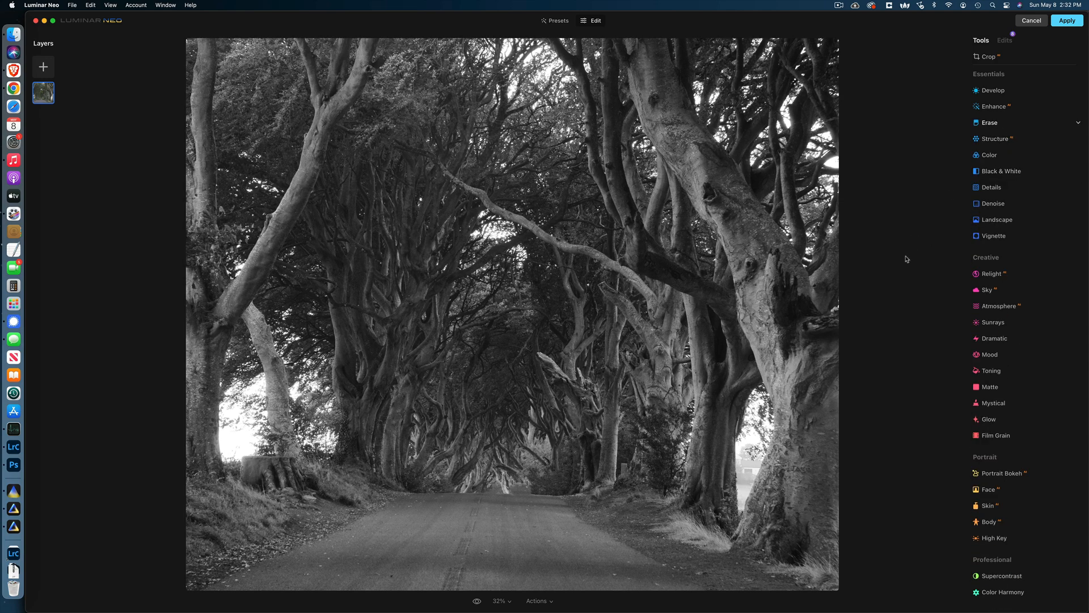
# Add Sunrays with the sun center in the bright gap above the middle of the road and Amount 20.
pyautogui.click(1005, 324)
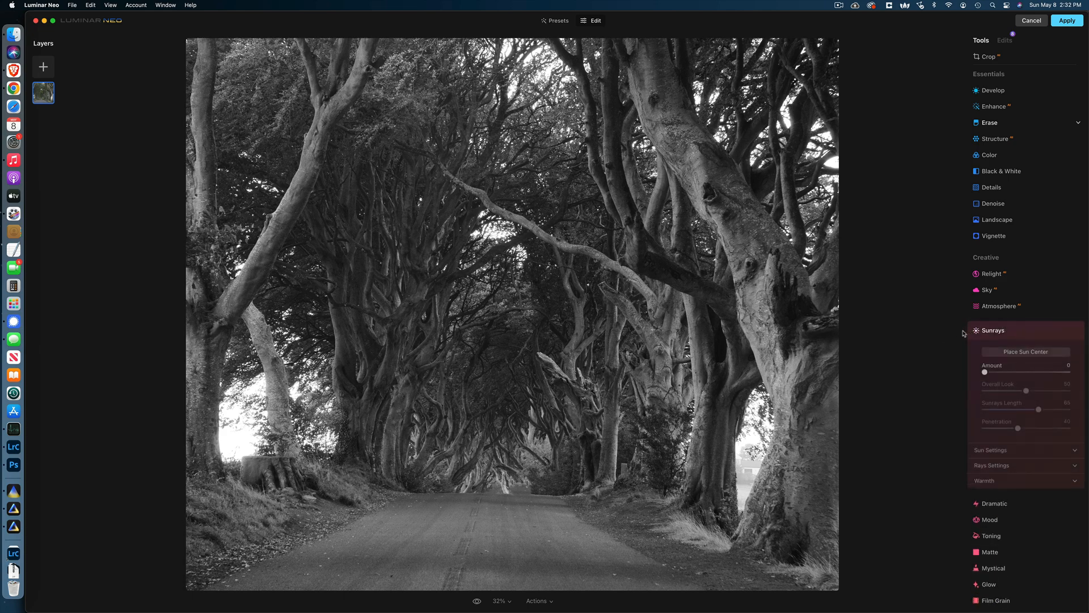
pyautogui.click(1033, 354)
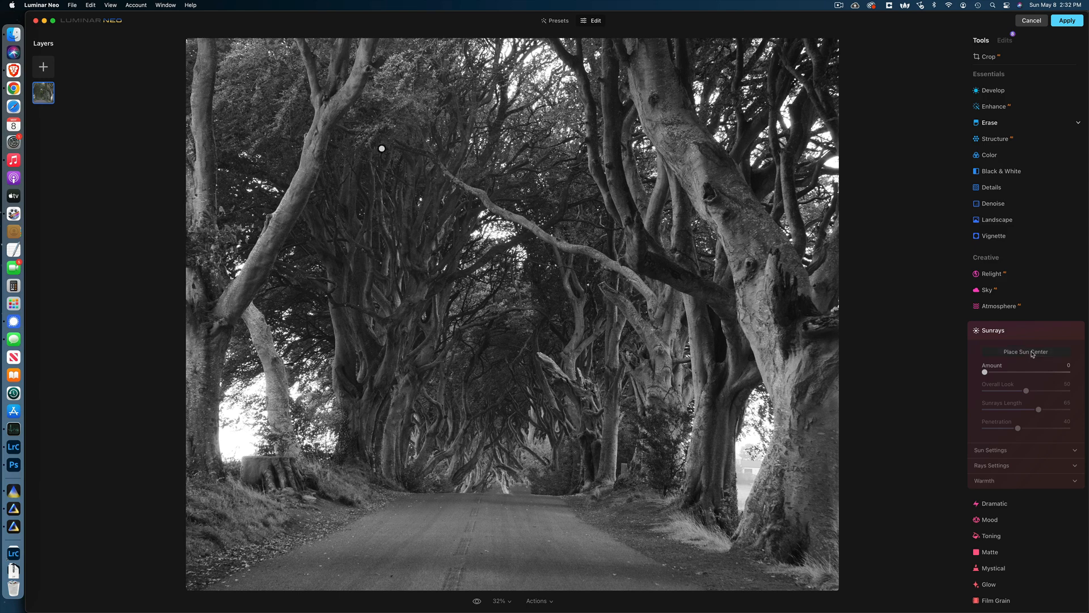
pyautogui.moveTo(382, 149)
pyautogui.mouseDown()
pyautogui.moveTo(445, 213)
pyautogui.moveTo(493, 233)
pyautogui.moveTo(539, 74)
pyautogui.moveTo(788, 119)
pyautogui.moveTo(535, 199)
pyautogui.moveTo(492, 242)
pyautogui.moveTo(492, 231)
pyautogui.mouseUp()
pyautogui.moveTo(985, 373); pyautogui.dragTo(1002, 374)
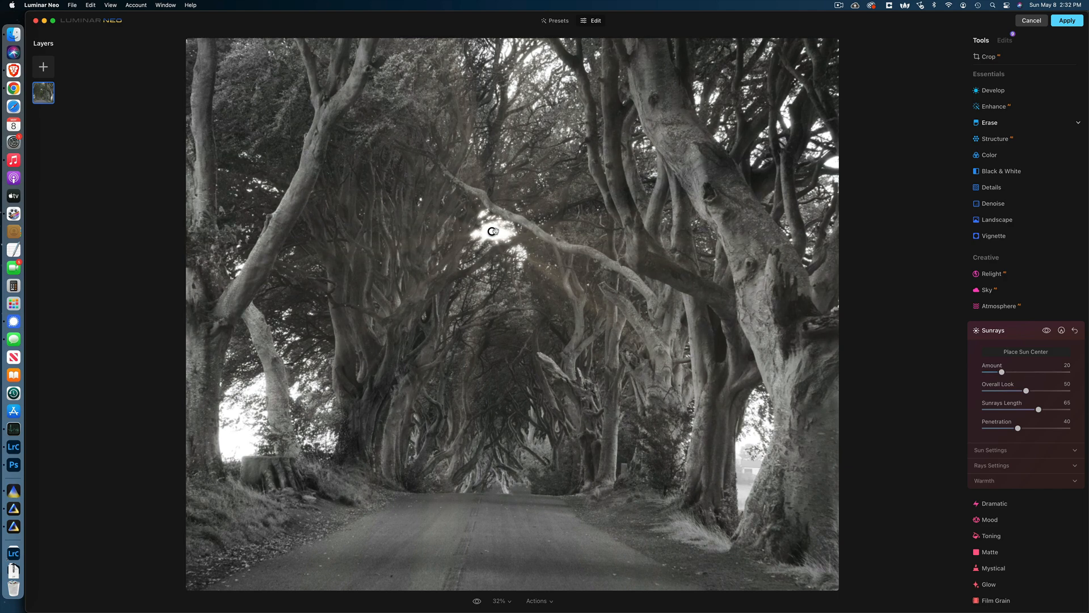
# Move the sun center to the bright gap behind the large right-hand tree's upper branches and set Amount to 42.
pyautogui.moveTo(492, 232); pyautogui.dragTo(787, 118)
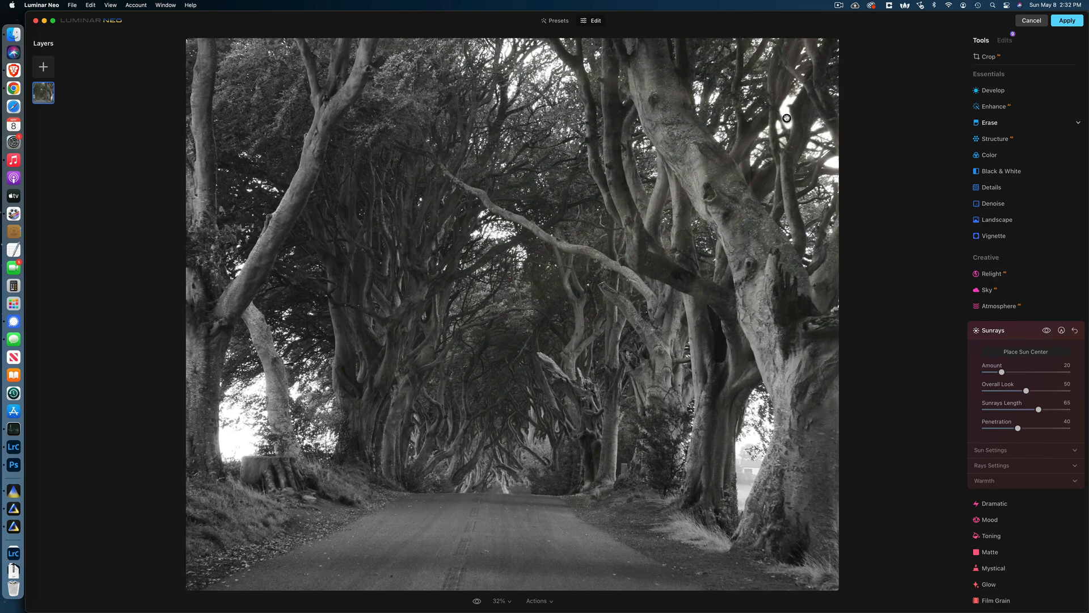
pyautogui.moveTo(1008, 373)
pyautogui.mouseDown()
pyautogui.moveTo(1034, 374)
pyautogui.moveTo(1020, 374)
pyautogui.mouseUp()
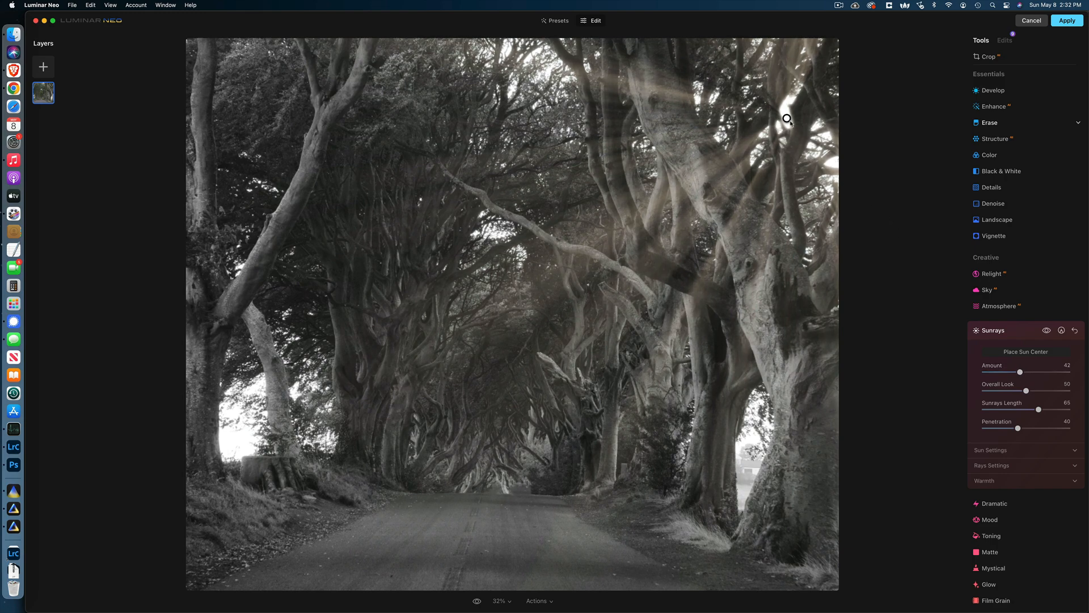
pyautogui.moveTo(787, 118)
pyautogui.mouseDown()
pyautogui.moveTo(465, 73)
pyautogui.moveTo(512, 93)
pyautogui.moveTo(786, 114)
pyautogui.mouseUp()
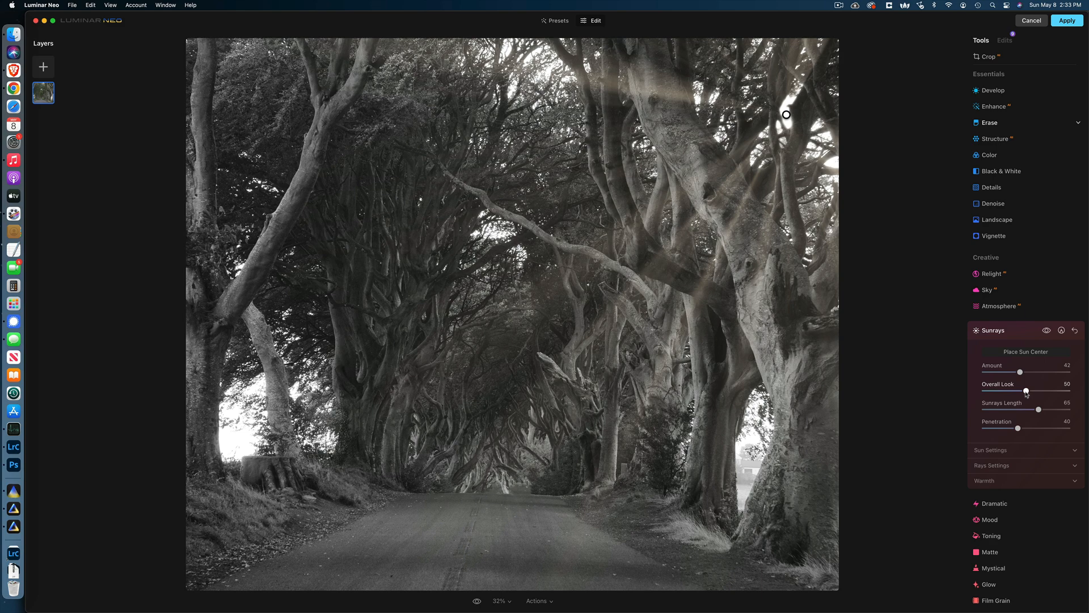
# Refine the sunrays with Overall Look 53, Sunrays Length 73, Penetration 35 and Number of Sunrays 25.
pyautogui.moveTo(1027, 392); pyautogui.dragTo(1015, 433)
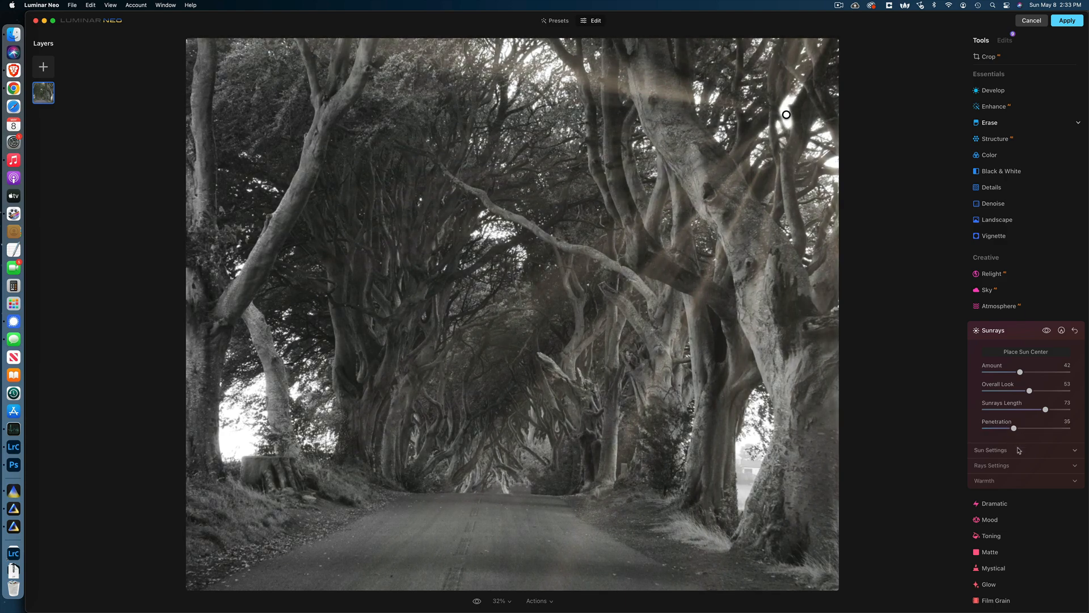
pyautogui.click(1019, 451)
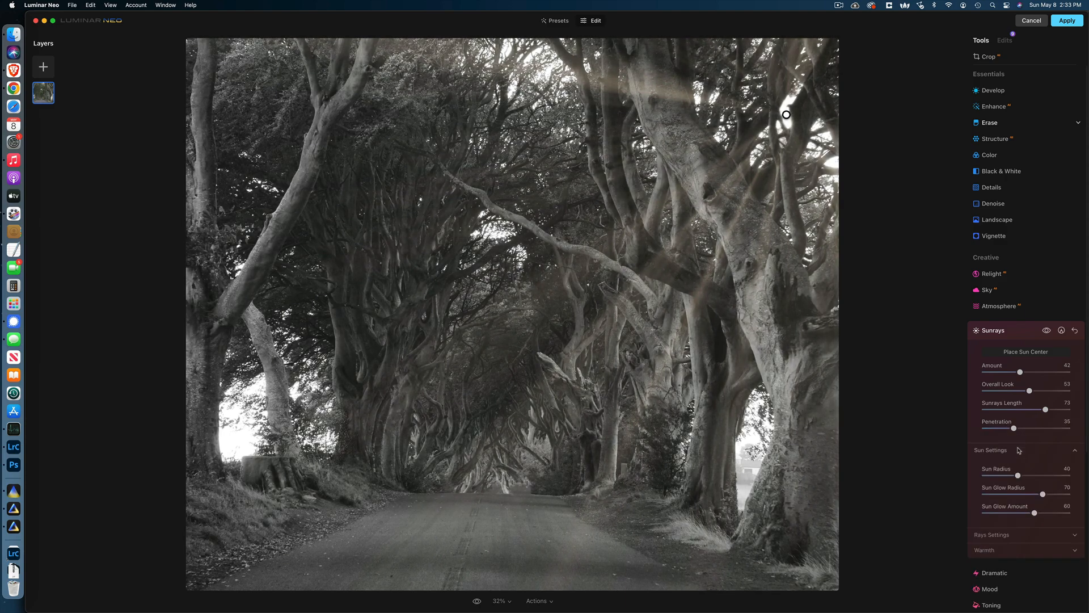
pyautogui.click(1030, 537)
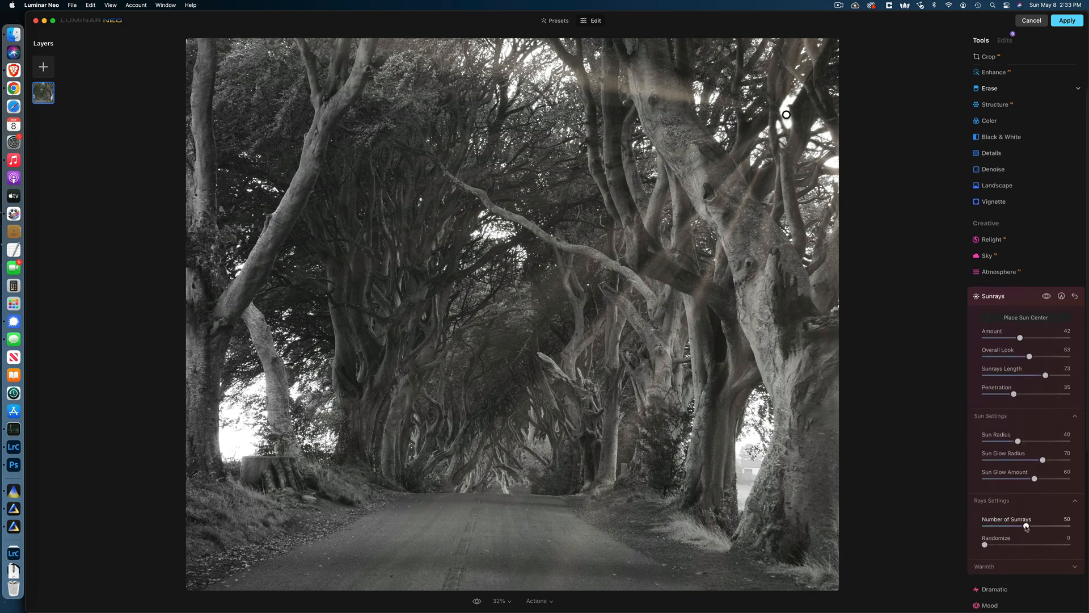
pyautogui.moveTo(1033, 526); pyautogui.dragTo(1006, 530)
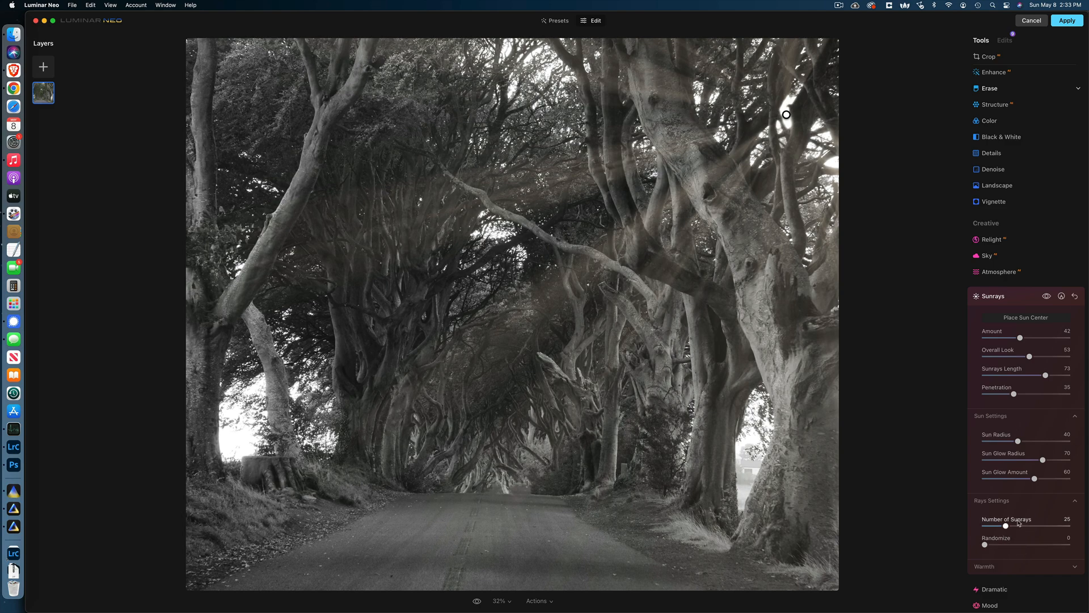
# Reduce the Sunrays Warmth so the rays suit the black-and-white photo.
pyautogui.scroll(-3, 1020, 522)
pyautogui.click(1019, 465)
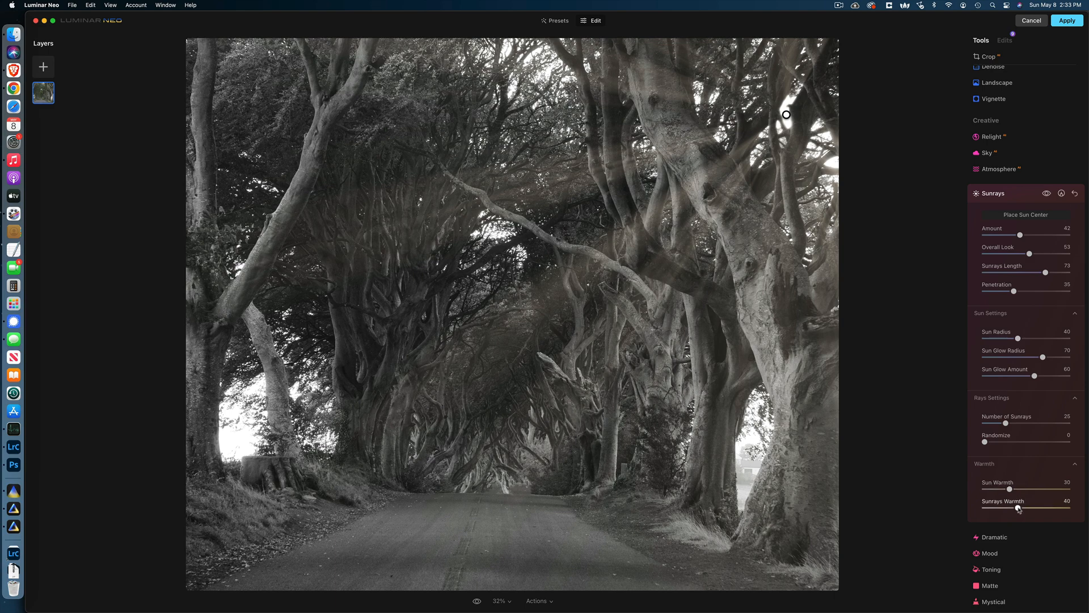
pyautogui.moveTo(1019, 509); pyautogui.dragTo(1006, 510)
pyautogui.click(1026, 189)
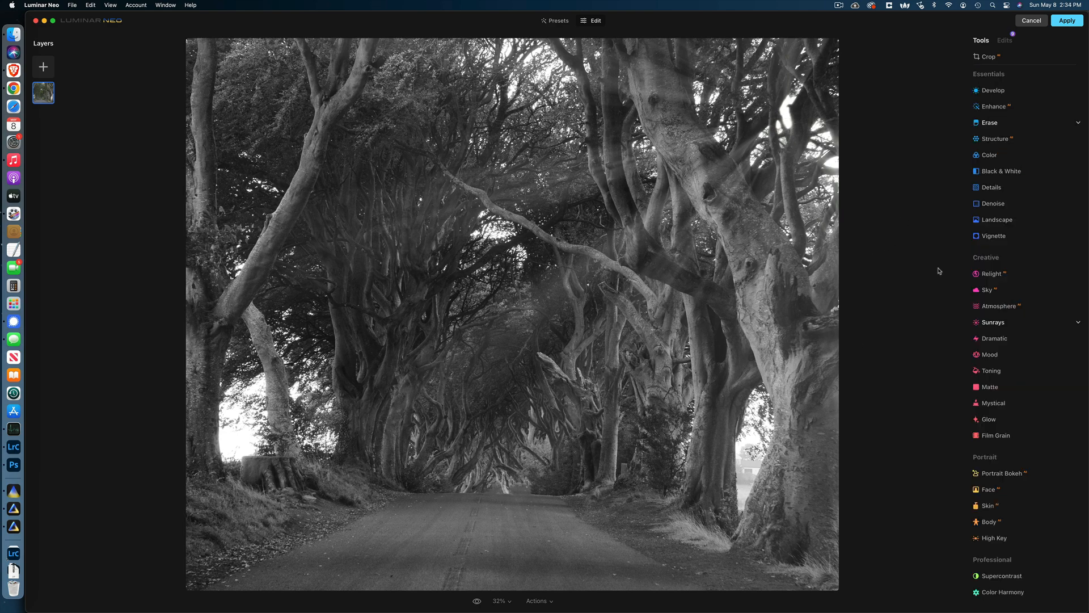
# Lower the Highlights of the black-and-white tree photo to -76 with the Develop tool.
pyautogui.click(998, 90)
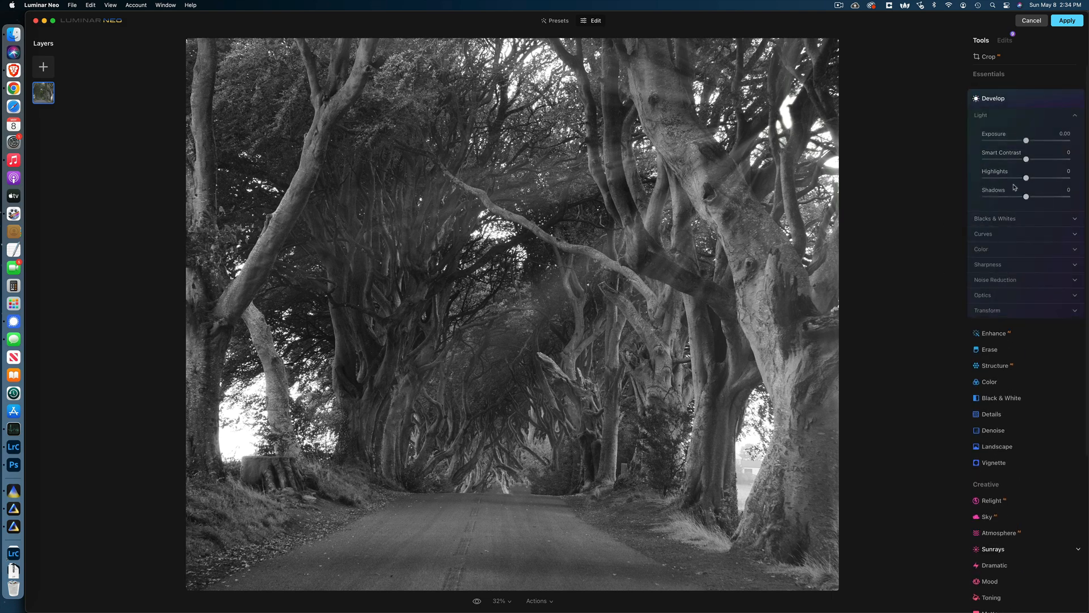
pyautogui.moveTo(1027, 180); pyautogui.dragTo(1017, 179)
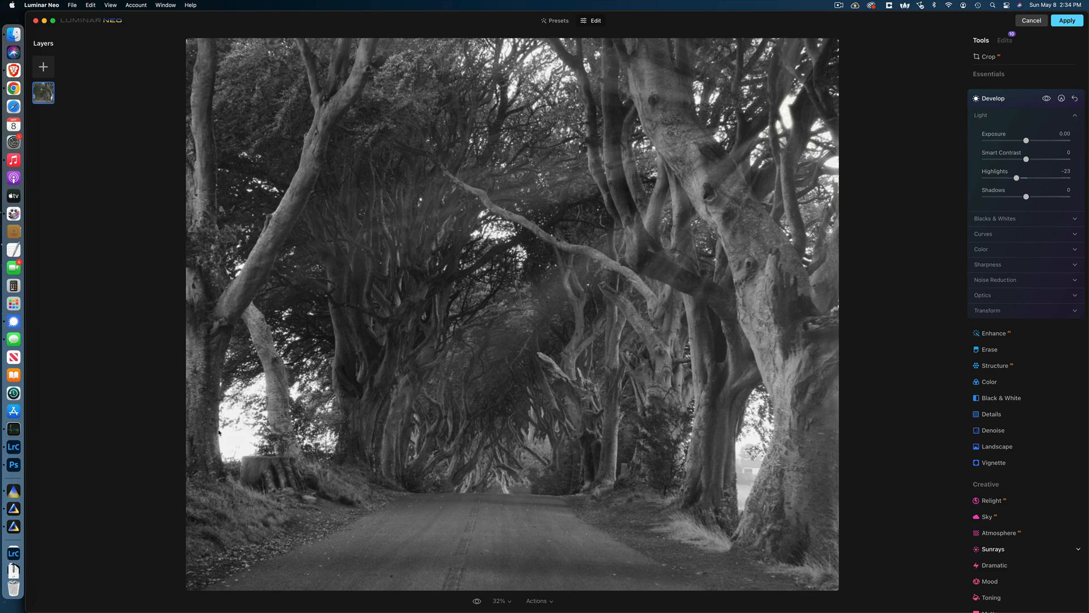
pyautogui.moveTo(1017, 179); pyautogui.dragTo(994, 179)
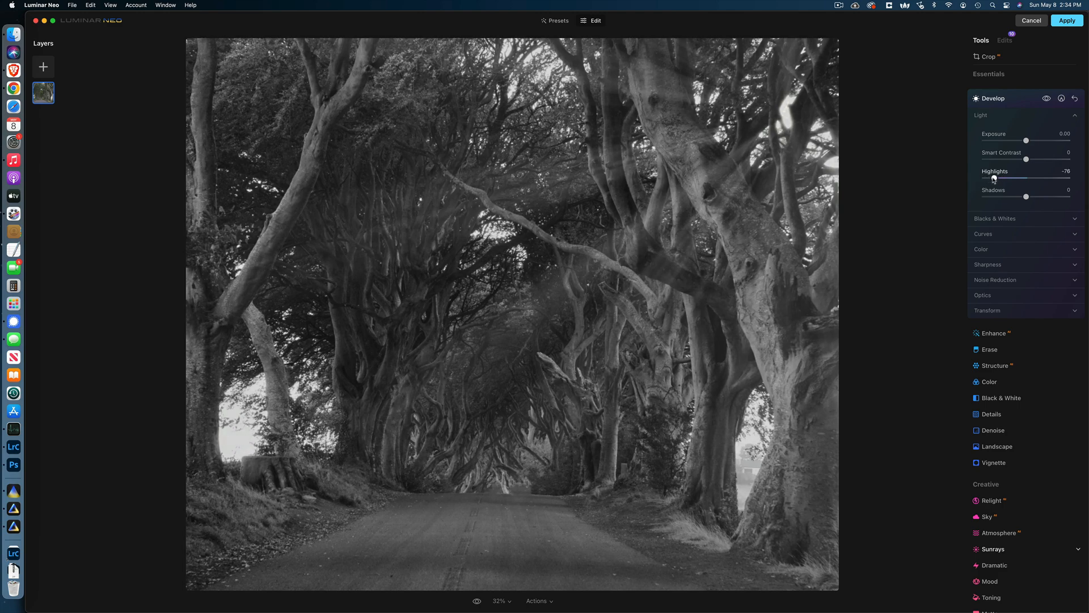
pyautogui.moveTo(1027, 140); pyautogui.dragTo(1025, 140)
pyautogui.click(1011, 103)
# Set the Structure Amount to 22 and the Vignette Amount to -61 on the black-and-white tree photo.
pyautogui.click(1007, 139)
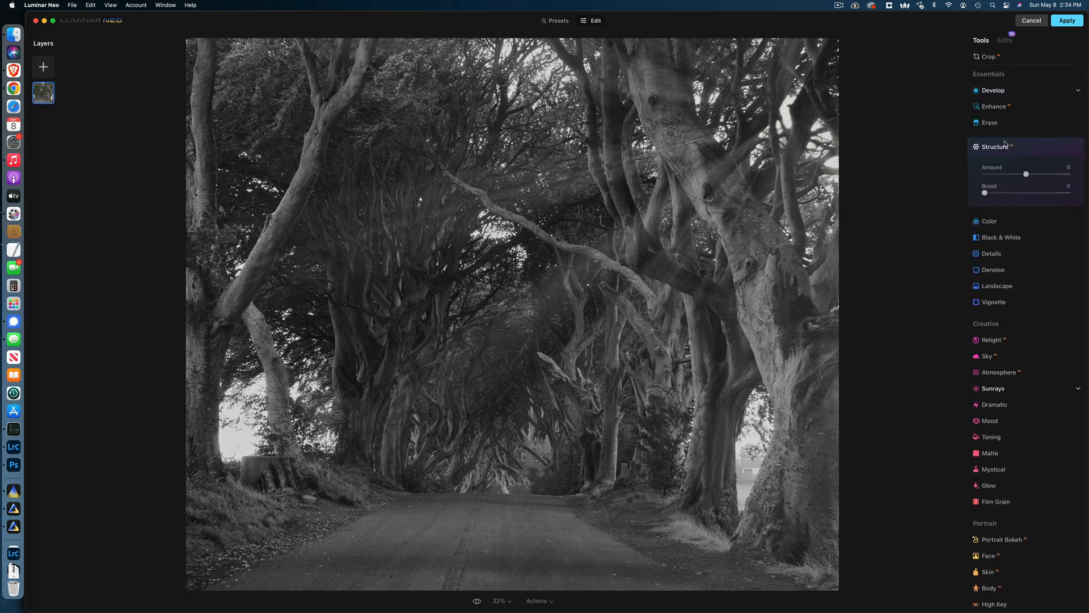
pyautogui.moveTo(1025, 177); pyautogui.dragTo(1037, 176)
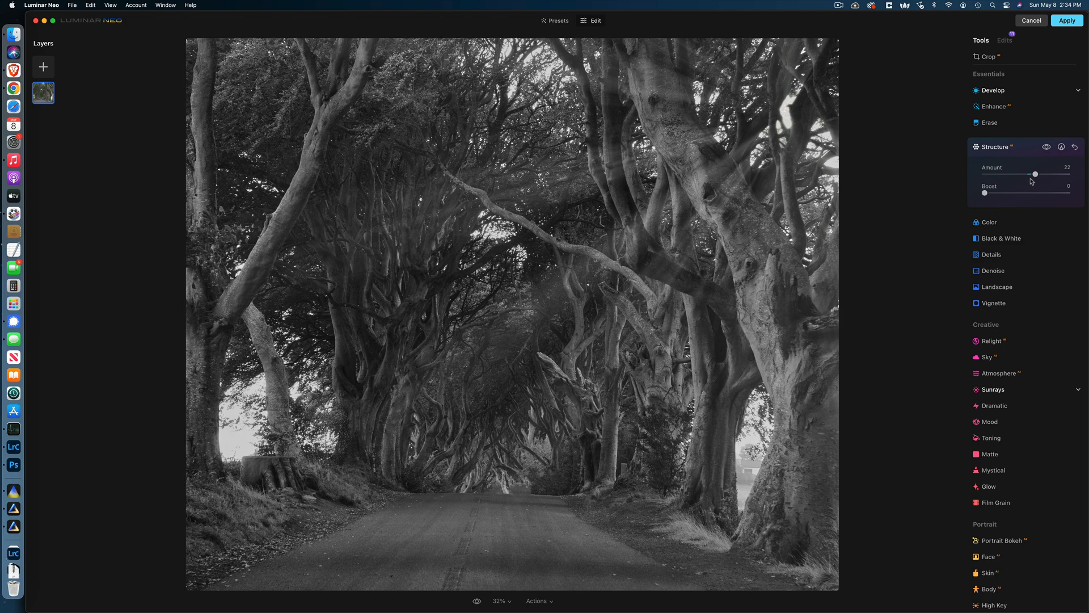
pyautogui.click(1007, 307)
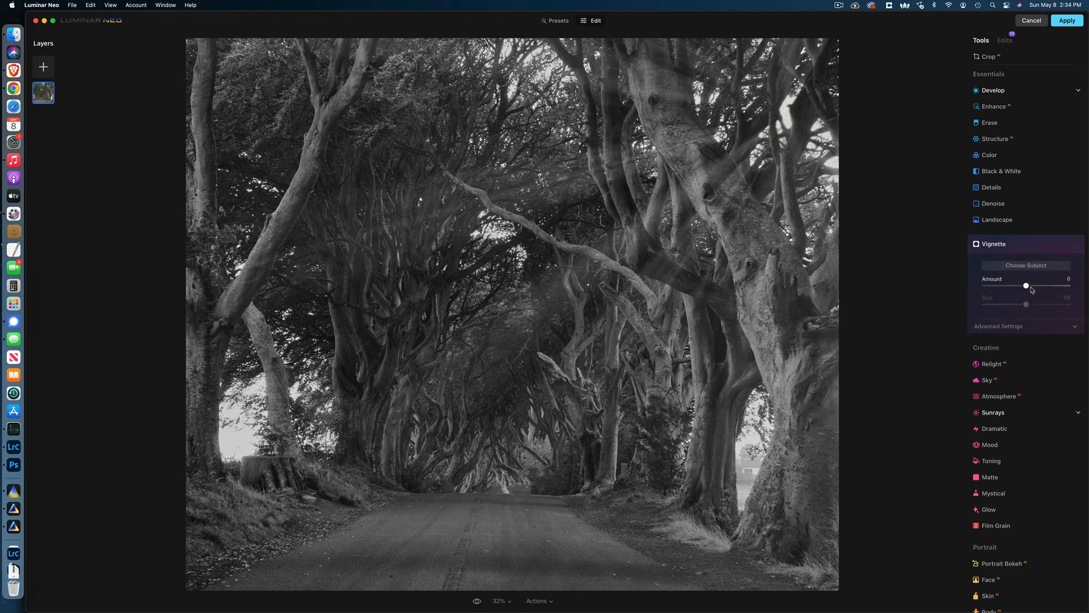
pyautogui.moveTo(1027, 287); pyautogui.dragTo(1000, 286)
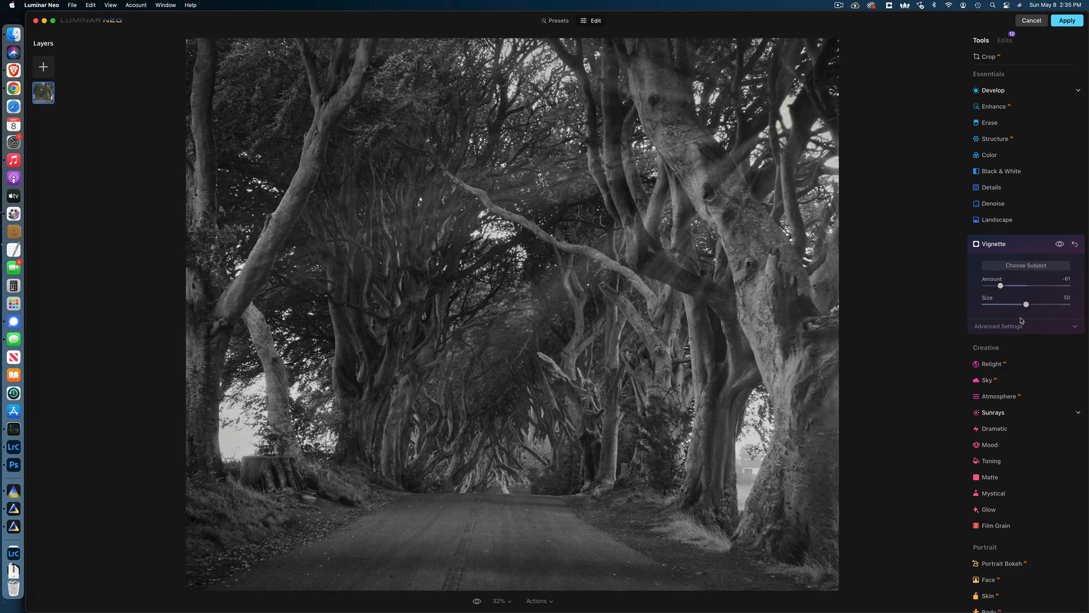
pyautogui.click(1012, 246)
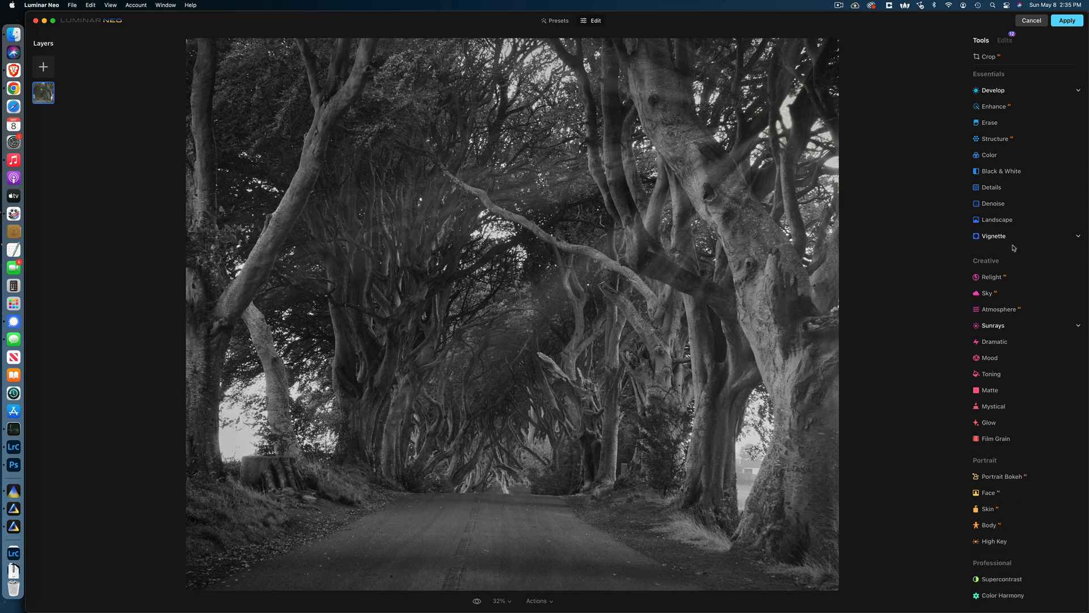
# Add Film Grain to the black-and-white tree photo with an Amount of 16.
pyautogui.click(1013, 436)
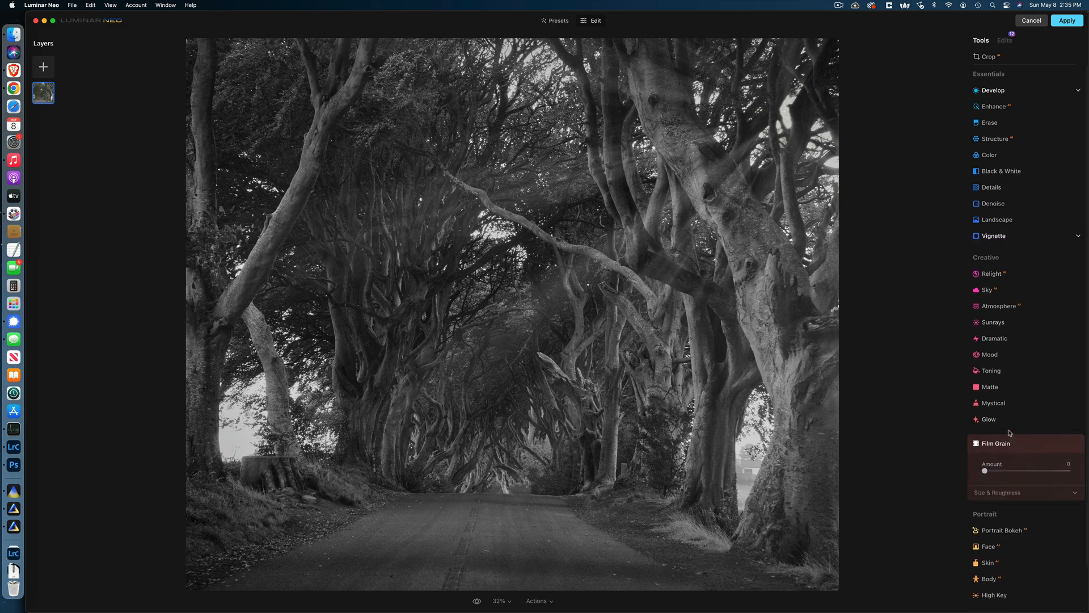
pyautogui.moveTo(986, 471); pyautogui.dragTo(1037, 474)
pyautogui.moveTo(1033, 475); pyautogui.dragTo(999, 476)
# Compare the edited black-and-white tree photo with the original image twice.
pyautogui.press('\\')
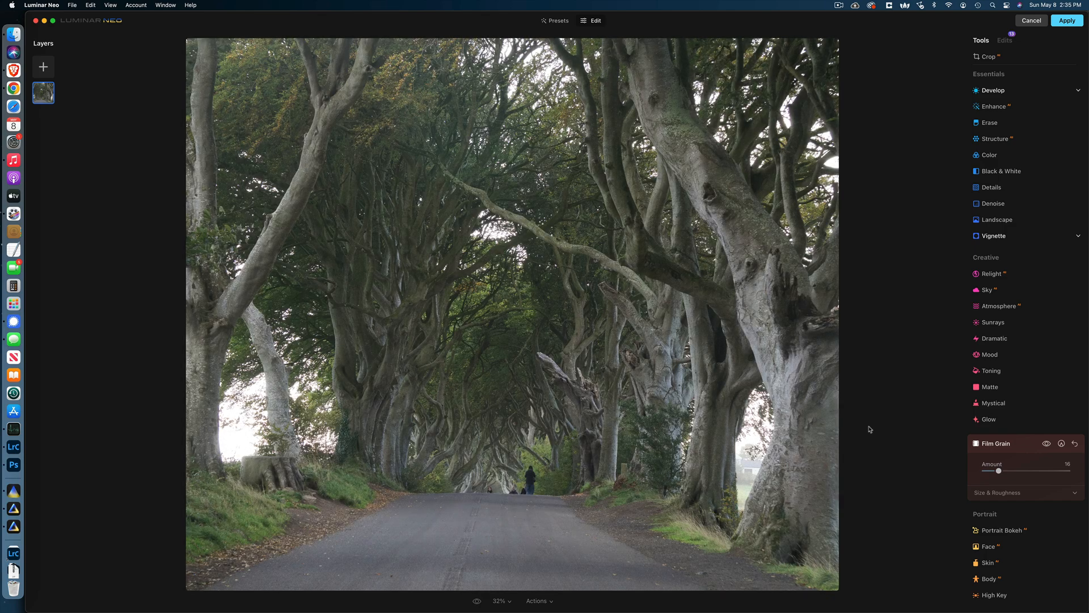
pyautogui.press('\\')
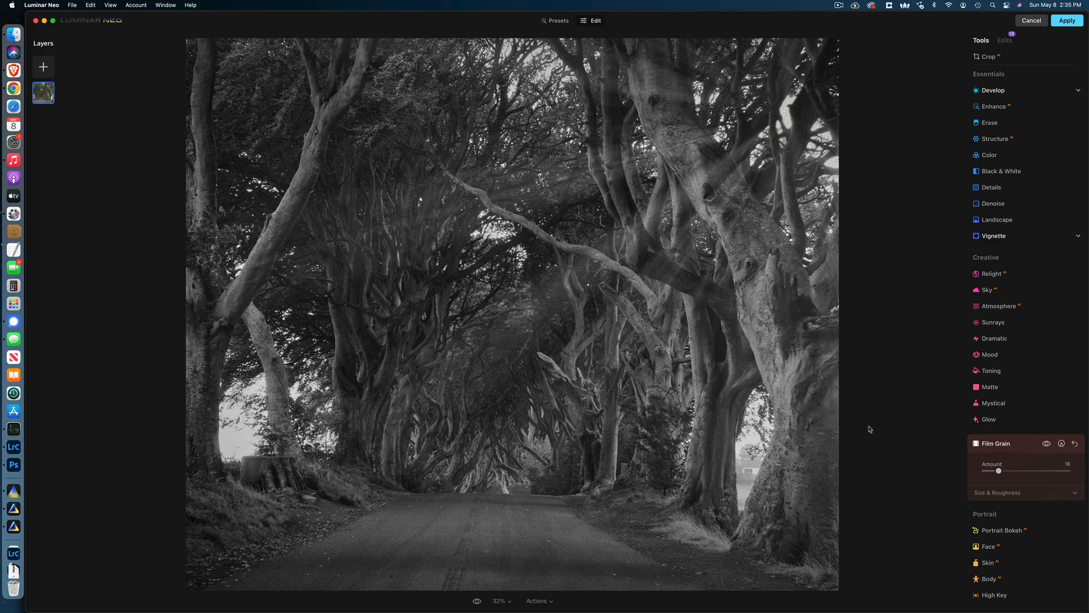
pyautogui.press('\\')
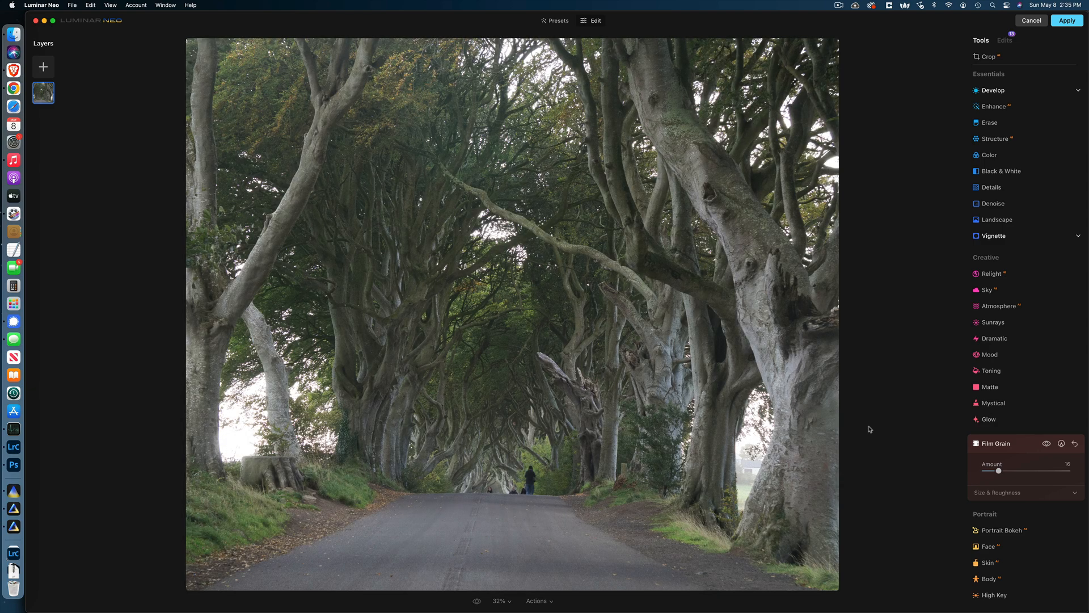
pyautogui.press('\\')
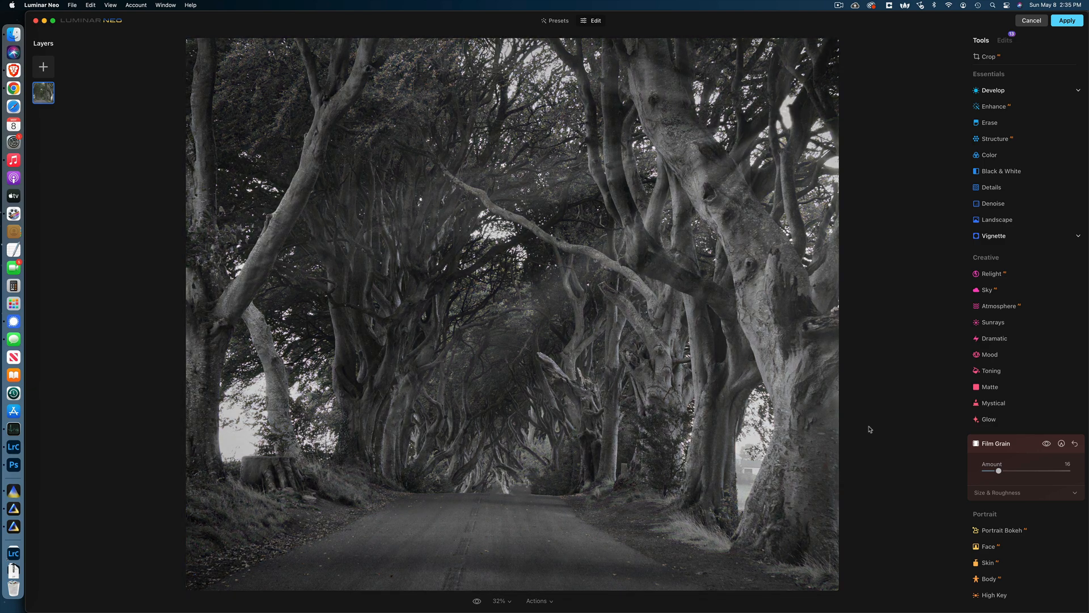
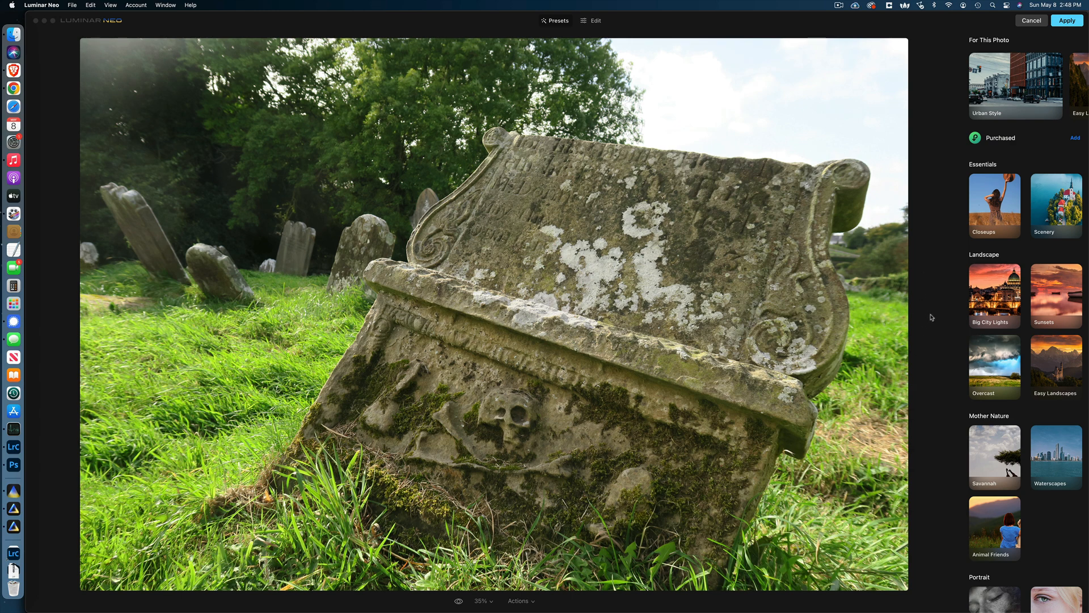
# Apply the Backlit Clouds preset from the Overcast collection to the gravestone photo and return to the editing tools.
pyautogui.click(988, 369)
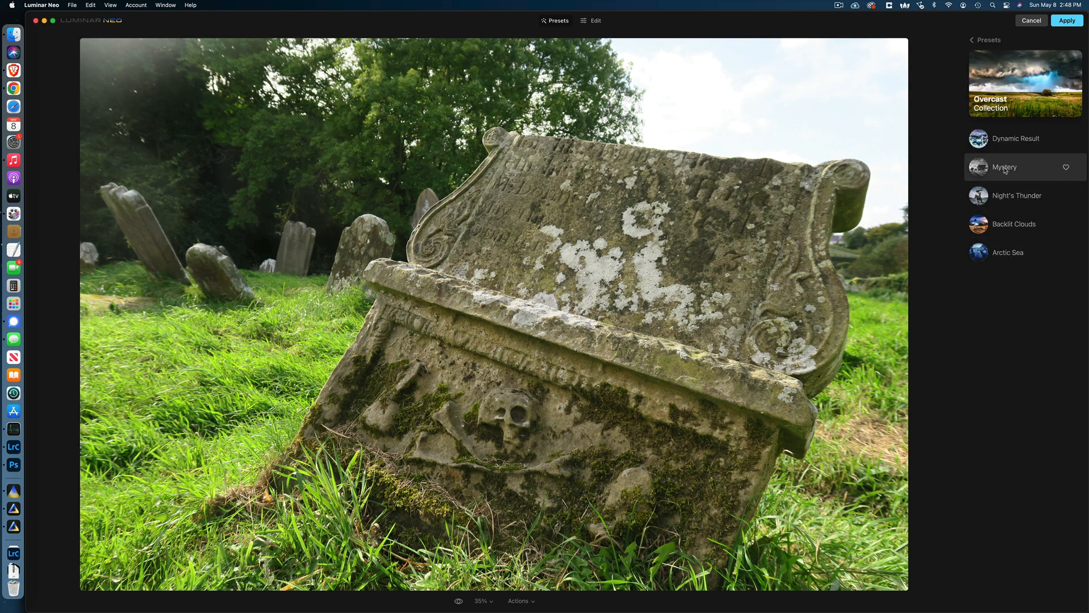
pyautogui.click(1008, 224)
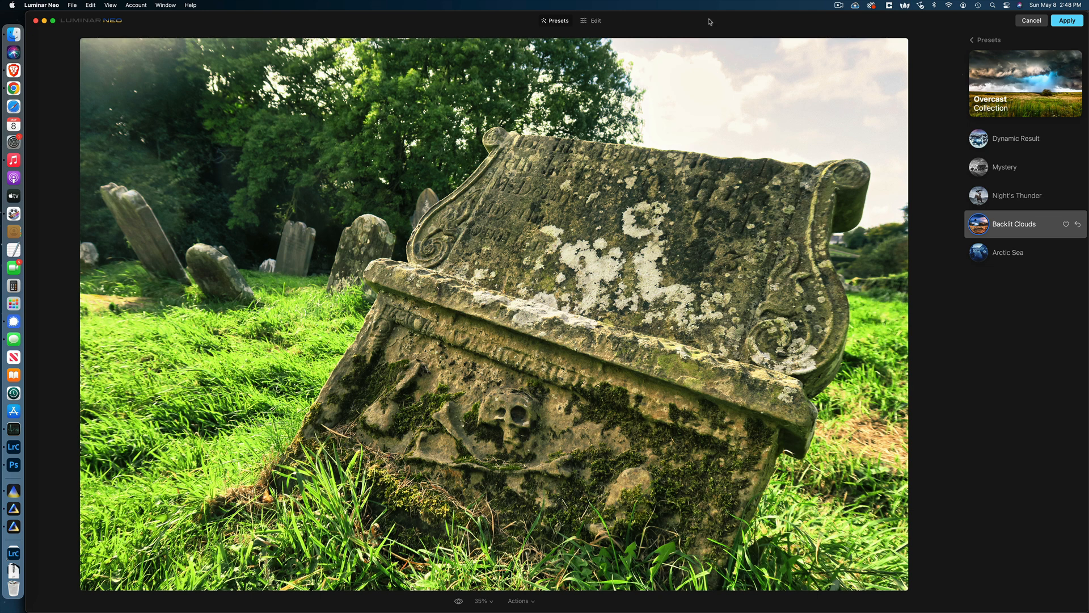
pyautogui.click(601, 22)
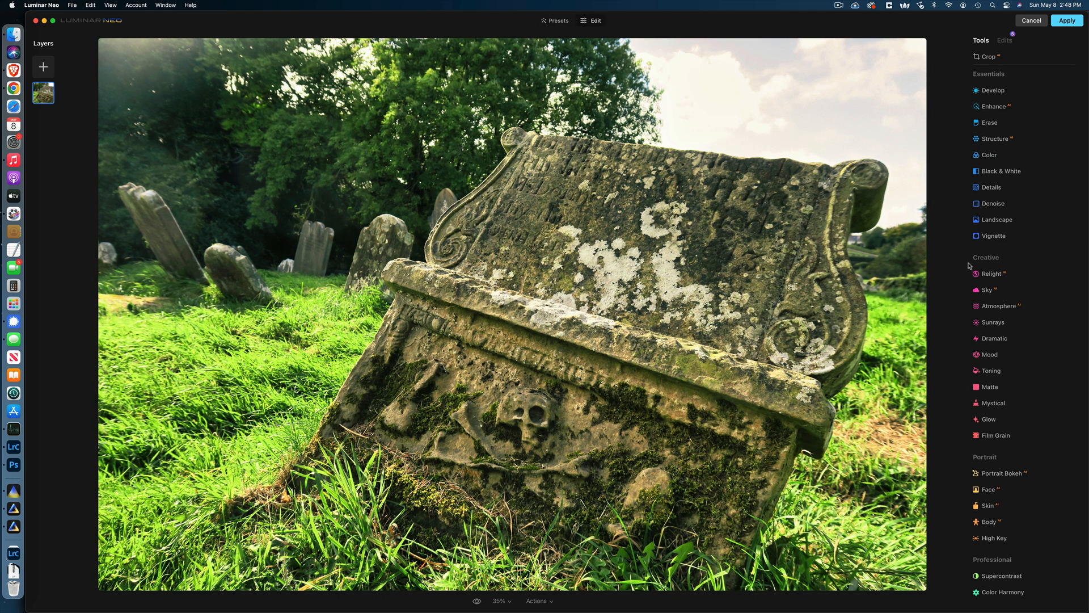
# Reduce the gravestone photo's overall Saturation and set the Green hue to -23 with the Color tool.
pyautogui.click(990, 155)
pyautogui.moveTo(1026, 190); pyautogui.dragTo(1021, 194)
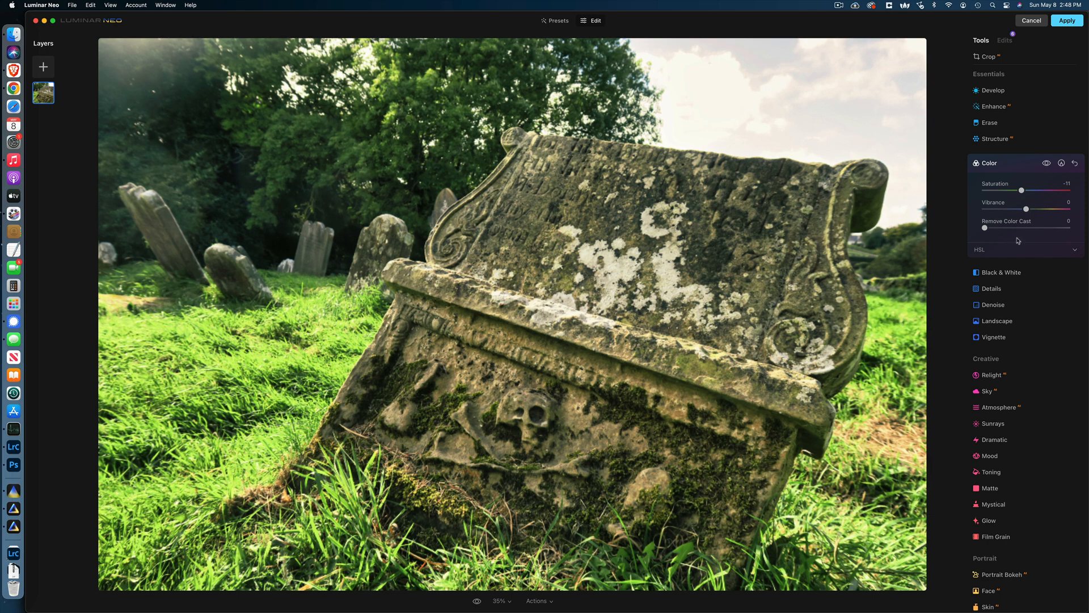
pyautogui.click(1030, 252)
pyautogui.moveTo(1027, 346); pyautogui.dragTo(1014, 349)
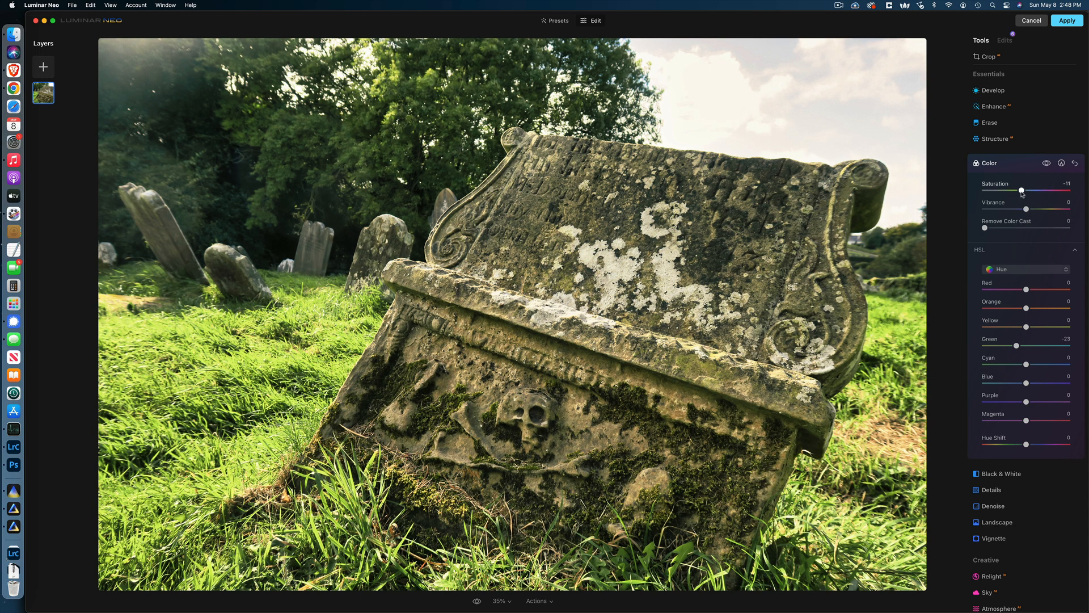
pyautogui.moveTo(1022, 193); pyautogui.dragTo(1017, 195)
pyautogui.click(1015, 167)
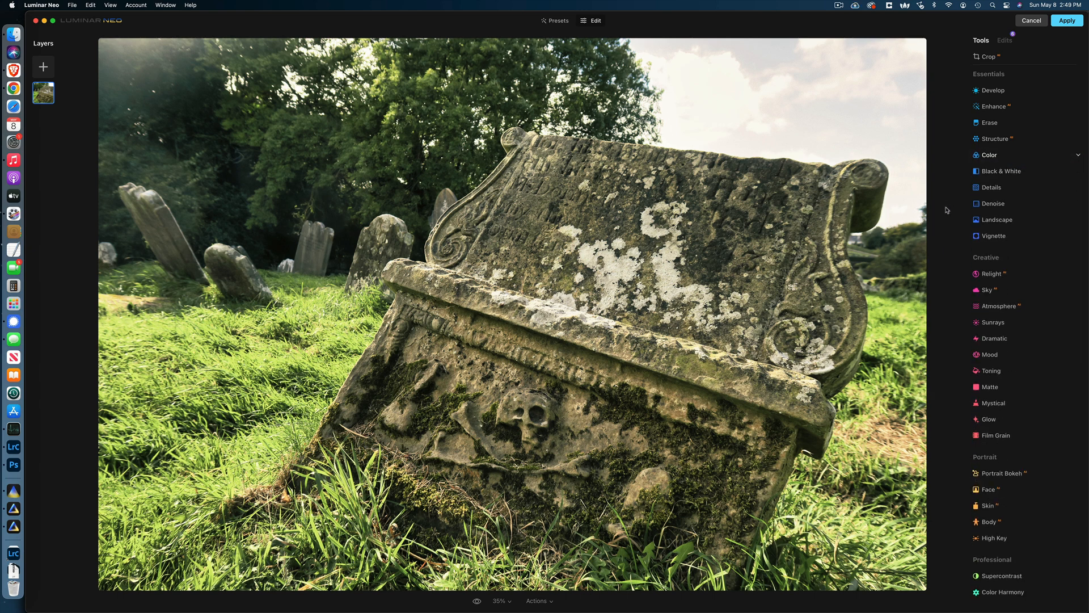
# Apply the Mystical effect with Amount 97 and compare the gravestone photo with and without it.
pyautogui.click(988, 404)
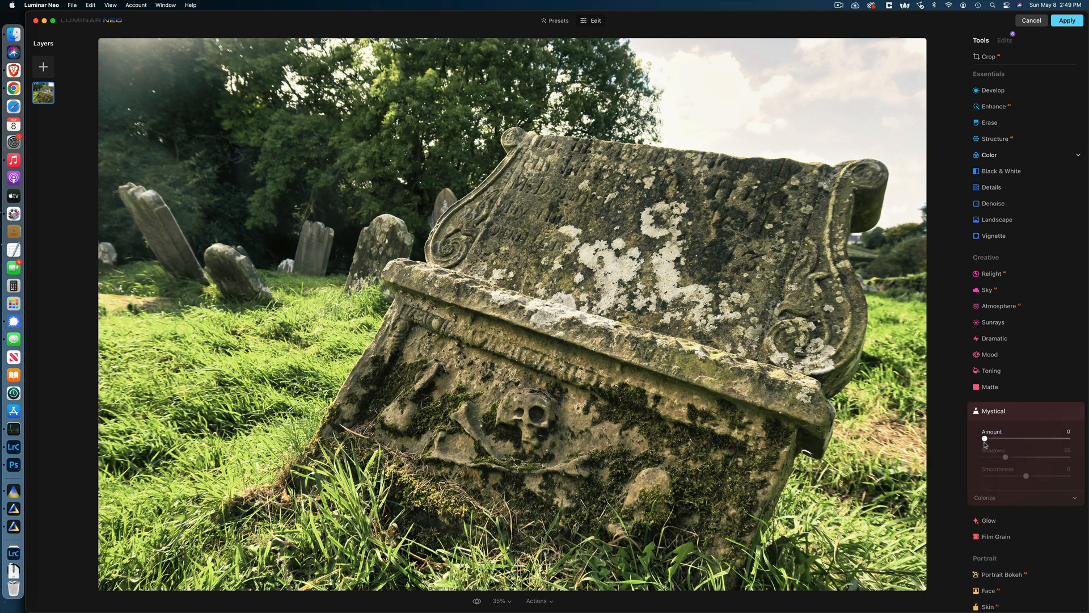
pyautogui.moveTo(985, 439); pyautogui.dragTo(1078, 441)
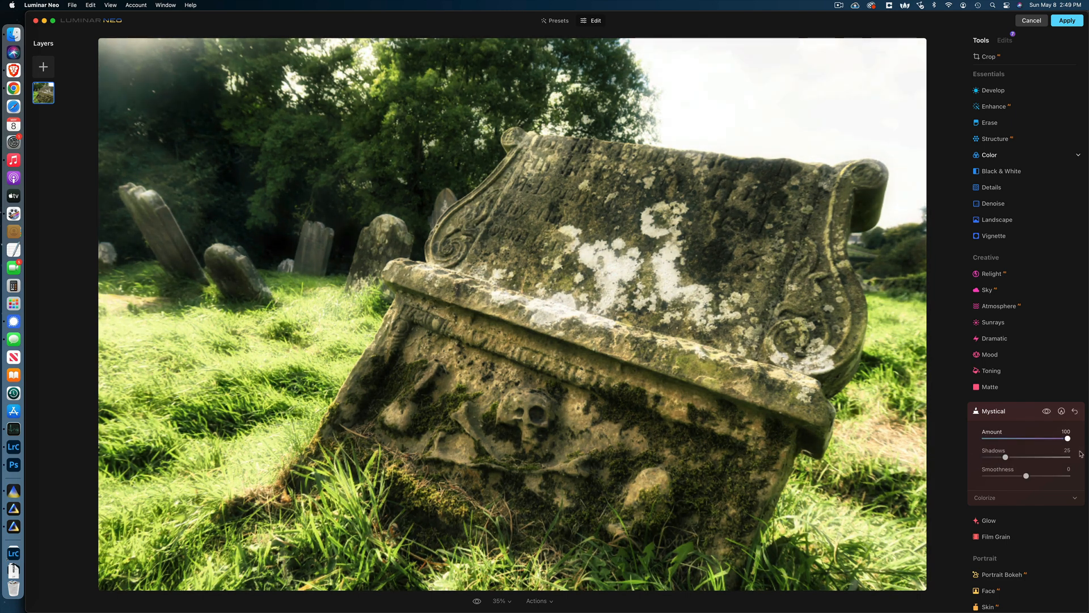
pyautogui.moveTo(1081, 452)
pyautogui.mouseDown()
pyautogui.moveTo(987, 443)
pyautogui.moveTo(1084, 444)
pyautogui.moveTo(1041, 446)
pyautogui.moveTo(1070, 446)
pyautogui.mouseUp()
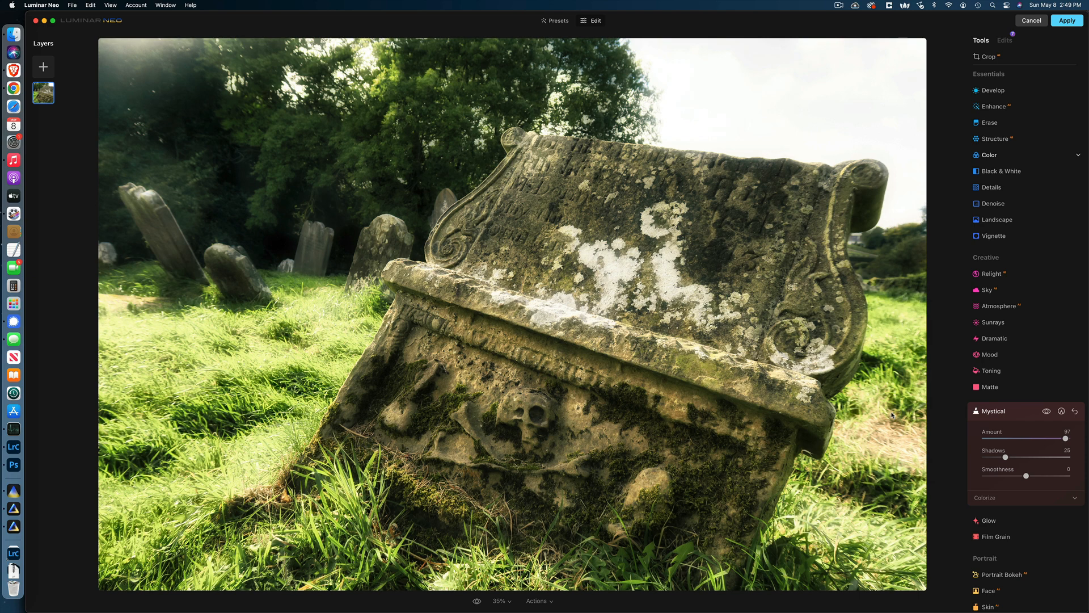
pyautogui.click(1047, 411)
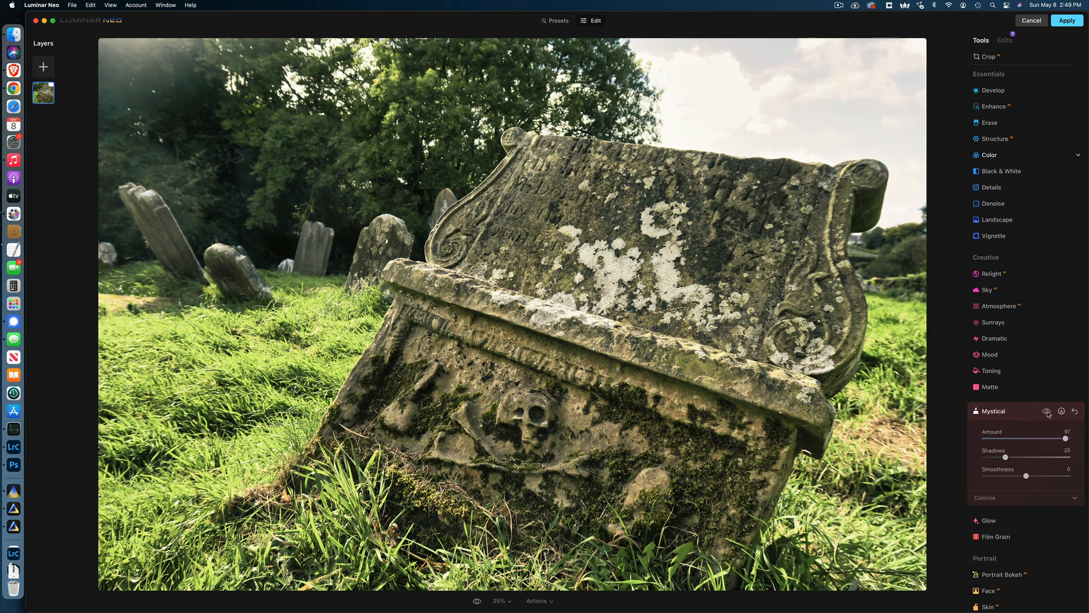
pyautogui.click(1048, 412)
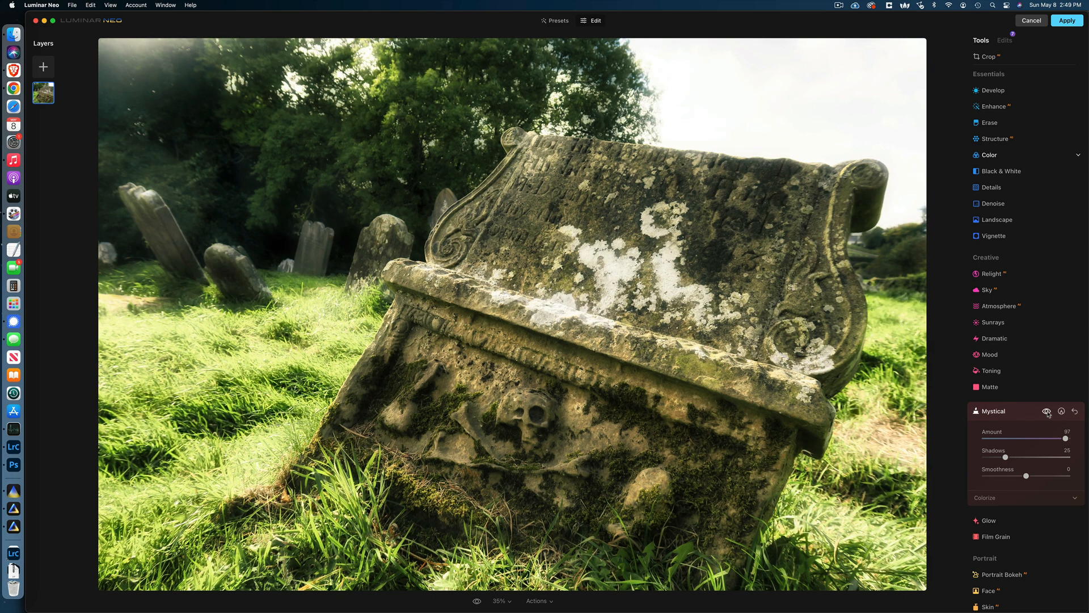
# Try the Glow tool with Soft Focus at Amount 28 and Orton Effect Soft at Amount 37, resetting the Amount after each.
pyautogui.click(994, 523)
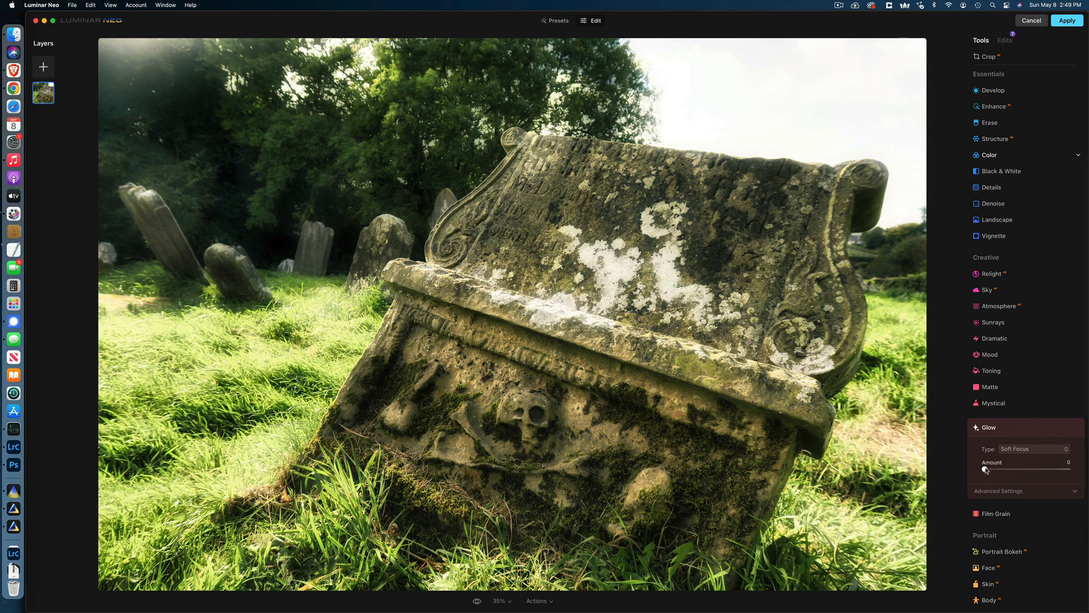
pyautogui.moveTo(986, 470); pyautogui.dragTo(1013, 470)
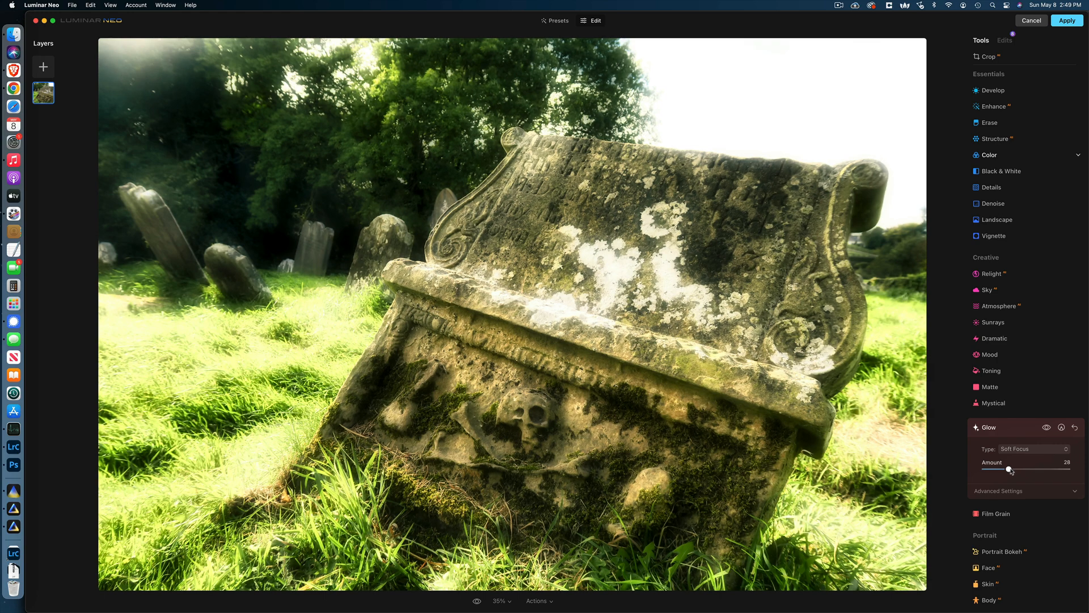
pyautogui.doubleClick(1009, 469)
pyautogui.click(1057, 450)
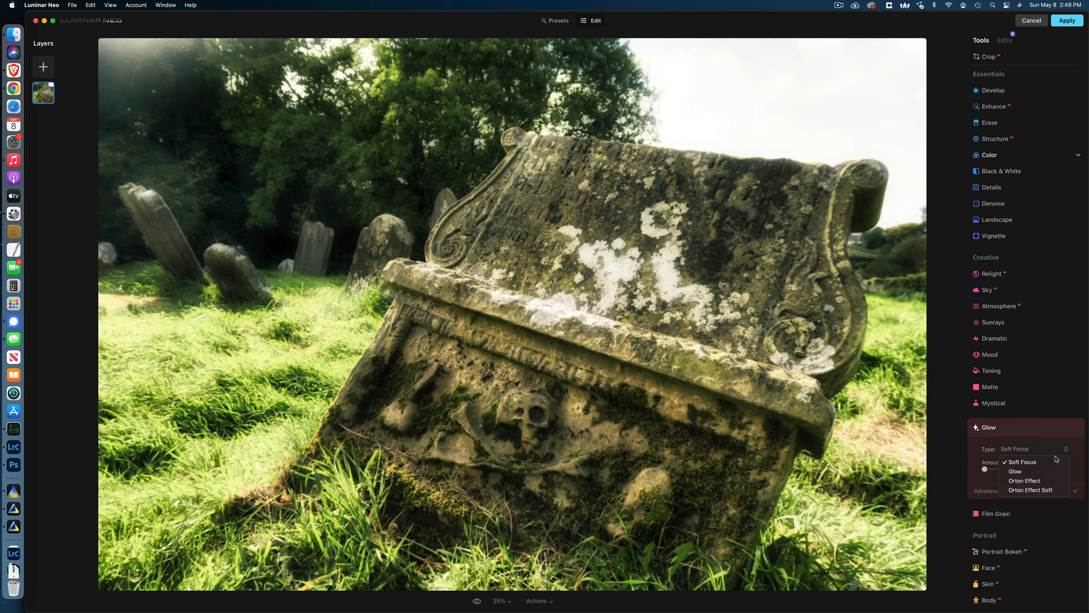
pyautogui.click(1048, 491)
pyautogui.moveTo(985, 469); pyautogui.dragTo(1021, 472)
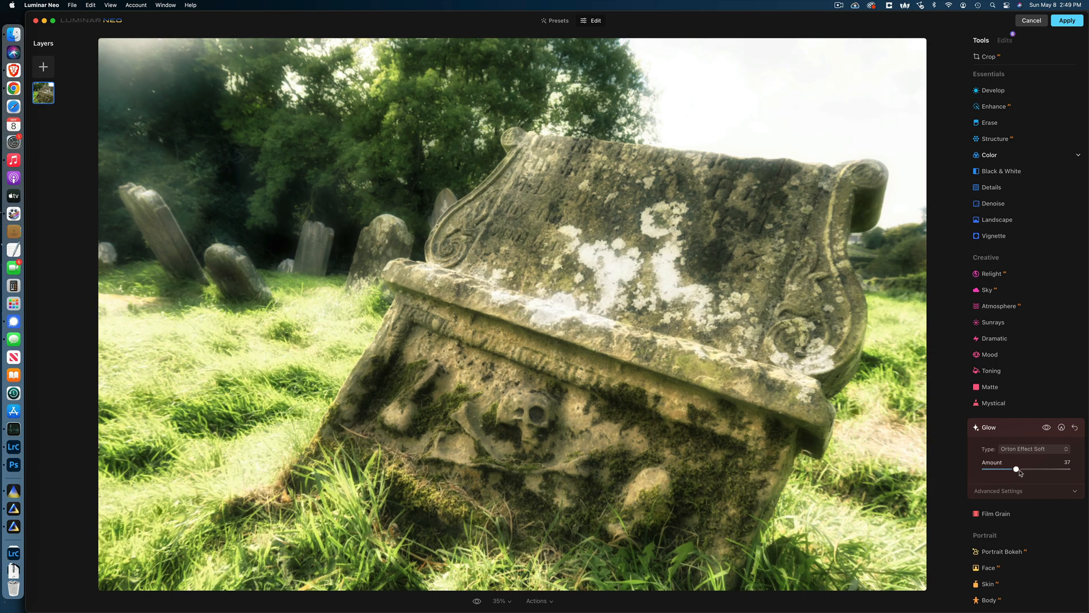
pyautogui.moveTo(1019, 473); pyautogui.dragTo(986, 474)
# Set the Glow type to Soft Focus and raise its Amount to about 17.
pyautogui.click(1057, 449)
pyautogui.click(1041, 463)
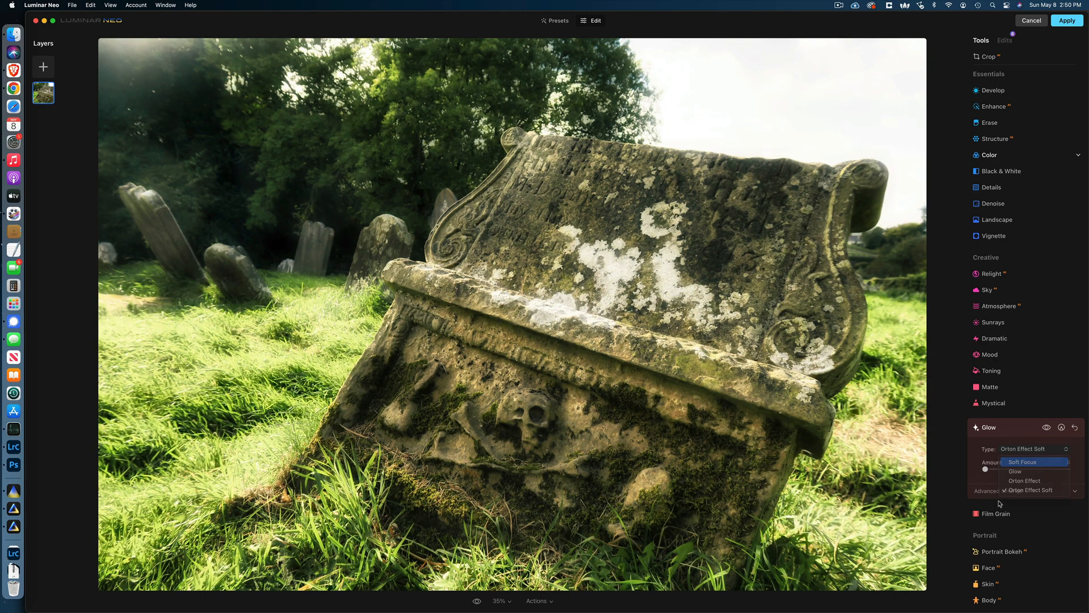
pyautogui.moveTo(988, 471); pyautogui.dragTo(1003, 471)
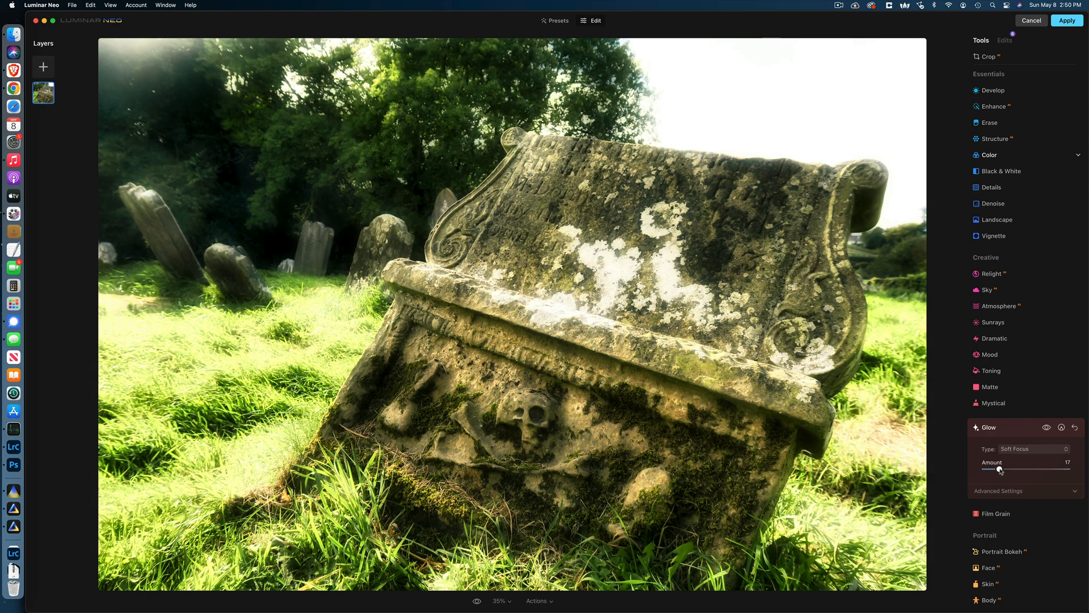
pyautogui.moveTo(1003, 471); pyautogui.dragTo(1005, 471)
# Set Exposure to -1.02 and Shadows to 34 with the Develop tool on the gravestone photo.
pyautogui.click(994, 90)
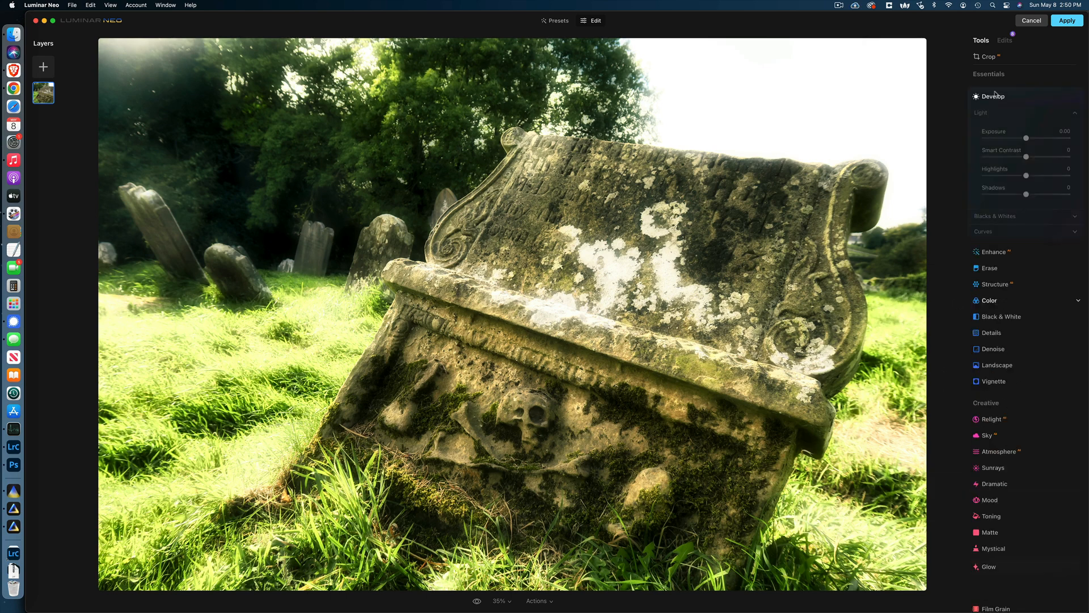
pyautogui.moveTo(1027, 142); pyautogui.dragTo(1021, 143)
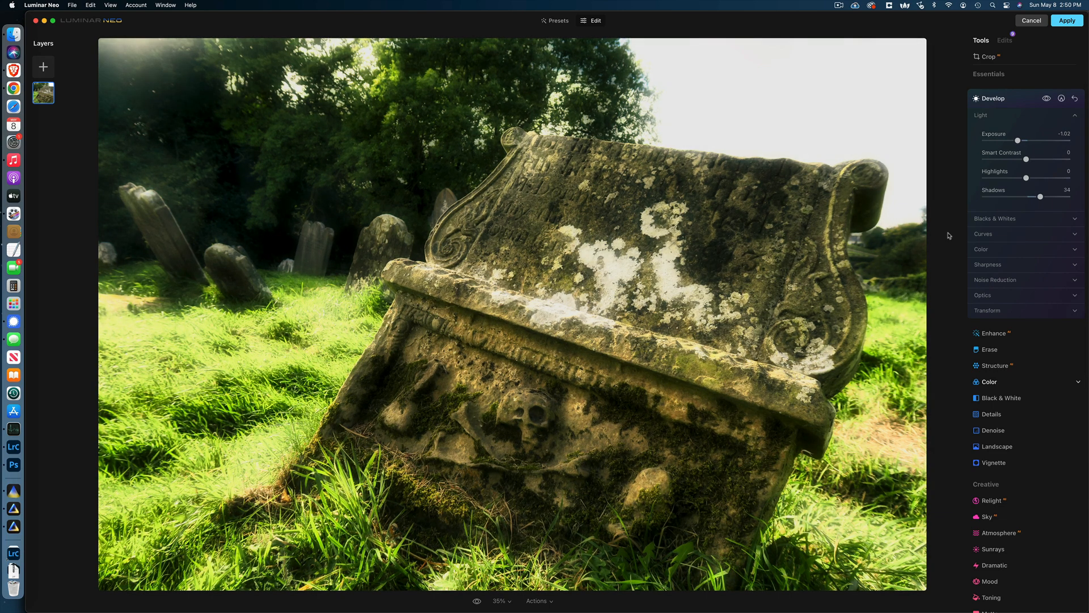
# Shift the Green hue toward yellow and lower the Saturation with another Color adjustment to mute the grass.
pyautogui.click(1026, 387)
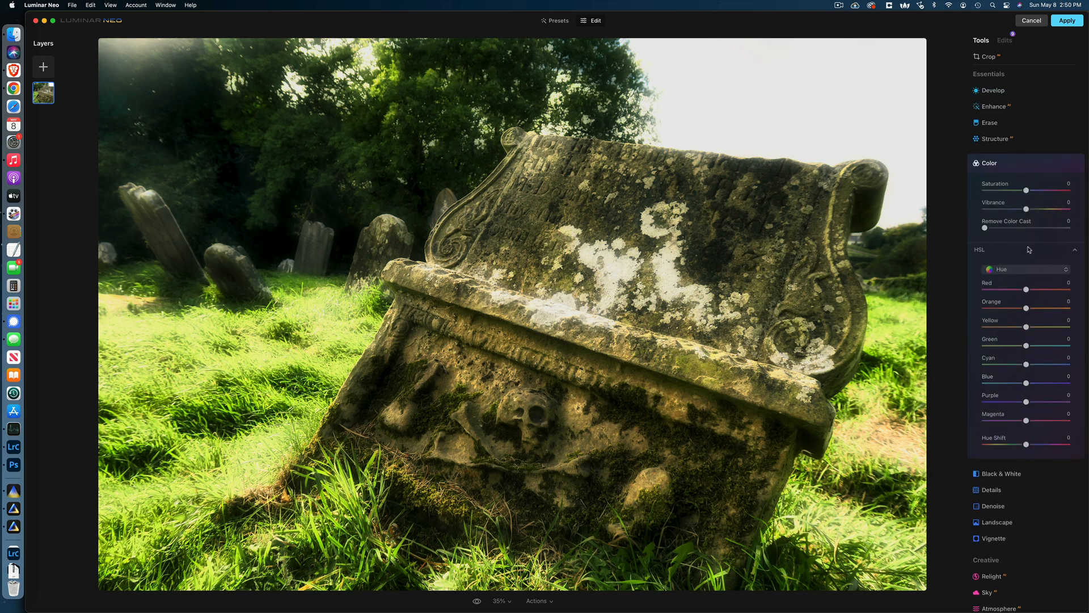
pyautogui.moveTo(1028, 345); pyautogui.dragTo(1019, 345)
pyautogui.moveTo(1026, 191); pyautogui.dragTo(1017, 195)
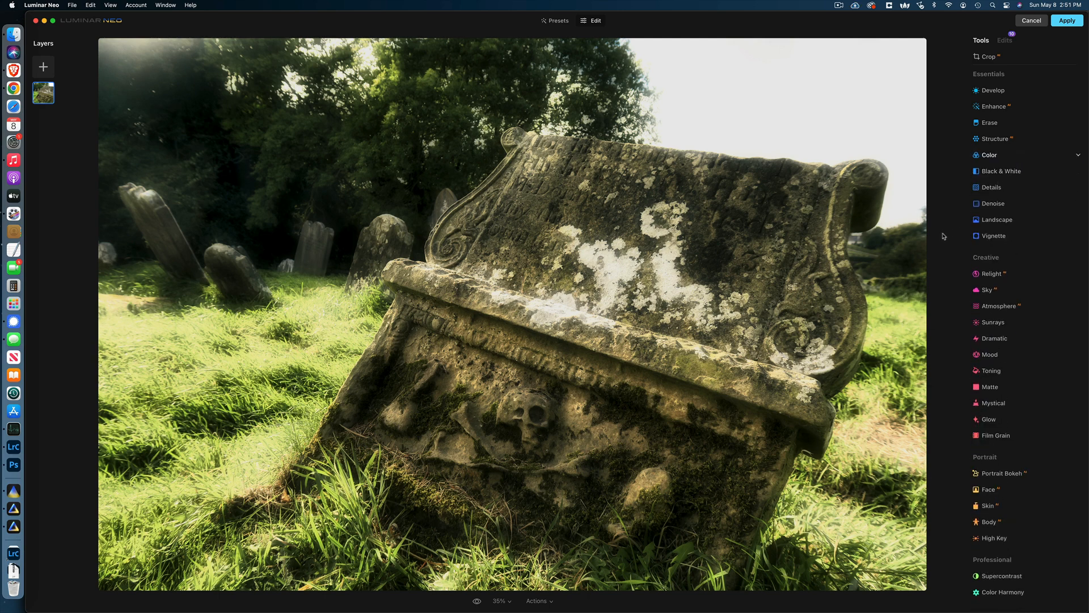
# Add Sunrays with the sun center just outside the photo's upper-left corner and set the Amount to 55.
pyautogui.click(990, 324)
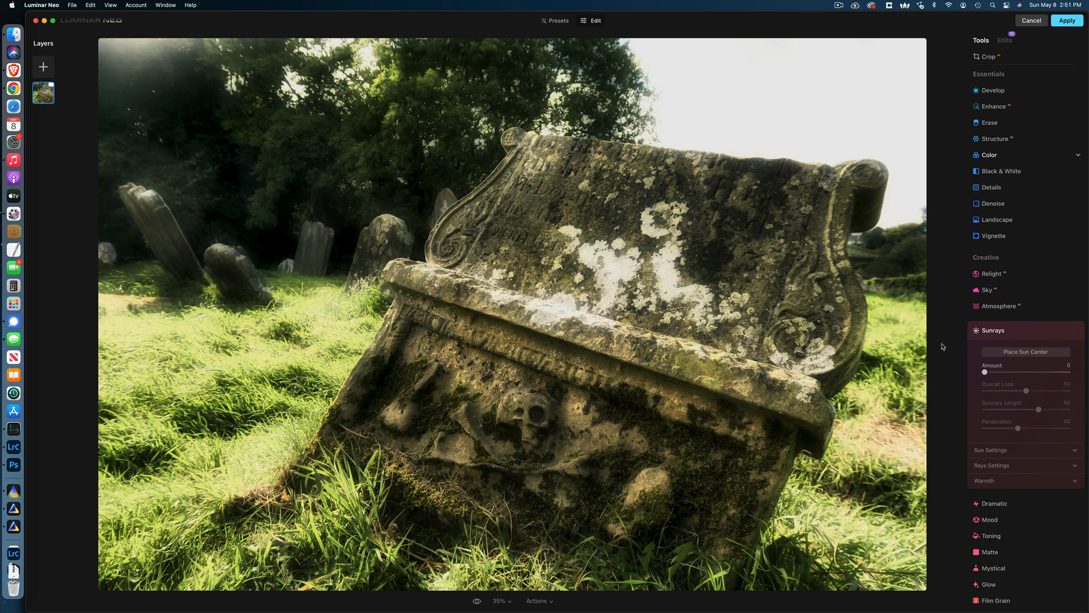
pyautogui.click(1026, 353)
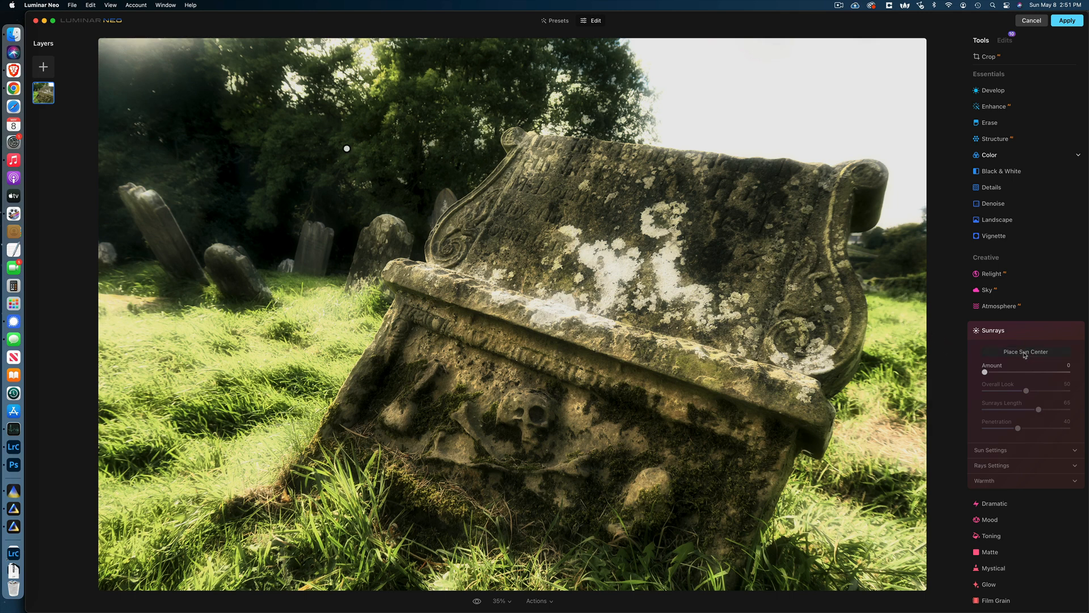
pyautogui.moveTo(346, 148)
pyautogui.mouseDown()
pyautogui.moveTo(139, 83)
pyautogui.moveTo(95, 36)
pyautogui.mouseUp()
pyautogui.moveTo(986, 372); pyautogui.dragTo(1031, 372)
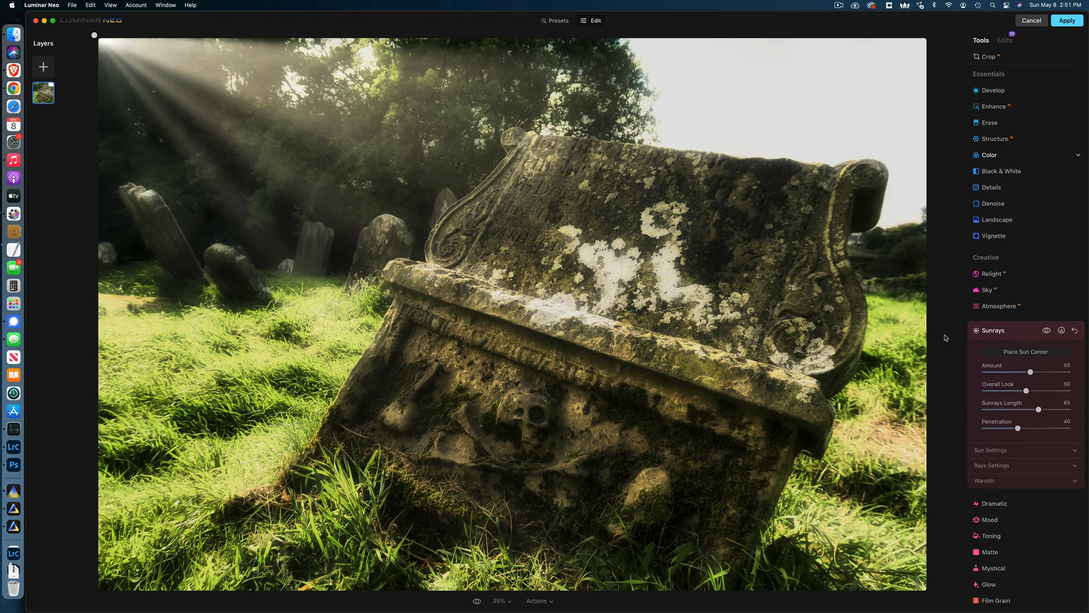
# Finish the Sunrays adjustment and compare the edited gravestone photo with its original.
pyautogui.click(1019, 331)
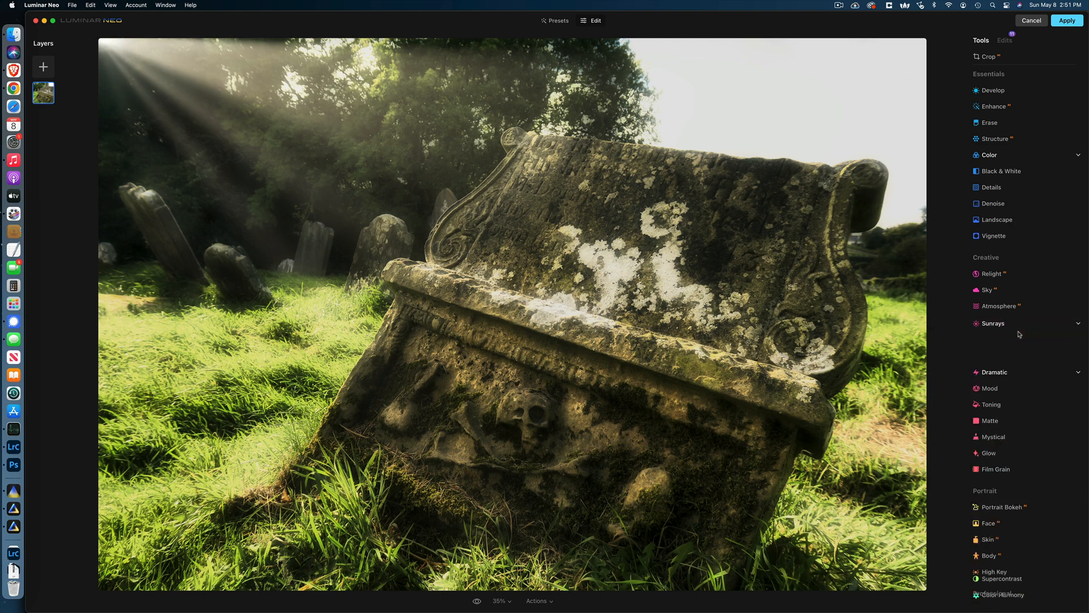
pyautogui.press('\\')
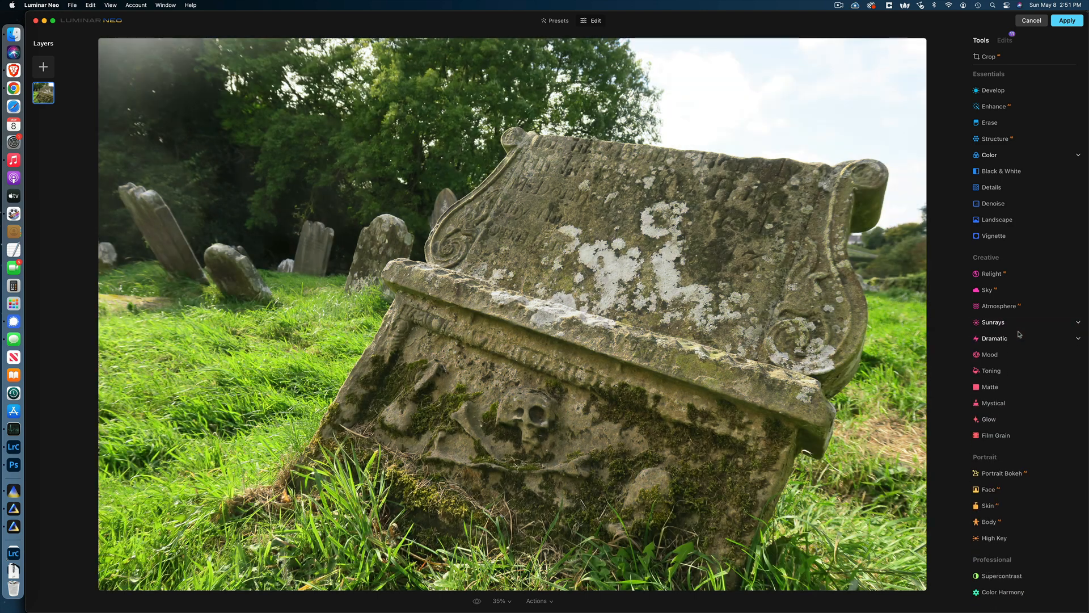
pyautogui.press('\\')
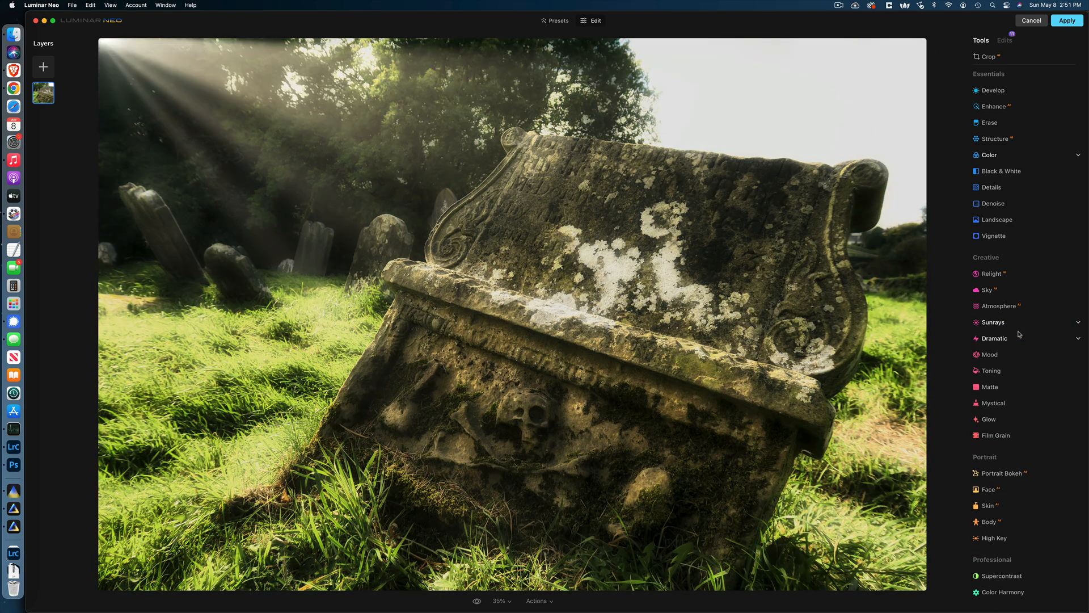
pyautogui.press('\\')
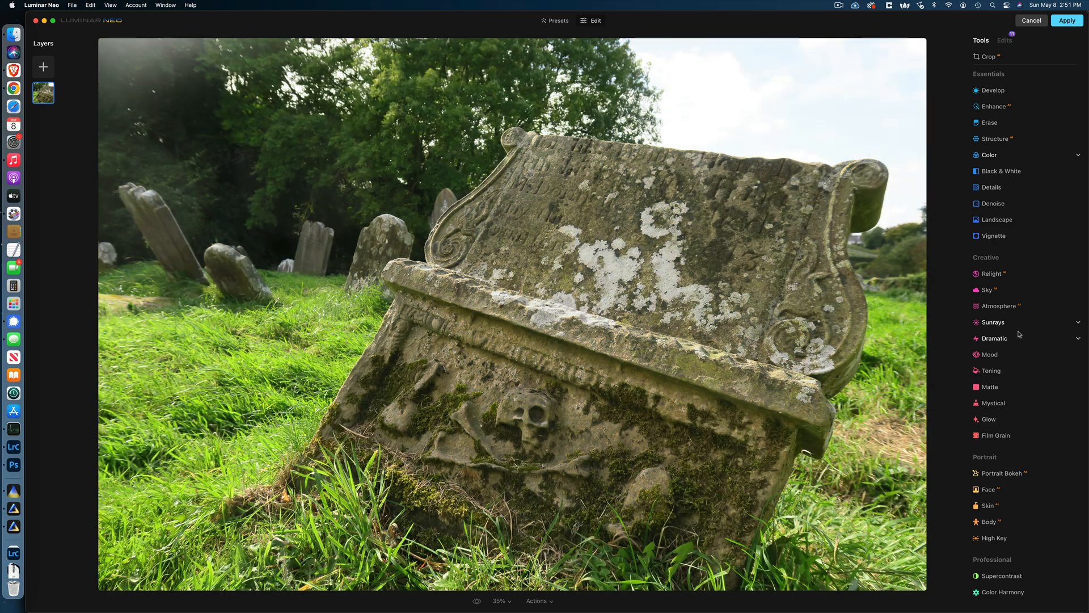
pyautogui.press('\\')
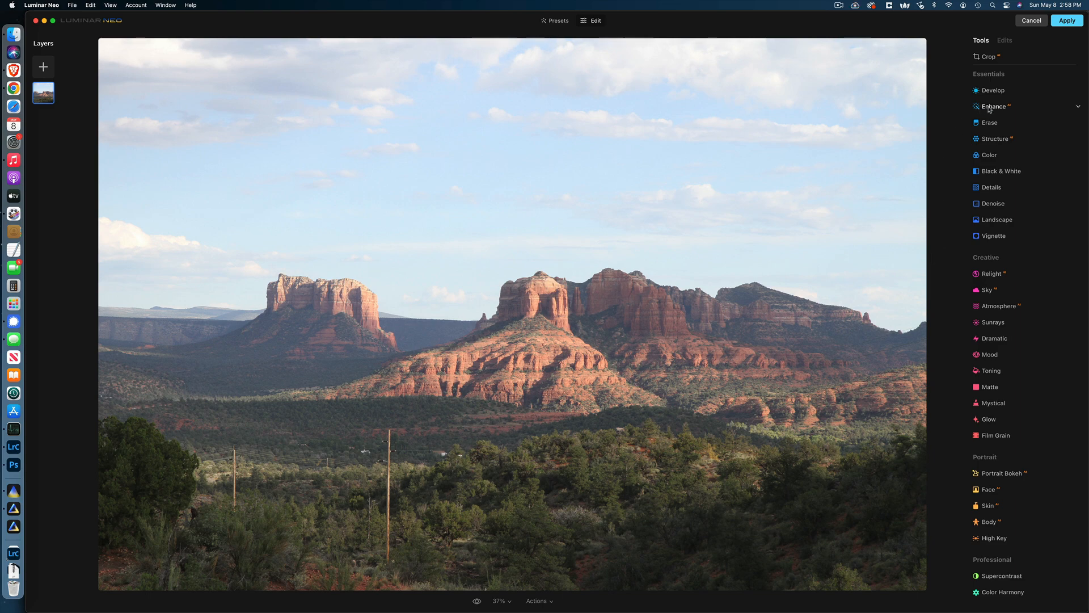
# Set Accent to 100 with the Enhance tool on the red rock landscape and toggle the effect to check it.
pyautogui.click(990, 108)
pyautogui.moveTo(986, 143); pyautogui.dragTo(1078, 144)
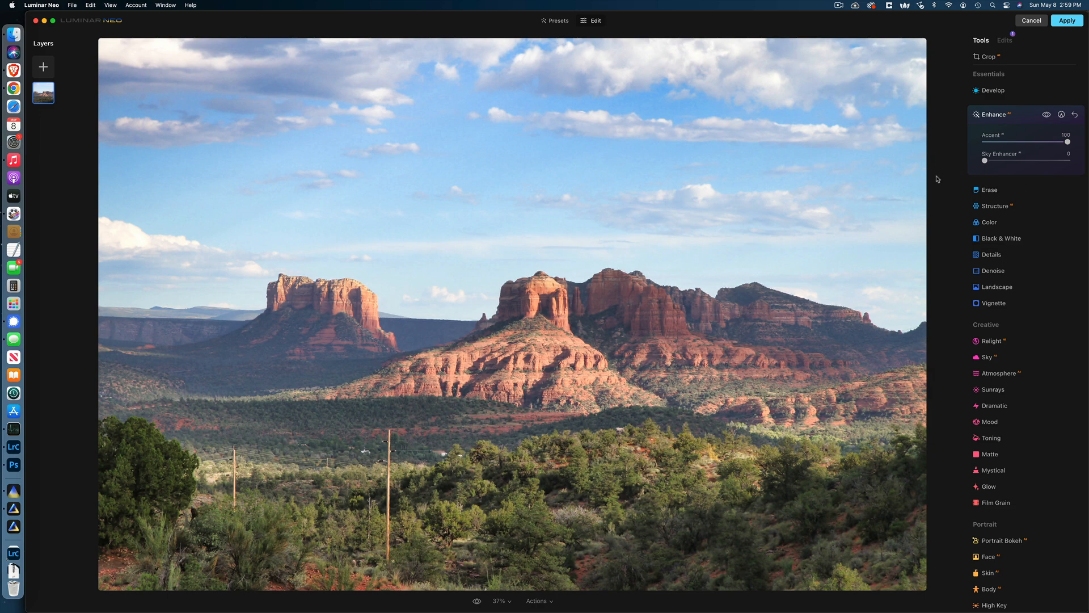
pyautogui.click(1046, 115)
pyautogui.click(1047, 115)
# Raise the Sky Enhancer to 39, compare the photo with the original, and settle on a value of 29.
pyautogui.moveTo(987, 163); pyautogui.dragTo(1024, 161)
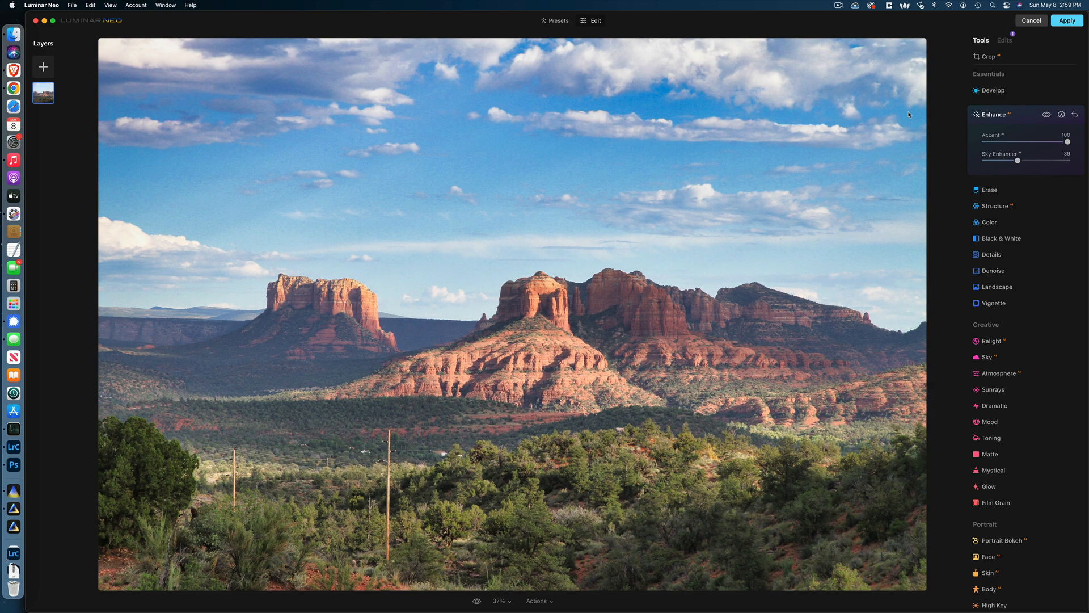
pyautogui.press('\\')
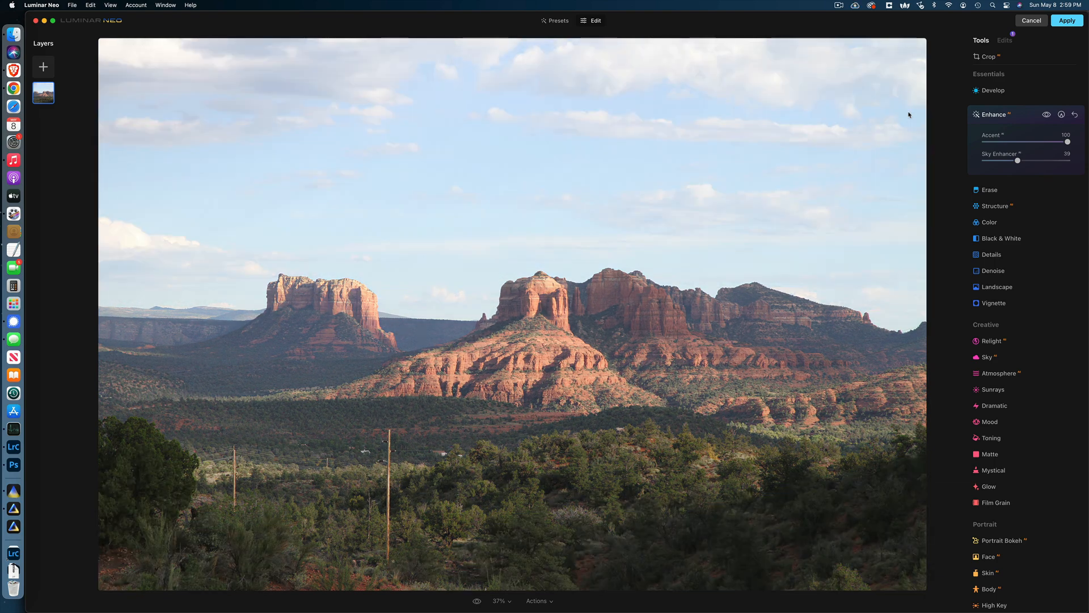
pyautogui.press('\\')
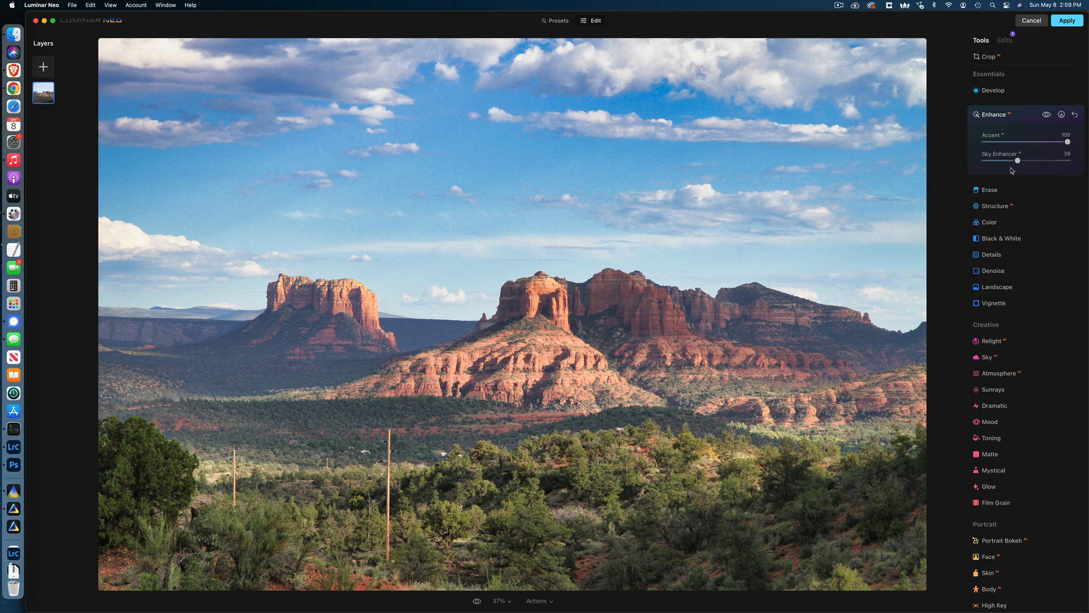
pyautogui.moveTo(1019, 162); pyautogui.dragTo(1011, 164)
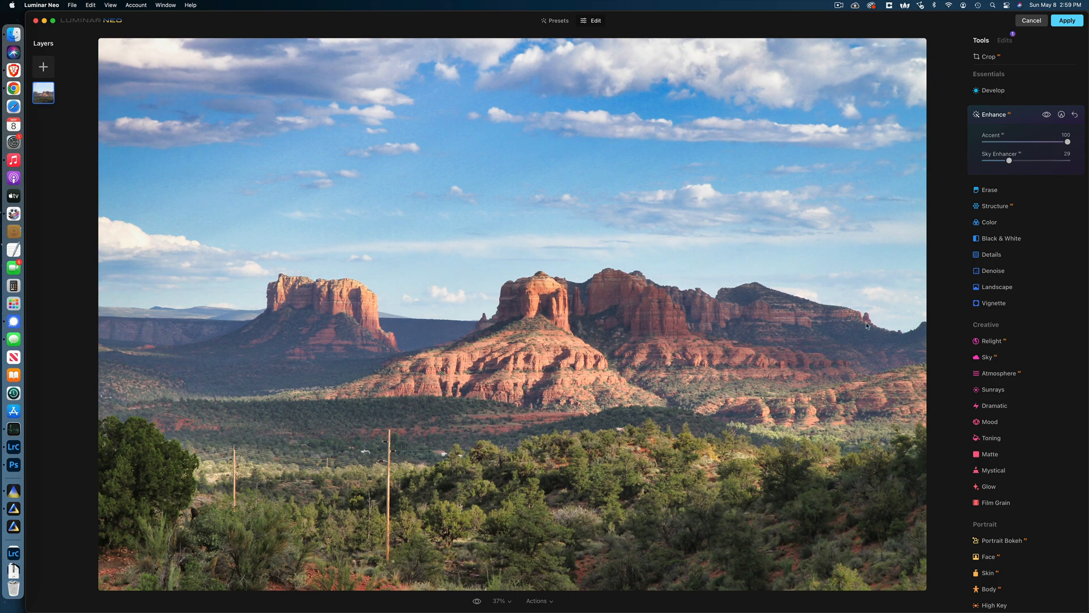
pyautogui.click(1025, 118)
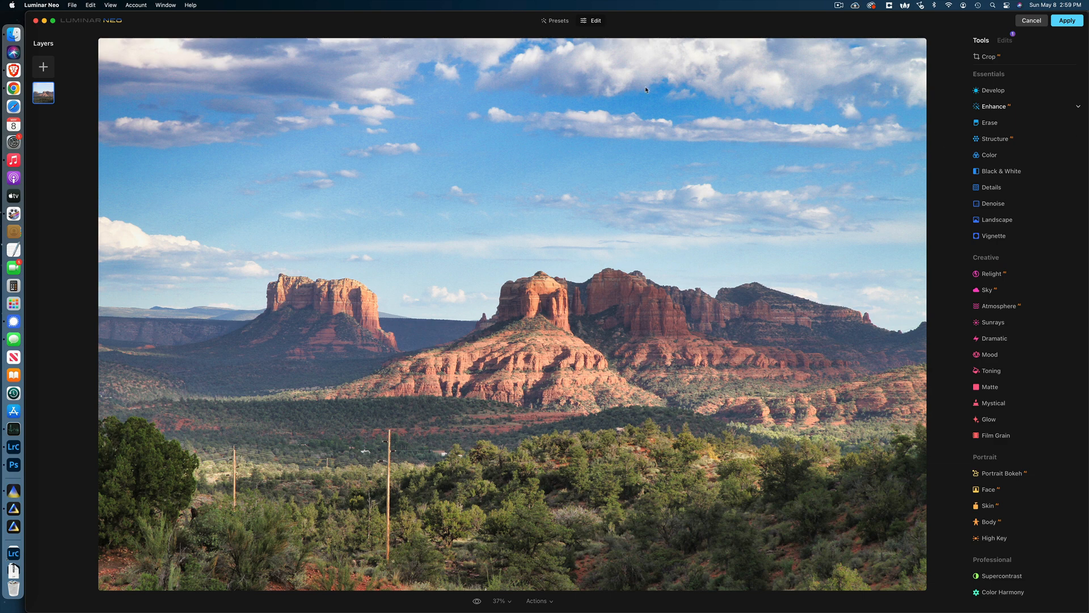
# Apply the Long Exposure preset from the Easy Landscapes collection to the red rock photo.
pyautogui.click(555, 22)
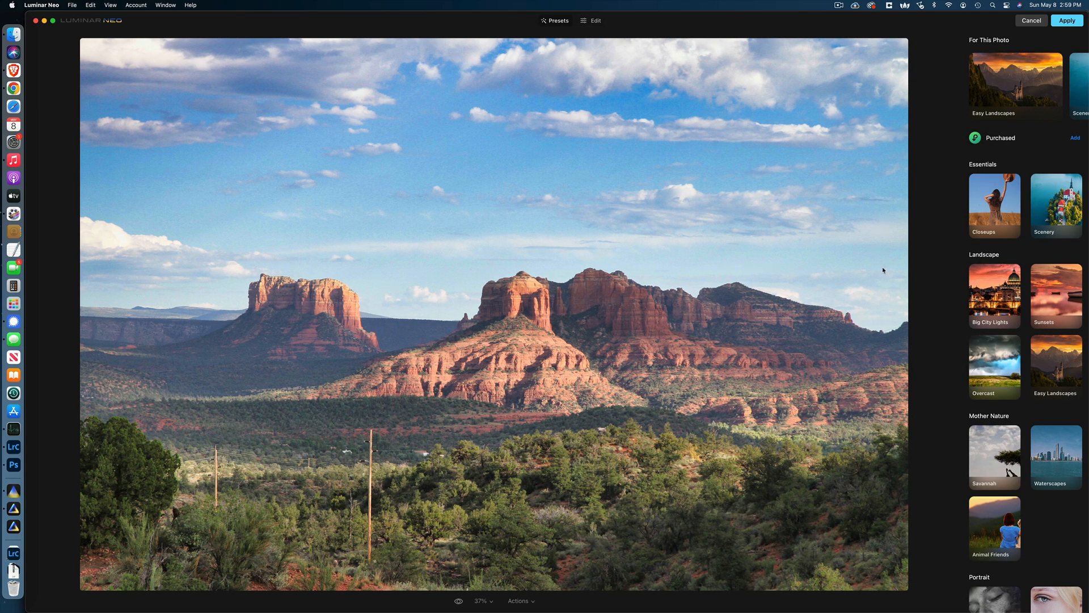
pyautogui.click(1065, 365)
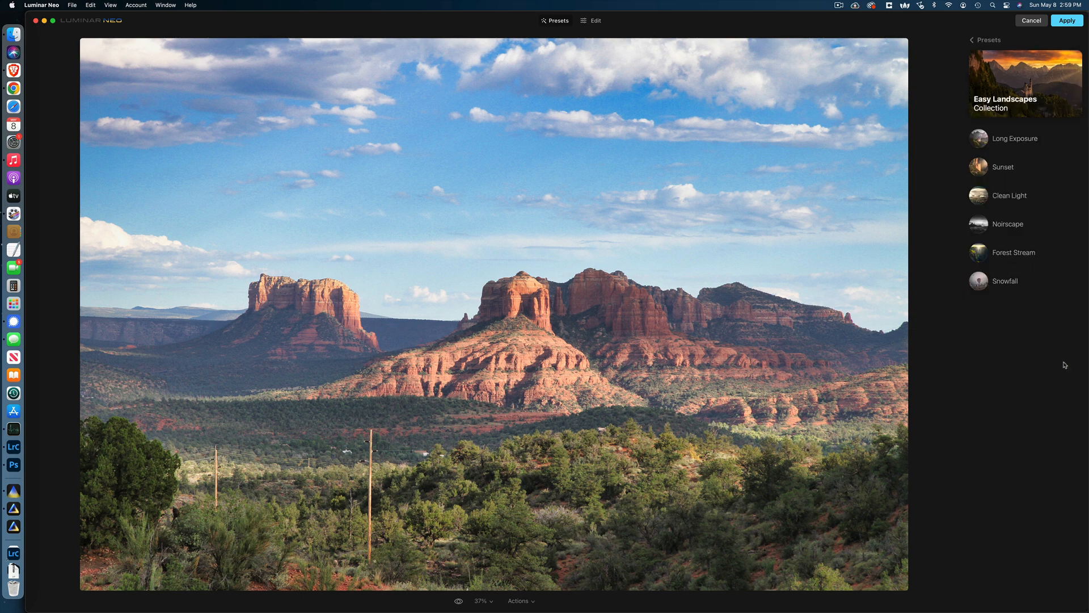
pyautogui.click(1016, 143)
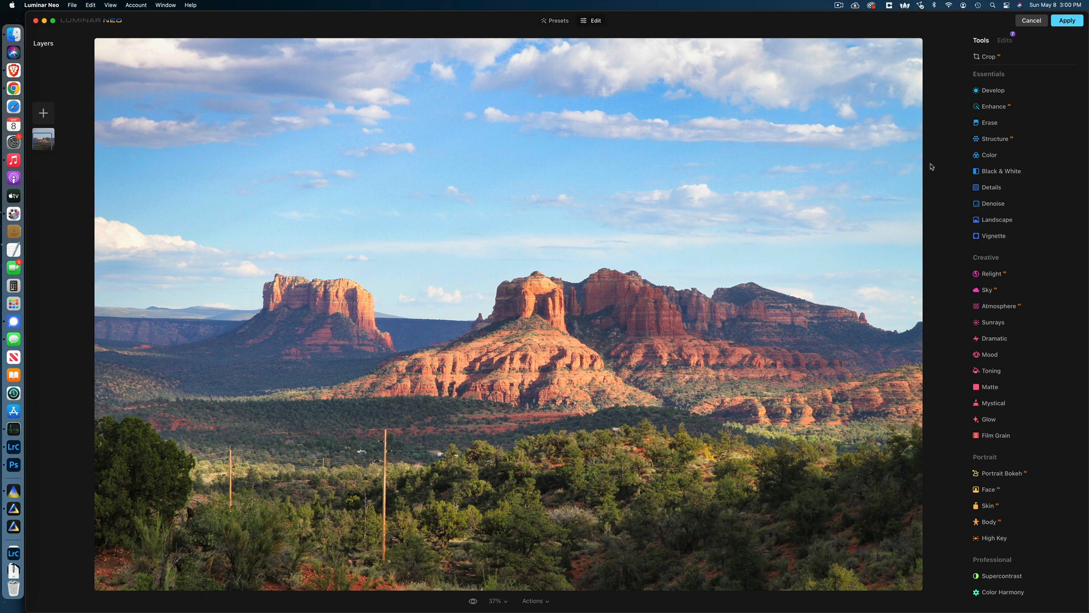
# Set the Structure Amount to 42 on the red rock landscape.
pyautogui.click(1003, 143)
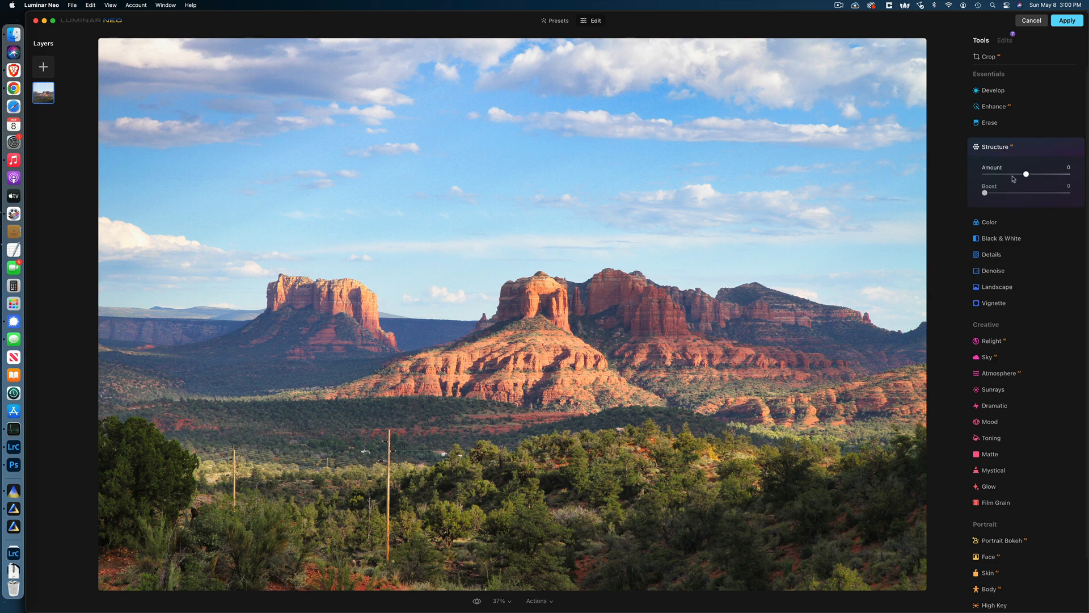
pyautogui.moveTo(1027, 175); pyautogui.dragTo(1040, 176)
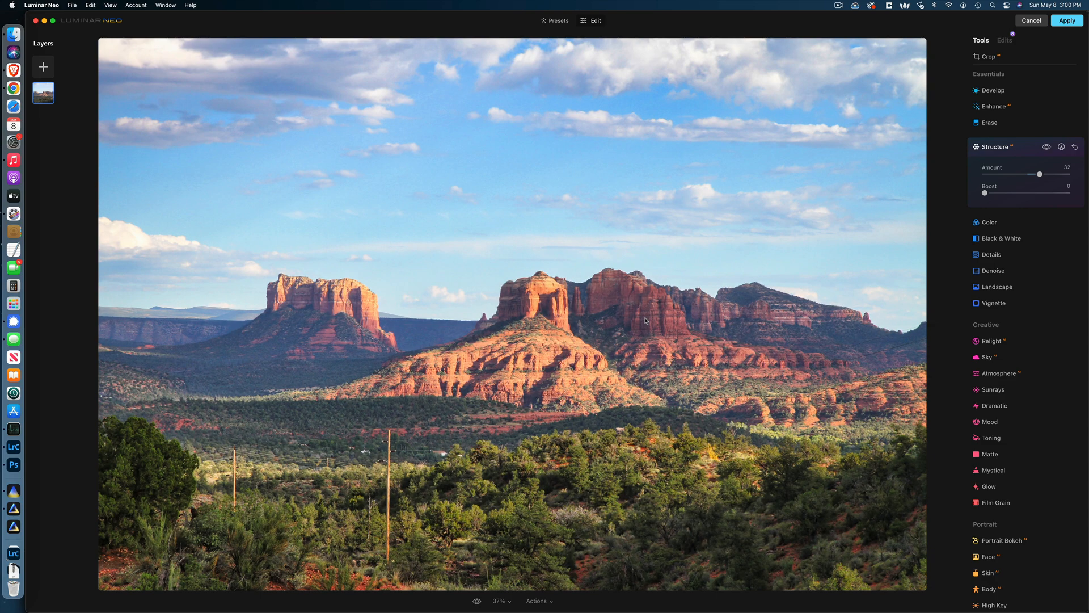
pyautogui.moveTo(1040, 175); pyautogui.dragTo(1044, 175)
# Erase the Structure effect from the sky with a paint mask, using an eraser brush of size 364.
pyautogui.click(1062, 147)
pyautogui.click(1049, 188)
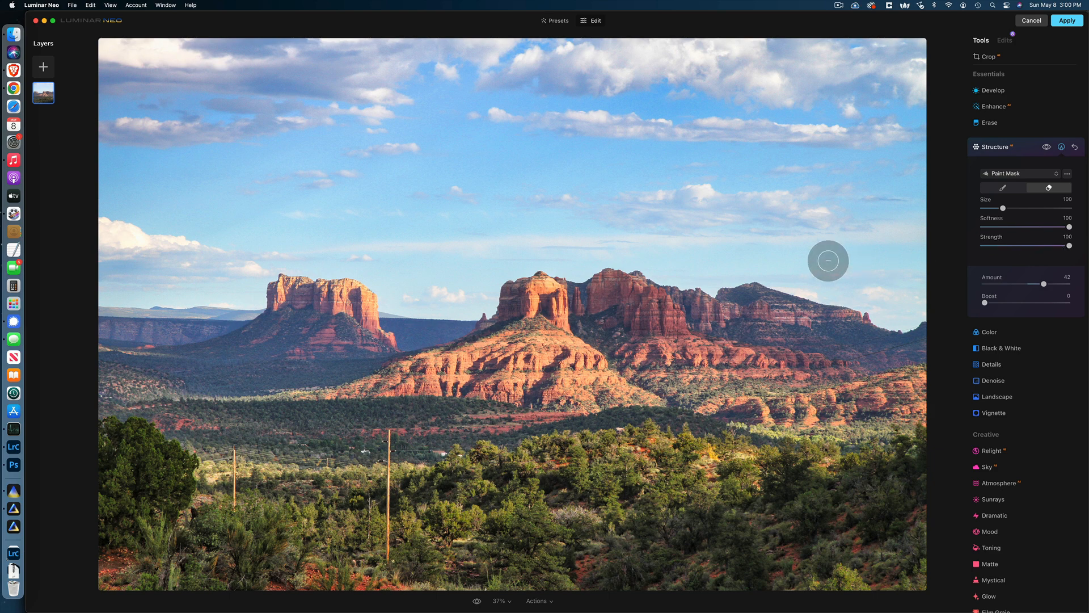
pyautogui.press(']')
pyautogui.press(']')
pyautogui.press(']')
pyautogui.press(']')
pyautogui.press(']')
pyautogui.press(']')
pyautogui.press(']')
pyautogui.press(']')
pyautogui.press(']')
pyautogui.press(']')
pyautogui.press(']')
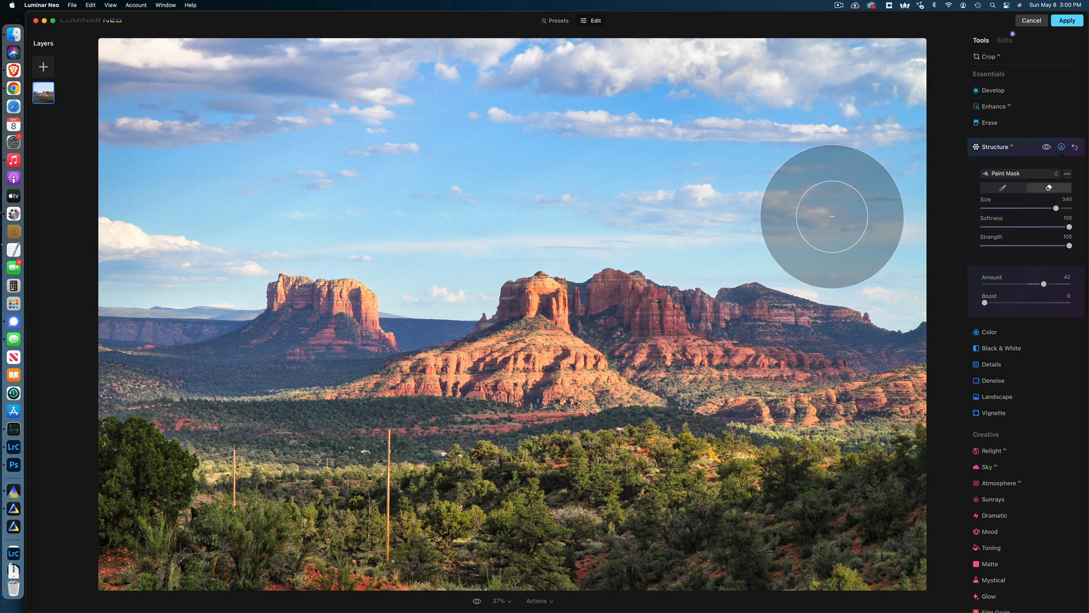
pyautogui.press(']')
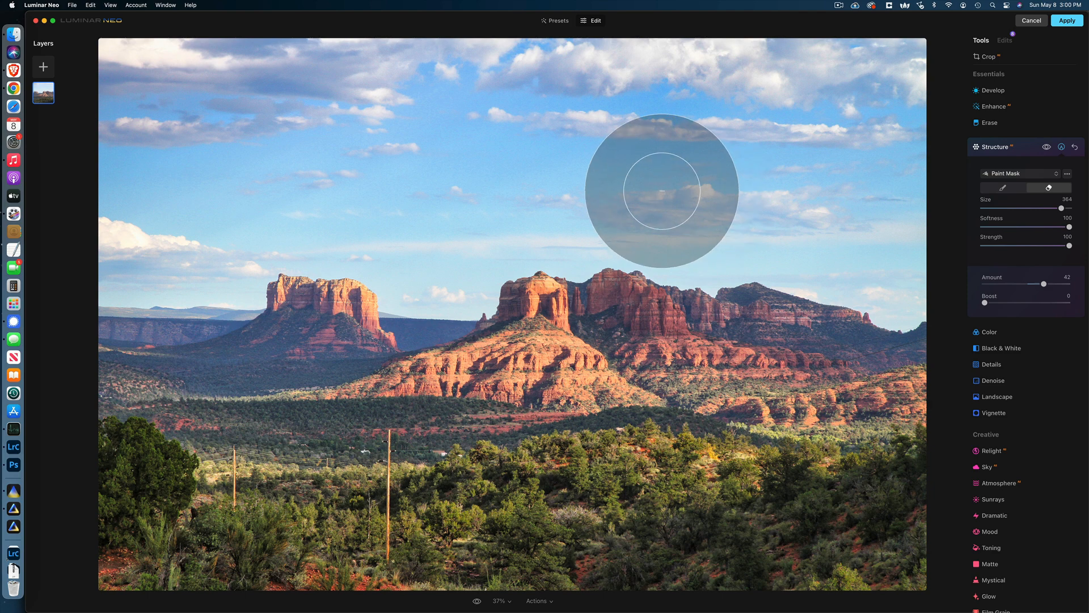
pyautogui.moveTo(550, 187)
pyautogui.mouseDown()
pyautogui.moveTo(232, 195)
pyautogui.moveTo(144, 212)
pyautogui.moveTo(115, 233)
pyautogui.moveTo(118, 101)
pyautogui.moveTo(522, 77)
pyautogui.moveTo(884, 76)
pyautogui.moveTo(901, 82)
pyautogui.moveTo(919, 156)
pyautogui.moveTo(908, 234)
pyautogui.moveTo(683, 160)
pyautogui.moveTo(526, 148)
pyautogui.moveTo(468, 167)
pyautogui.moveTo(453, 223)
pyautogui.moveTo(403, 173)
pyautogui.moveTo(281, 137)
pyautogui.moveTo(213, 186)
pyautogui.moveTo(209, 209)
pyautogui.moveTo(120, 86)
pyautogui.moveTo(124, 72)
pyautogui.moveTo(247, 66)
pyautogui.moveTo(751, 67)
pyautogui.mouseUp()
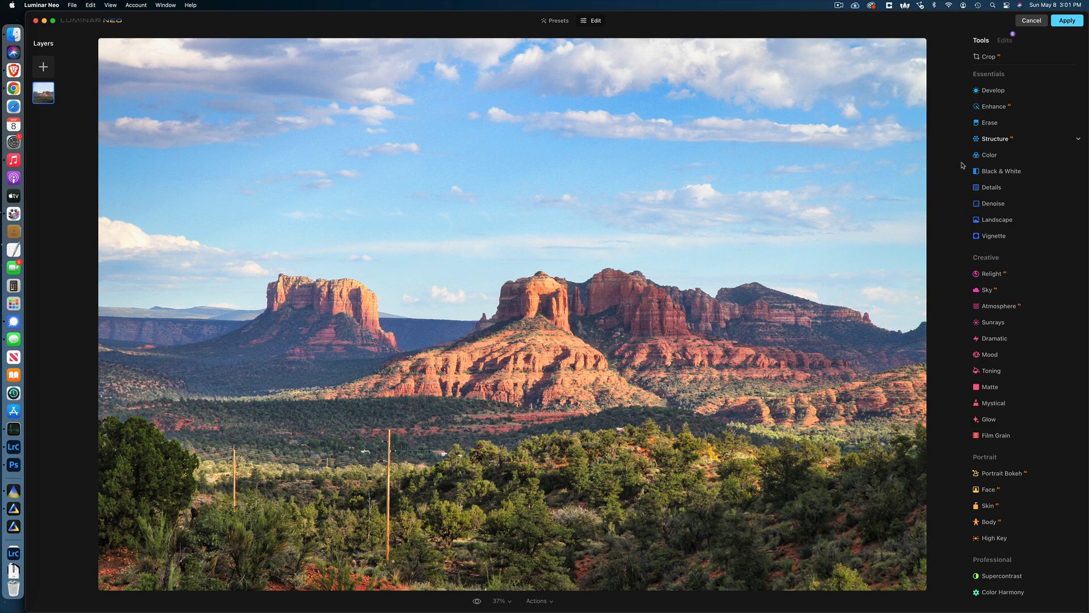
# Remove the two wooden poles from the foreground using the Erase tool with a brush size of 14.
pyautogui.click(992, 124)
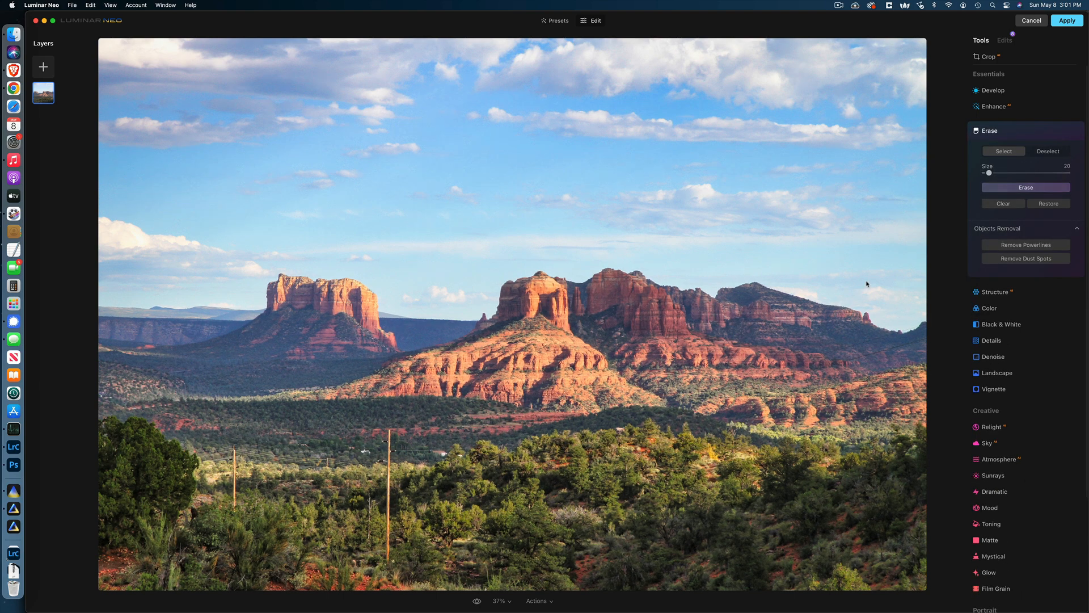
pyautogui.press('[')
pyautogui.moveTo(385, 555); pyautogui.dragTo(388, 418)
pyautogui.click(1047, 190)
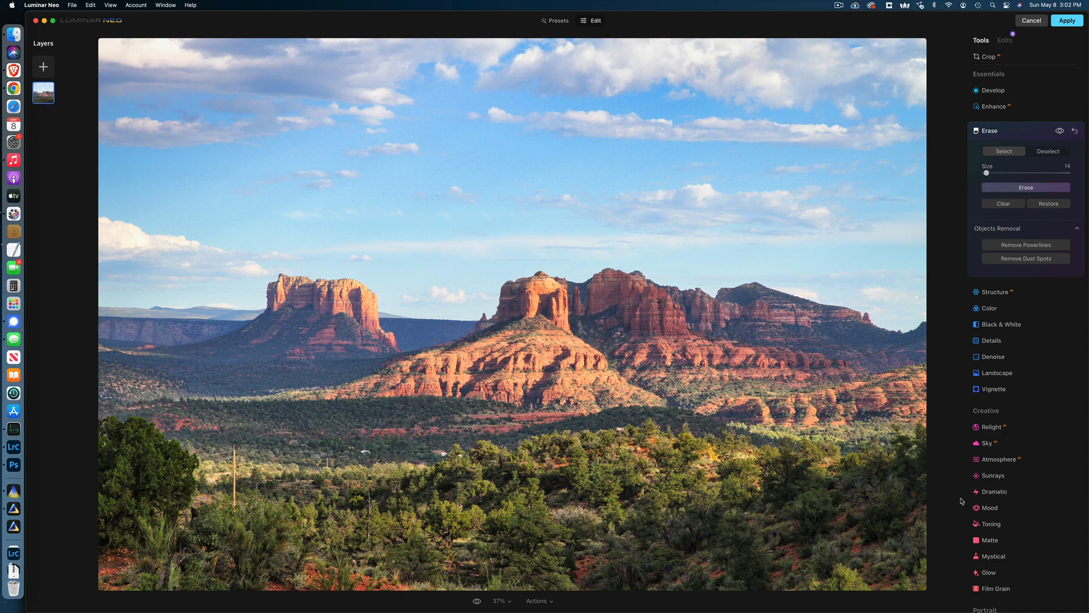
pyautogui.moveTo(236, 506); pyautogui.dragTo(235, 434)
pyautogui.click(994, 190)
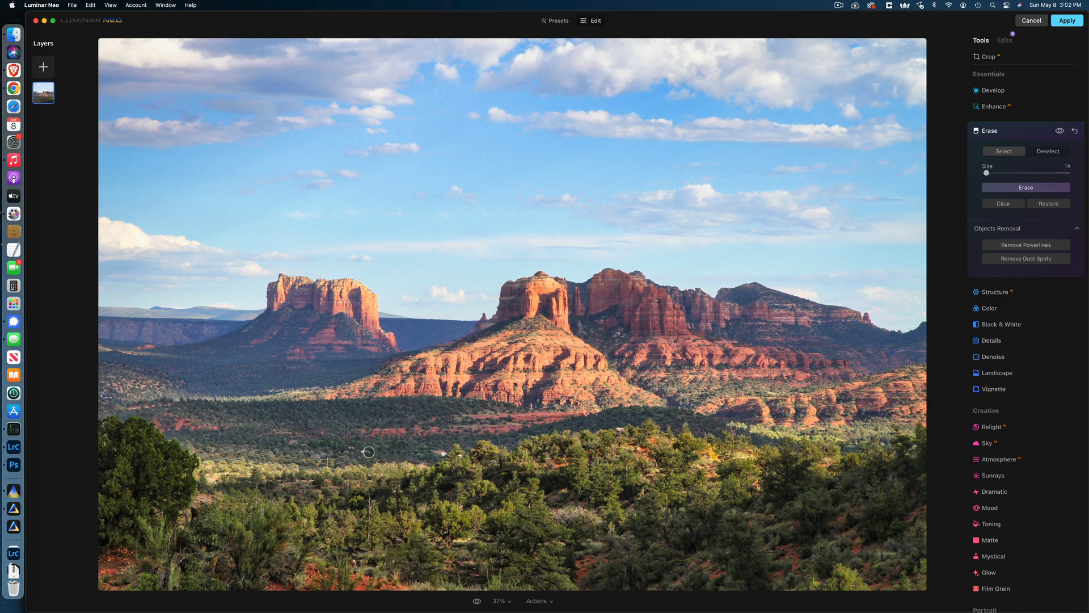
# Mark the small distracting objects across the middle of the valley and erase them.
pyautogui.moveTo(361, 452); pyautogui.dragTo(462, 453)
pyautogui.moveTo(332, 457); pyautogui.dragTo(328, 466)
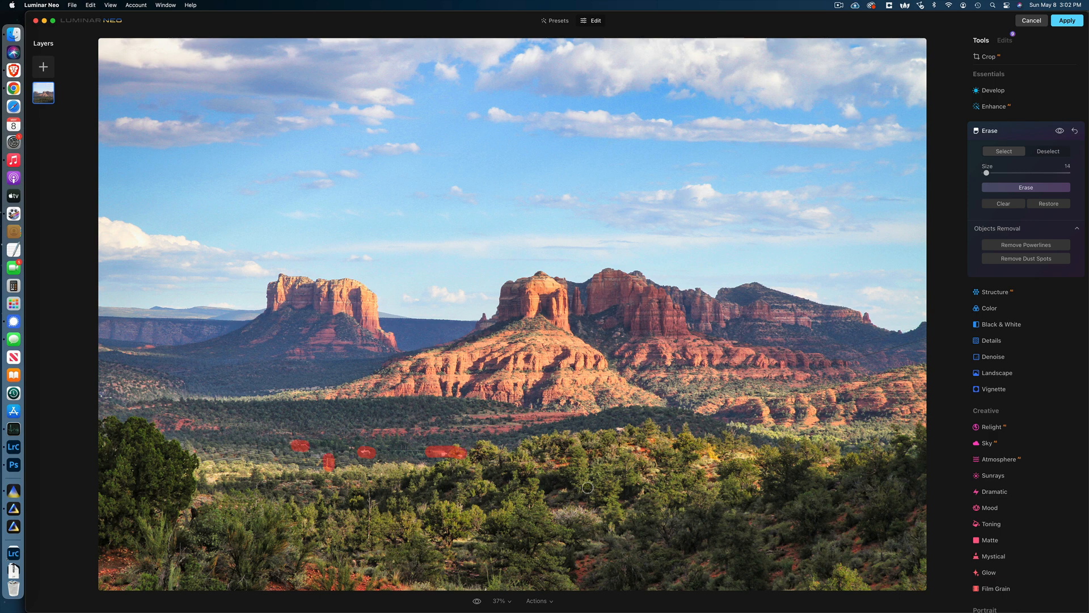
pyautogui.click(1010, 188)
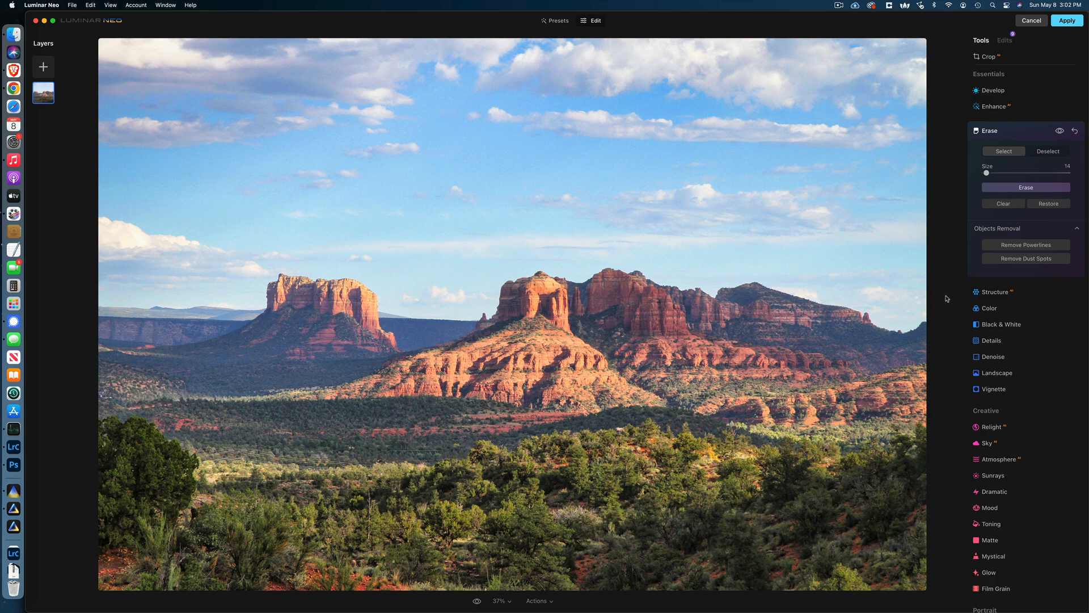
# Set Smart Contrast to 15 and Highlights to -24 with the Develop tool on the landscape.
pyautogui.click(1003, 93)
pyautogui.moveTo(1027, 160); pyautogui.dragTo(1040, 162)
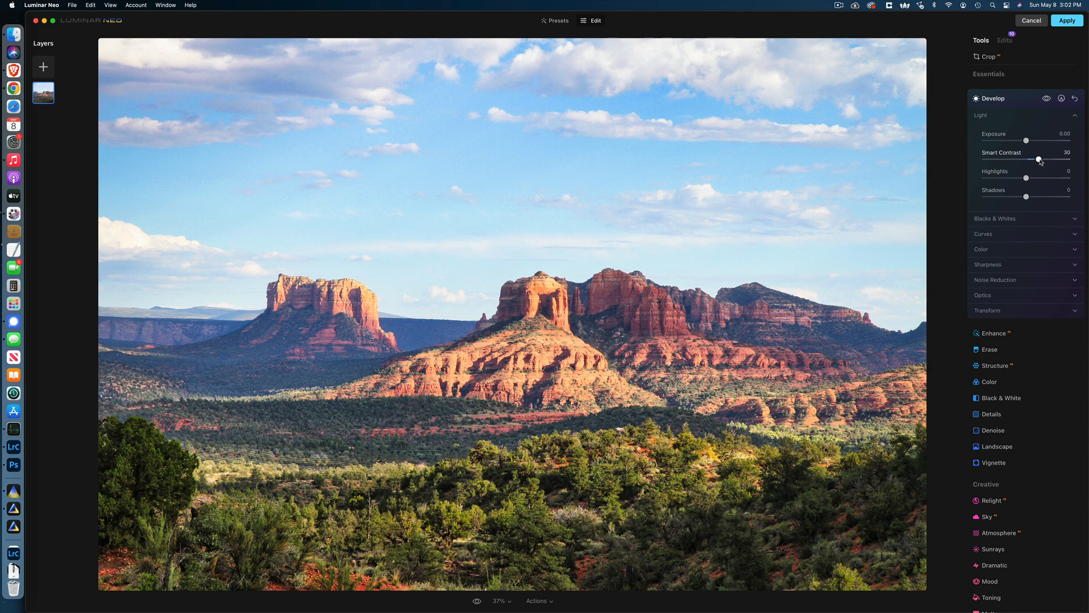
pyautogui.moveTo(1040, 161); pyautogui.dragTo(1016, 183)
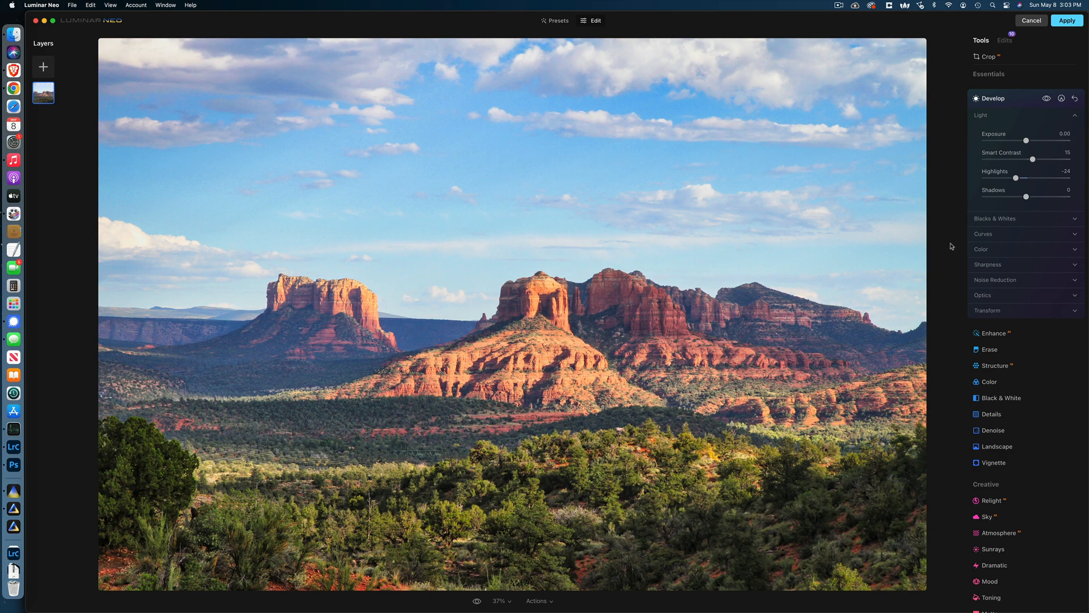
pyautogui.click(1013, 102)
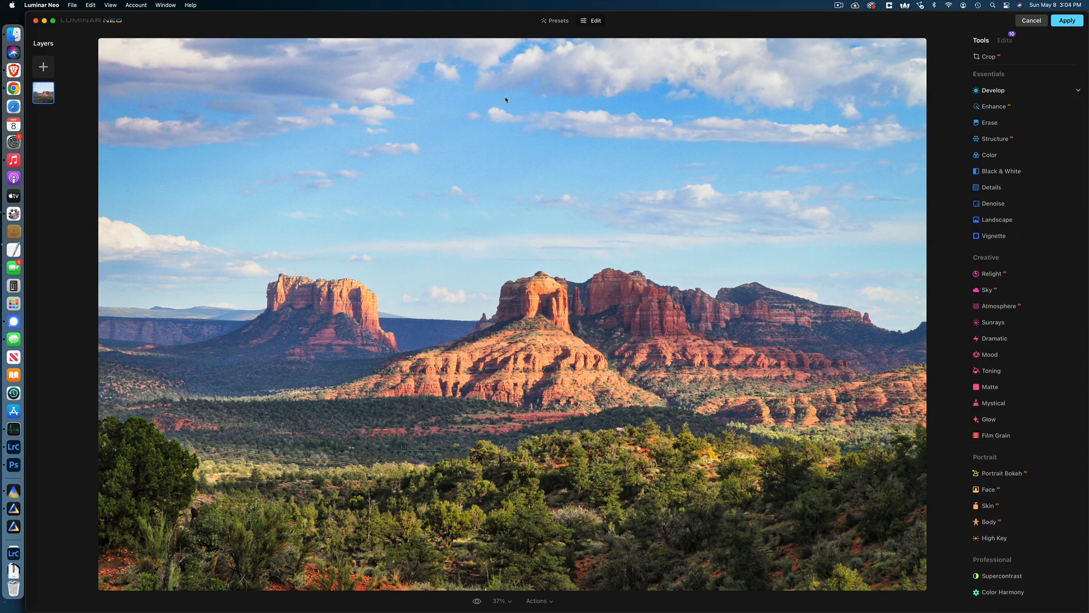
# Set Denoise Luminosity to 77 and Color to 71 on the landscape.
pyautogui.click(994, 206)
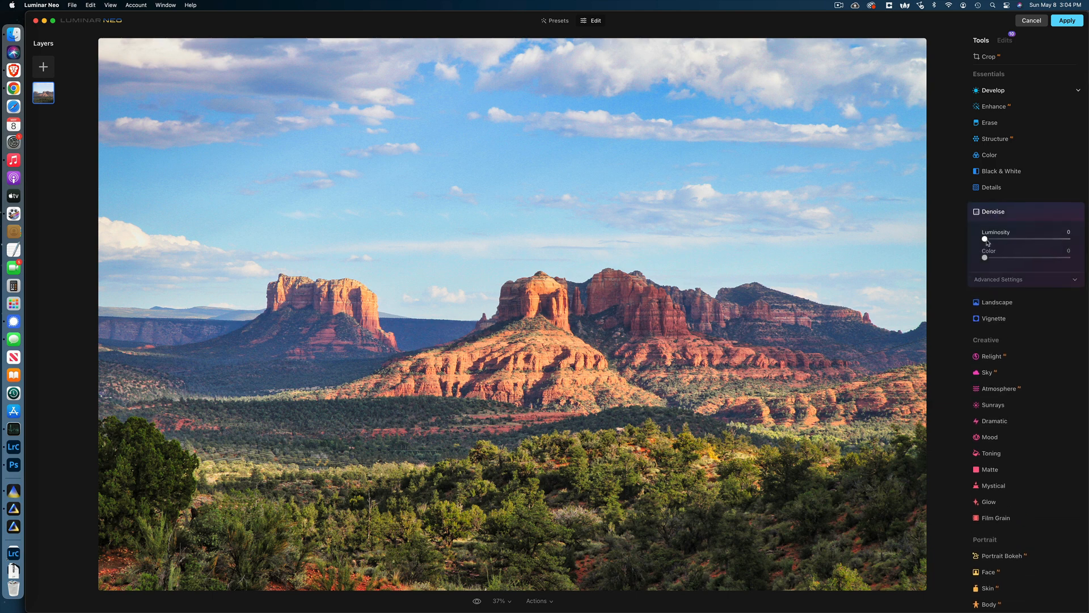
pyautogui.moveTo(985, 240); pyautogui.dragTo(998, 241)
pyautogui.moveTo(985, 258); pyautogui.dragTo(1045, 257)
# Restrict the Denoise effect to the sky by painting a mask over it with a brush of size 220.
pyautogui.click(1062, 213)
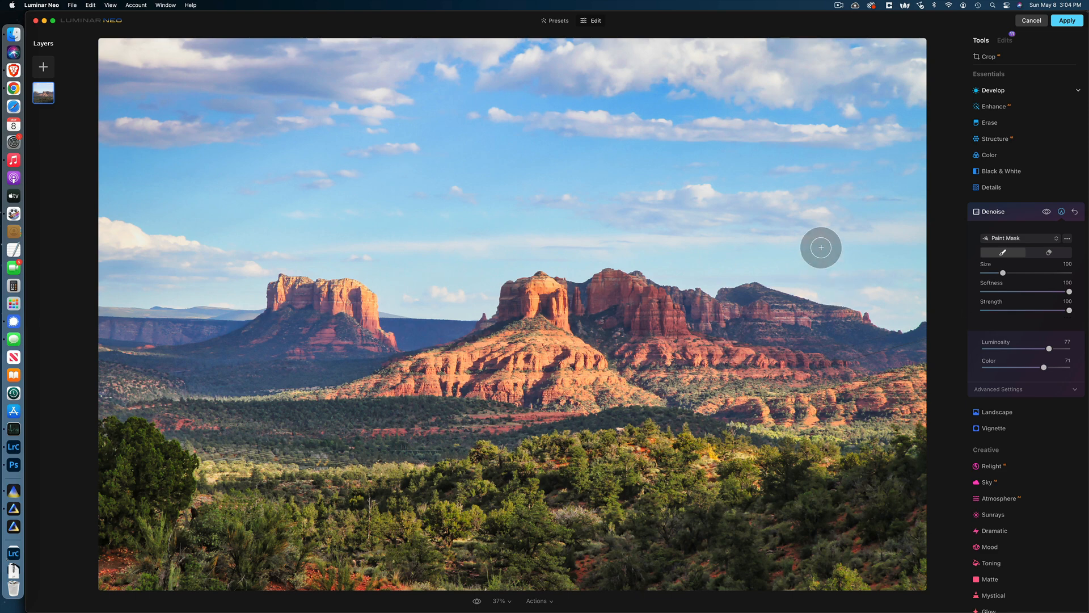
pyautogui.press(']')
pyautogui.press(']')
pyautogui.press(']')
pyautogui.press(']')
pyautogui.press(']')
pyautogui.press(']')
pyautogui.press(']')
pyautogui.press(']')
pyautogui.press(']')
pyautogui.press(']')
pyautogui.press(']')
pyautogui.press(']')
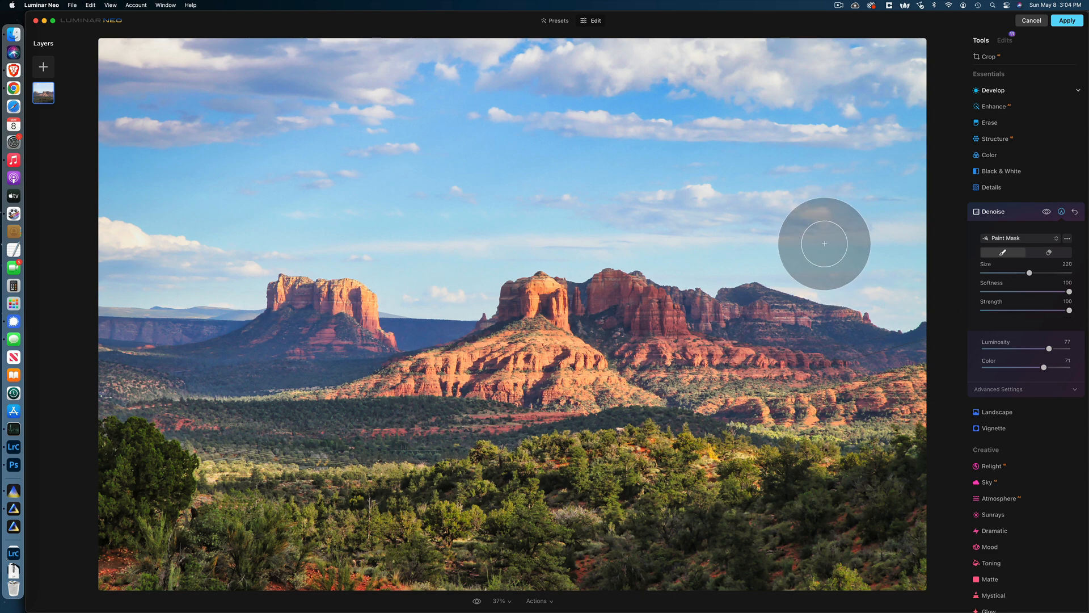
pyautogui.moveTo(878, 238)
pyautogui.mouseDown()
pyautogui.moveTo(657, 222)
pyautogui.moveTo(557, 199)
pyautogui.moveTo(376, 200)
pyautogui.moveTo(78, 249)
pyautogui.moveTo(110, 133)
pyautogui.moveTo(109, 59)
pyautogui.moveTo(127, 58)
pyautogui.moveTo(899, 52)
pyautogui.moveTo(920, 218)
pyautogui.moveTo(770, 165)
pyautogui.moveTo(190, 158)
pyautogui.moveTo(191, 140)
pyautogui.moveTo(728, 132)
pyautogui.moveTo(850, 118)
pyautogui.moveTo(456, 119)
pyautogui.moveTo(795, 129)
pyautogui.moveTo(867, 196)
pyautogui.moveTo(903, 258)
pyautogui.moveTo(918, 238)
pyautogui.moveTo(942, 235)
pyautogui.mouseUp()
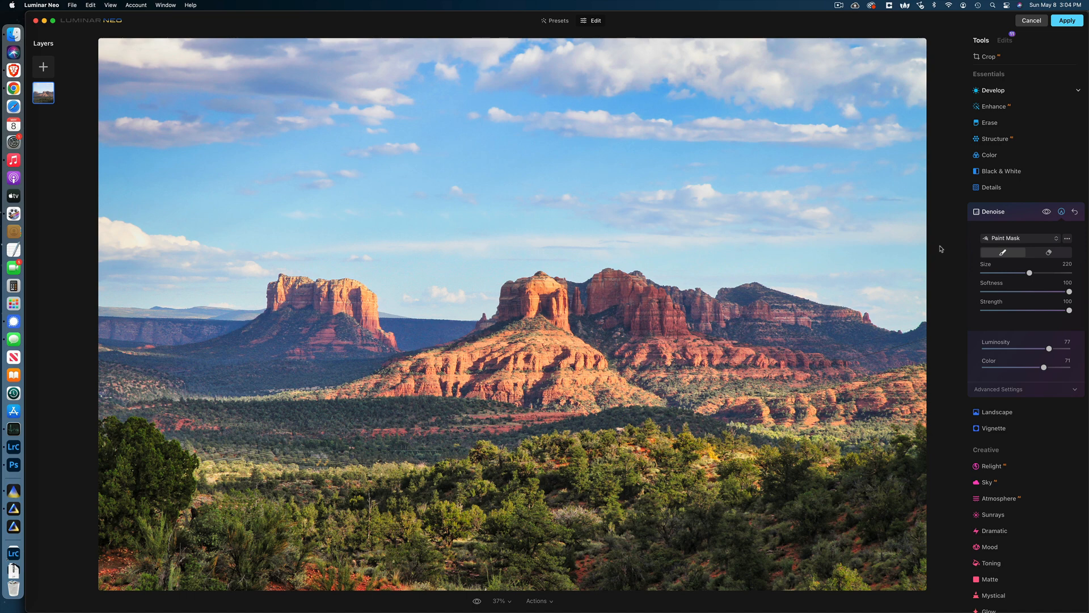
pyautogui.click(1026, 215)
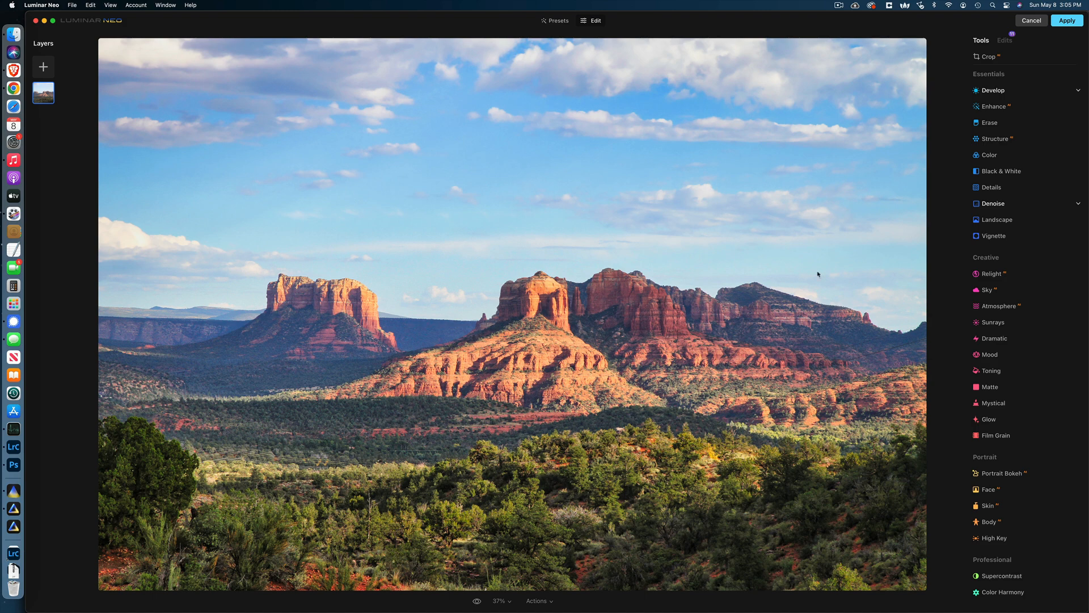
# Replace the sky with the first preset's puffy white clouds after trying alternatives including Blue Sky 5 and Blue Sky 4.
pyautogui.click(987, 293)
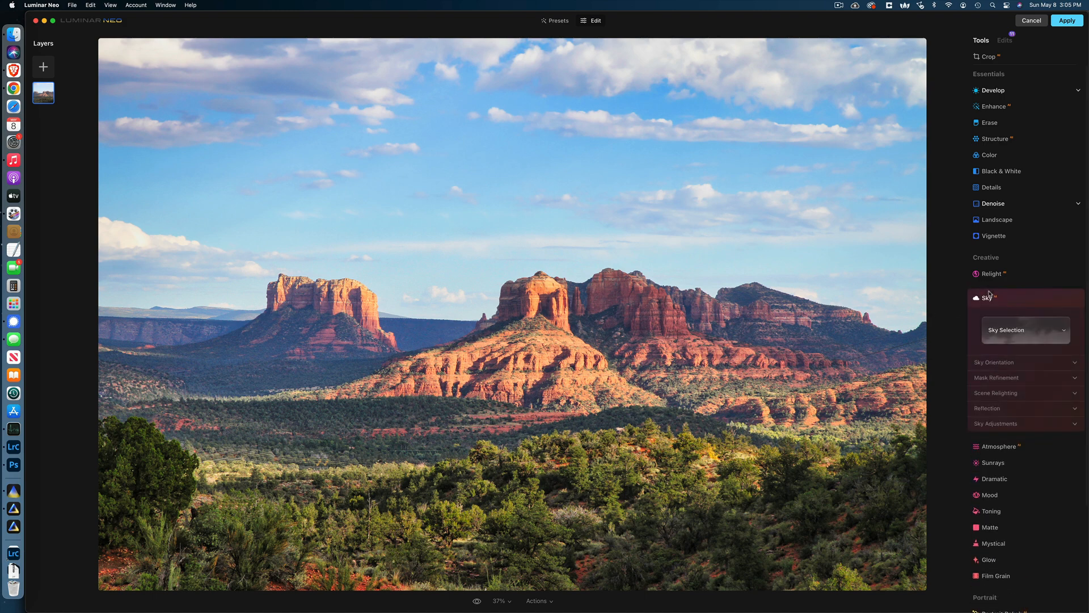
pyautogui.click(1026, 330)
pyautogui.click(1027, 392)
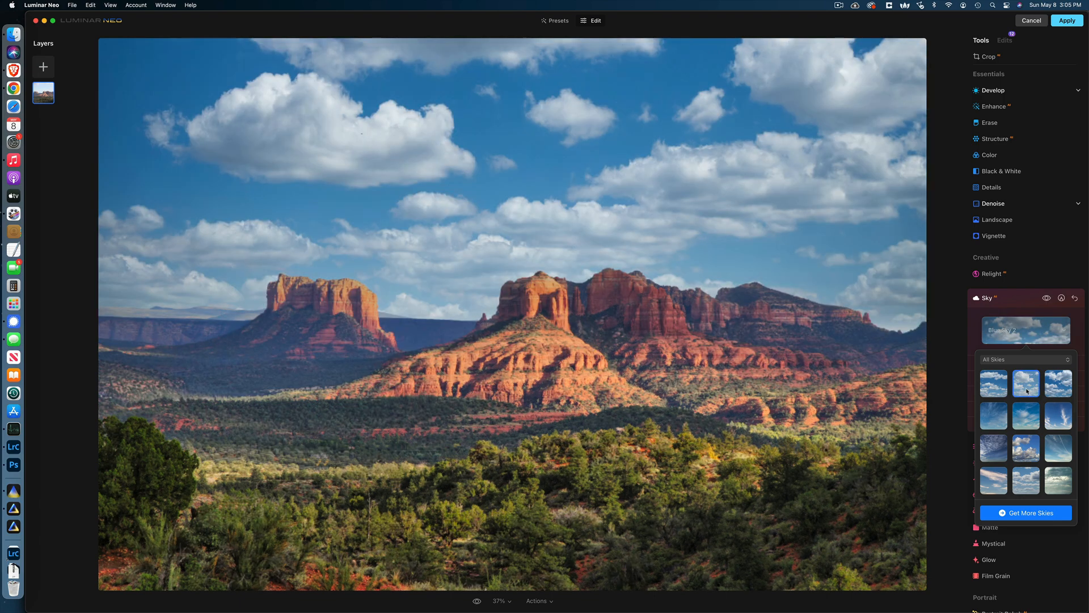
pyautogui.click(1024, 420)
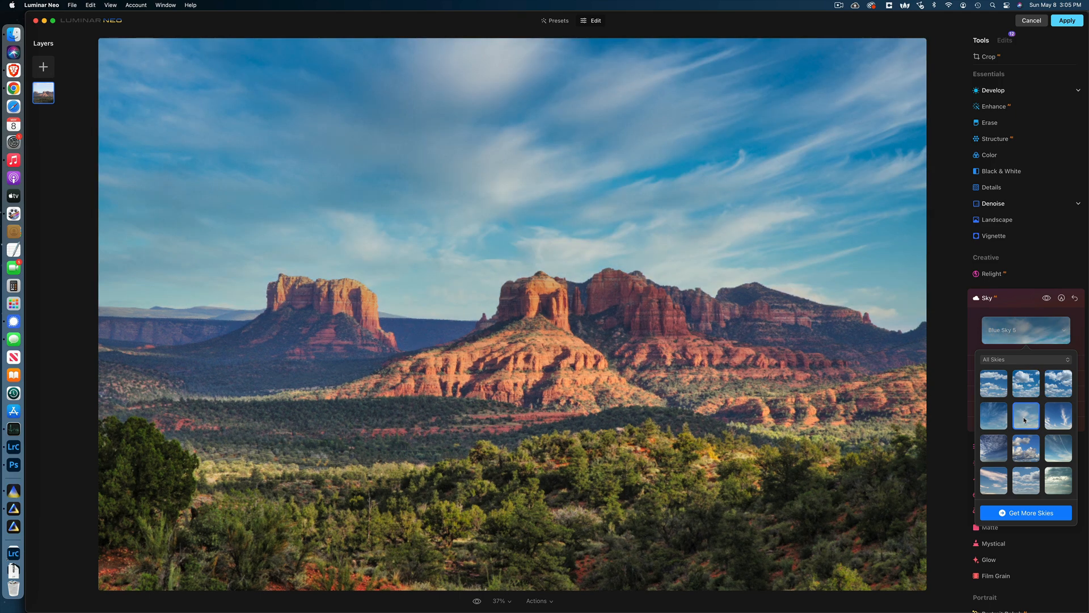
pyautogui.click(998, 423)
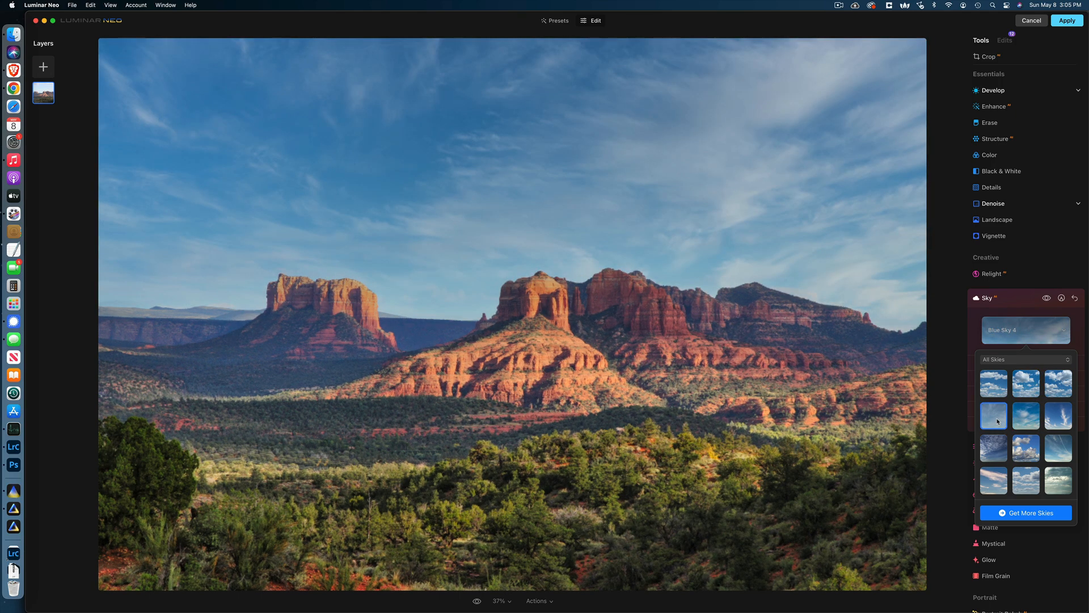
pyautogui.click(994, 384)
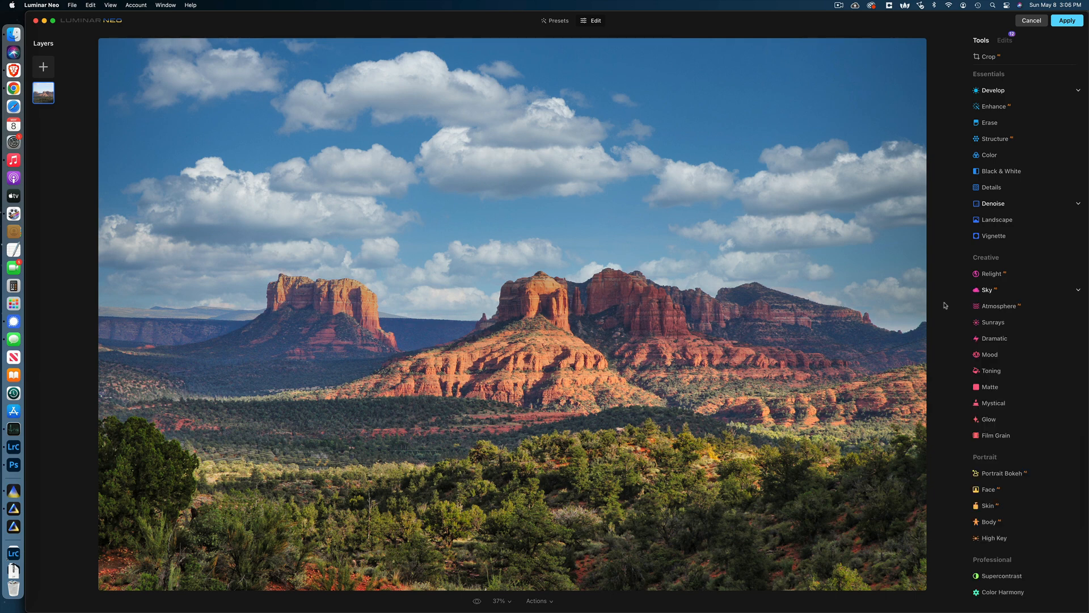
# Compare the finished red rock landscape with its original unedited version.
pyautogui.press('\\')
pyautogui.press('\\')
pyautogui.press('\\')
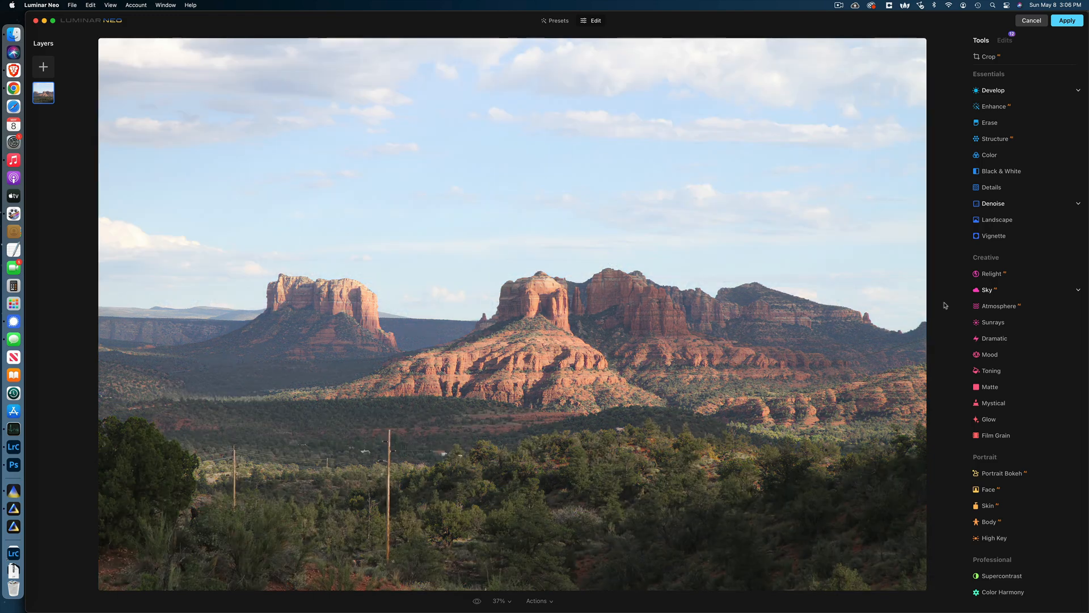
pyautogui.press('\\')
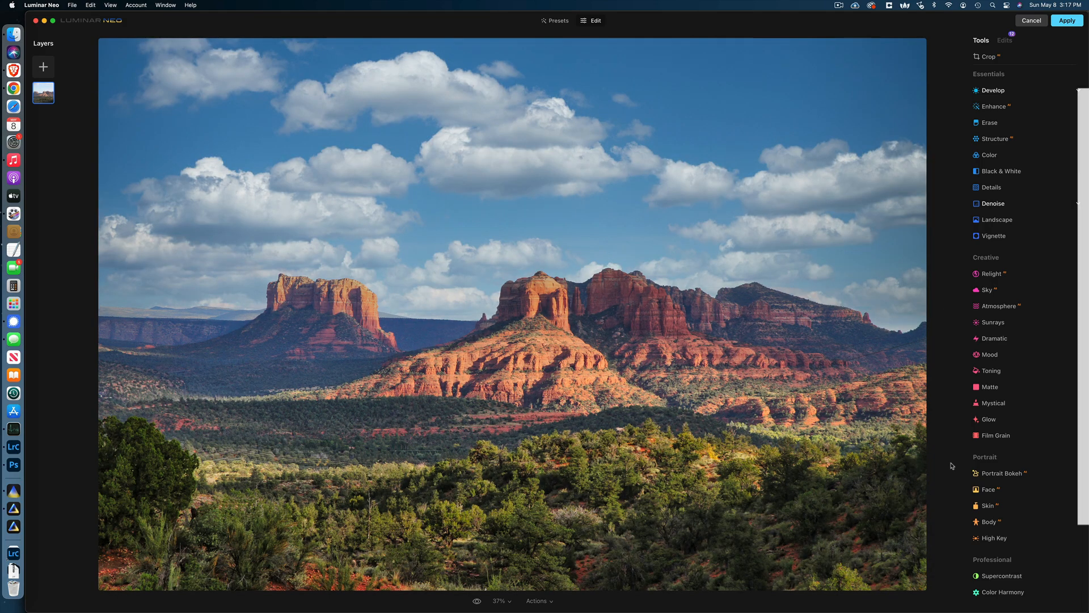